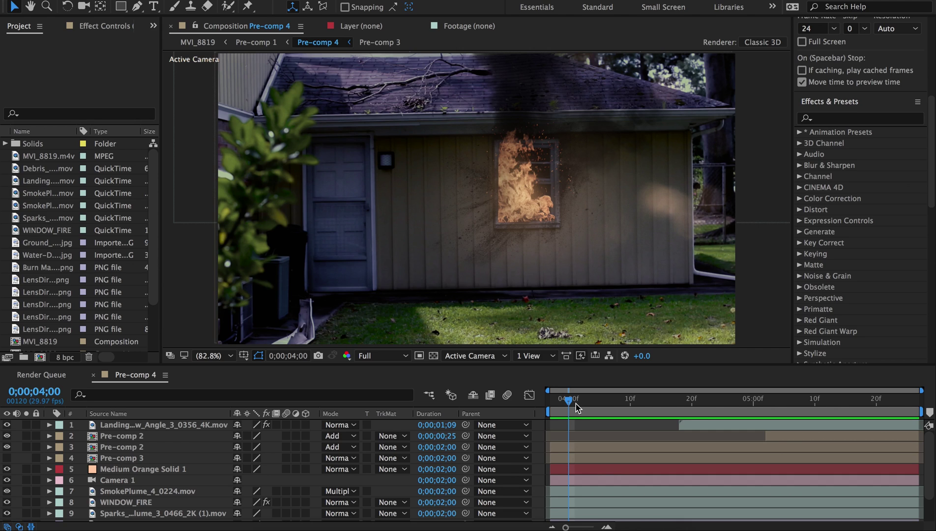
# - Preview the finished Pre-comp 4 composite from about 0;00;03;28 and inspect the burning window, smoke and wall at 0;00;04;23
pyautogui.moveTo(573, 403); pyautogui.dragTo(549, 403)
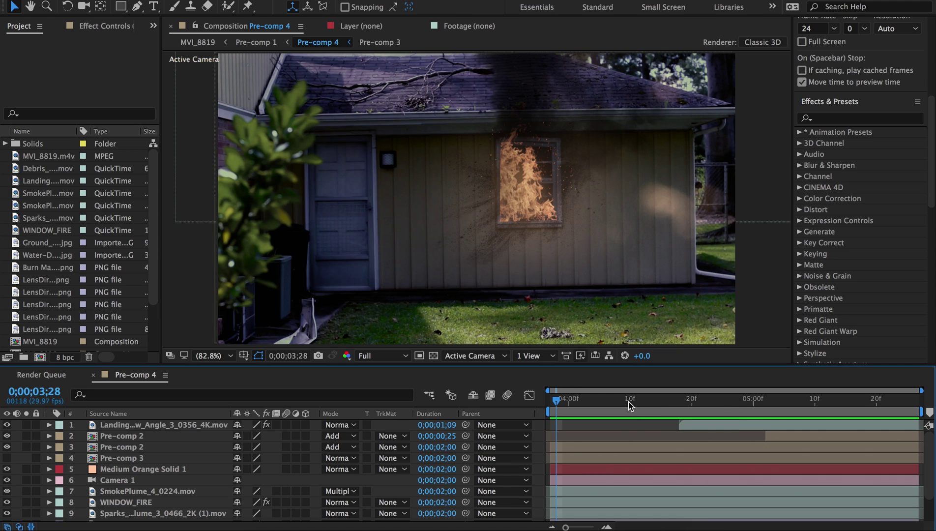
pyautogui.press('space')
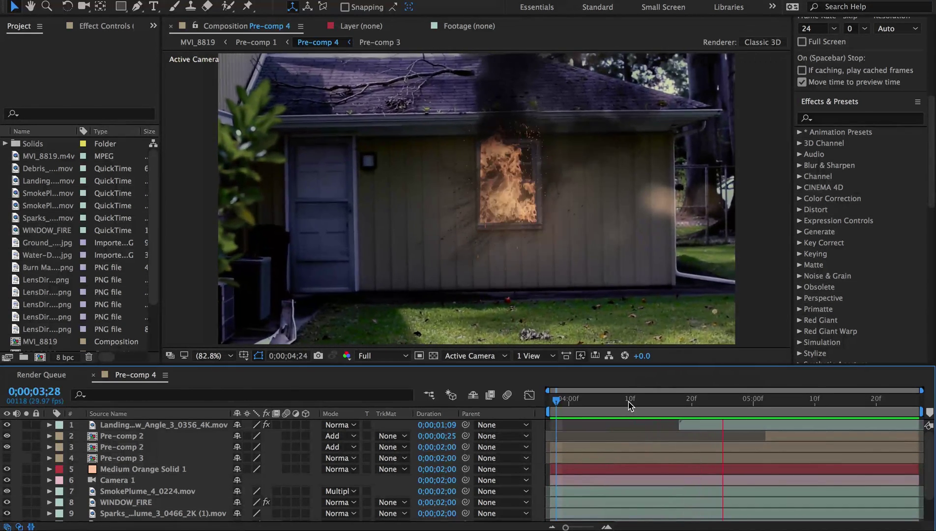
pyautogui.press('space')
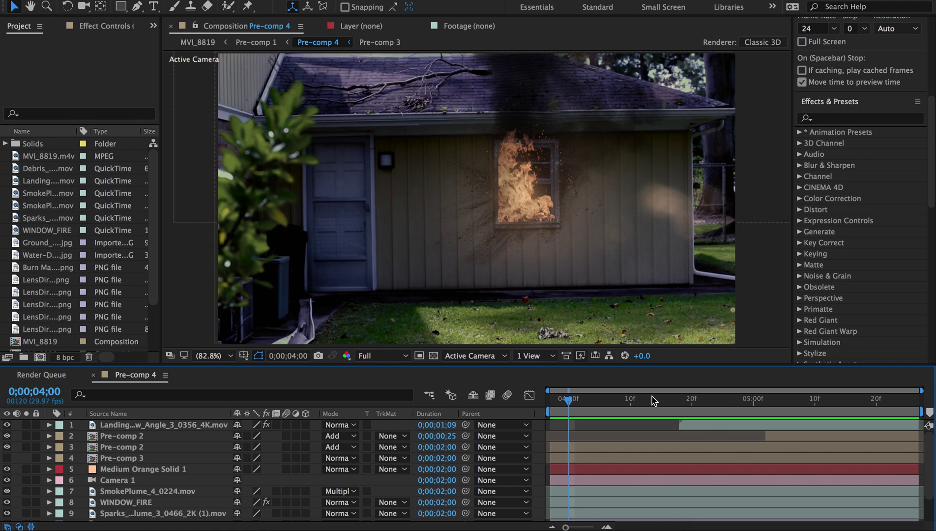
pyautogui.click(711, 401)
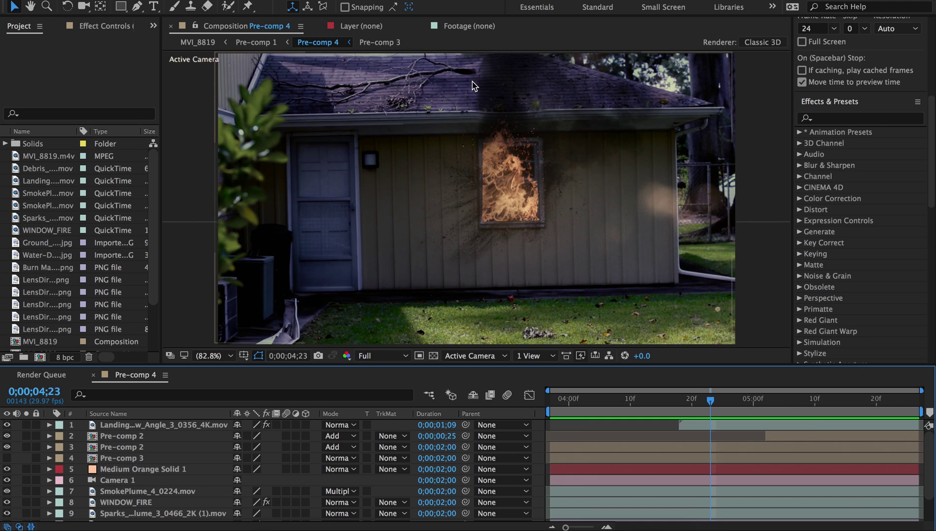
pyautogui.click(636, 311)
pyautogui.click(596, 134)
pyautogui.click(484, 217)
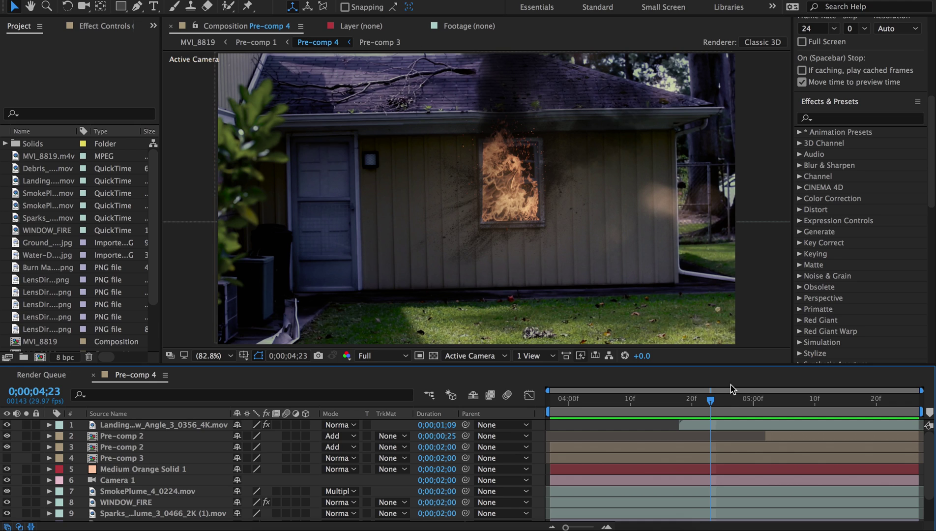
# - Scrub between 0;00;05;03 and 0;00;05;24 to examine the falling debris and sparks landing beneath the burning window
pyautogui.moveTo(757, 401); pyautogui.dragTo(771, 403)
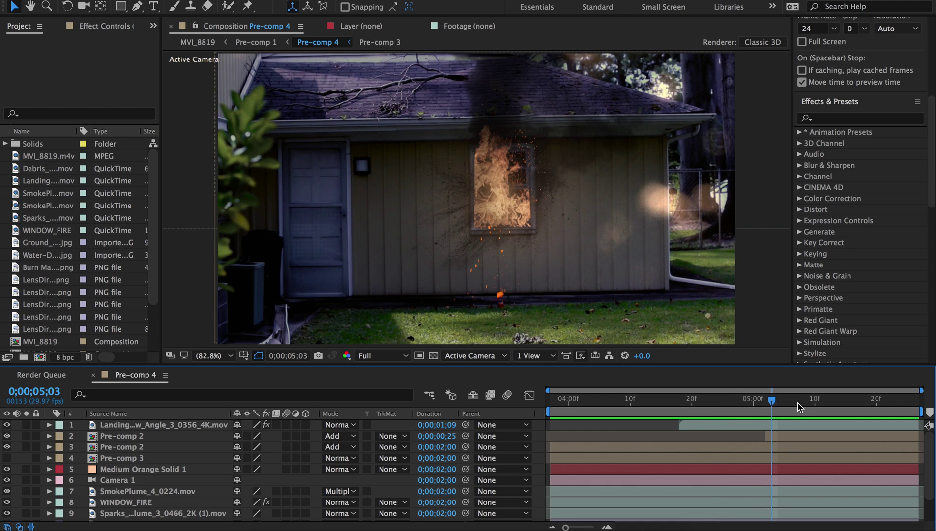
pyautogui.click(803, 402)
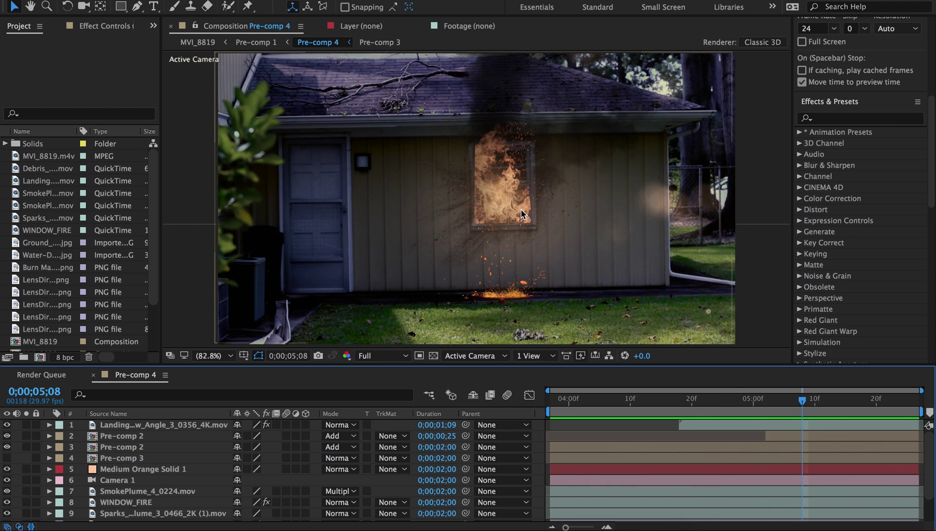
pyautogui.click(827, 401)
pyautogui.click(846, 402)
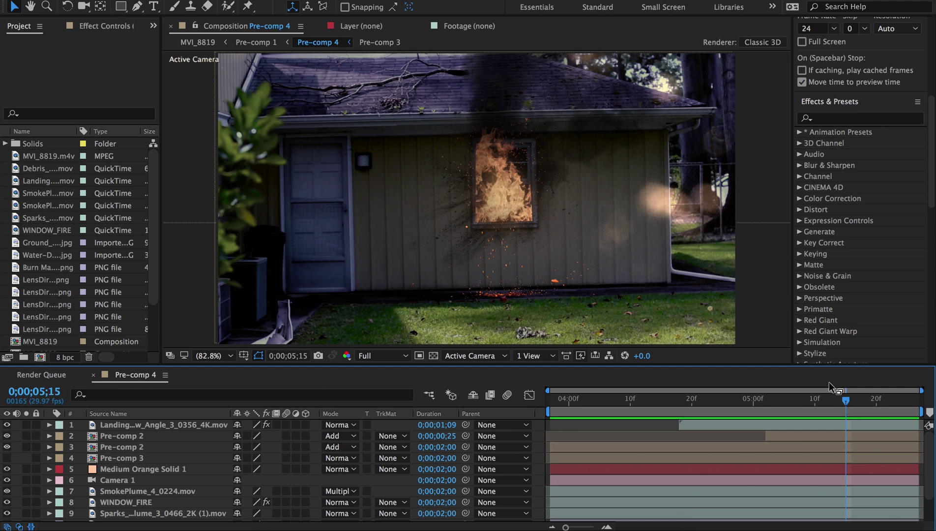
pyautogui.moveTo(878, 409); pyautogui.dragTo(881, 406)
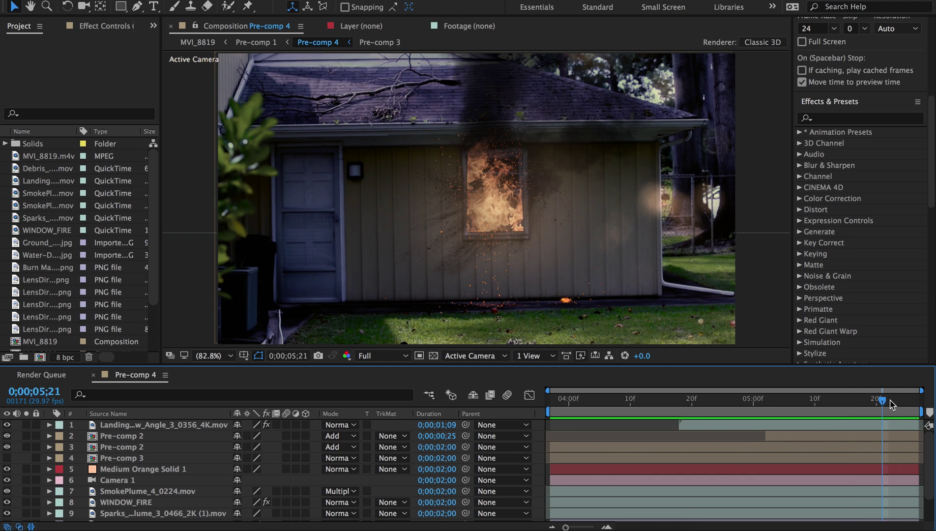
pyautogui.click(894, 402)
pyautogui.click(901, 402)
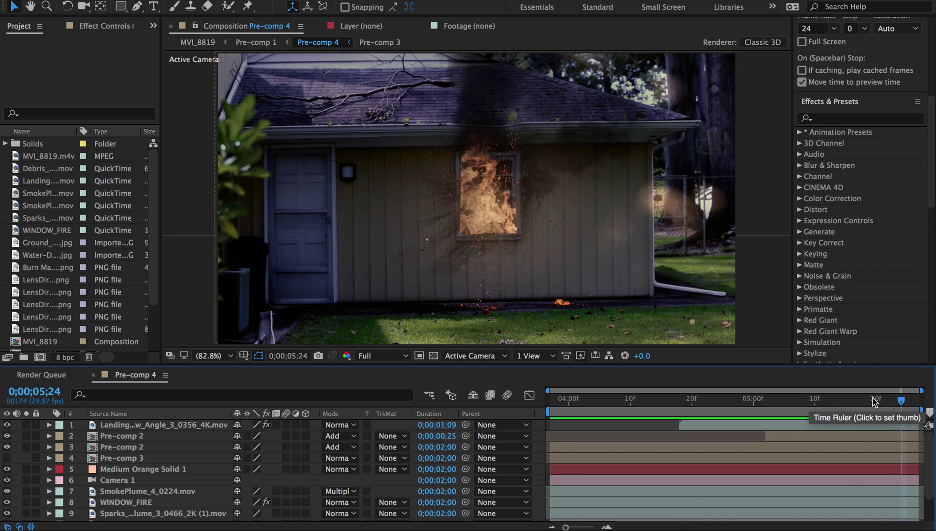
pyautogui.click(873, 402)
pyautogui.click(846, 403)
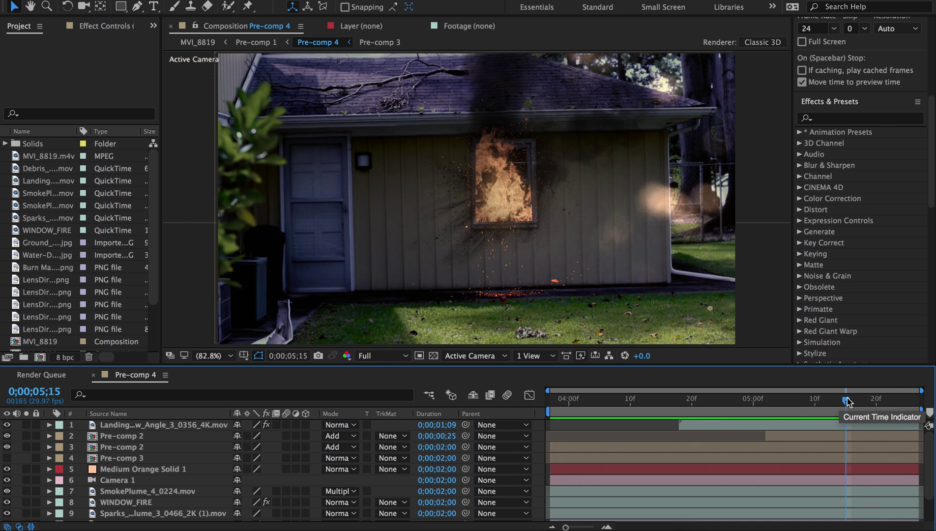
pyautogui.click(873, 402)
pyautogui.click(882, 403)
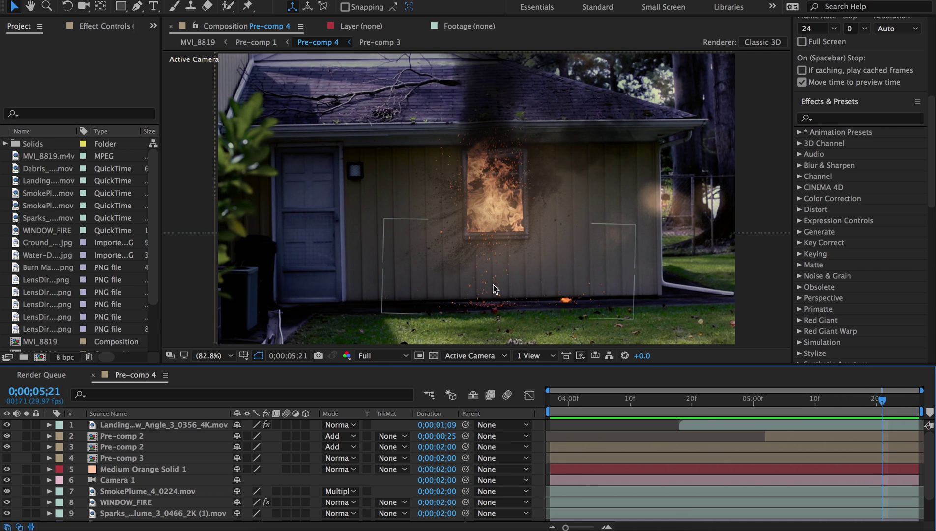
# - Return to the start of the composite and scrub to 0;00;04;15 to examine the window fire
pyautogui.press('Home')
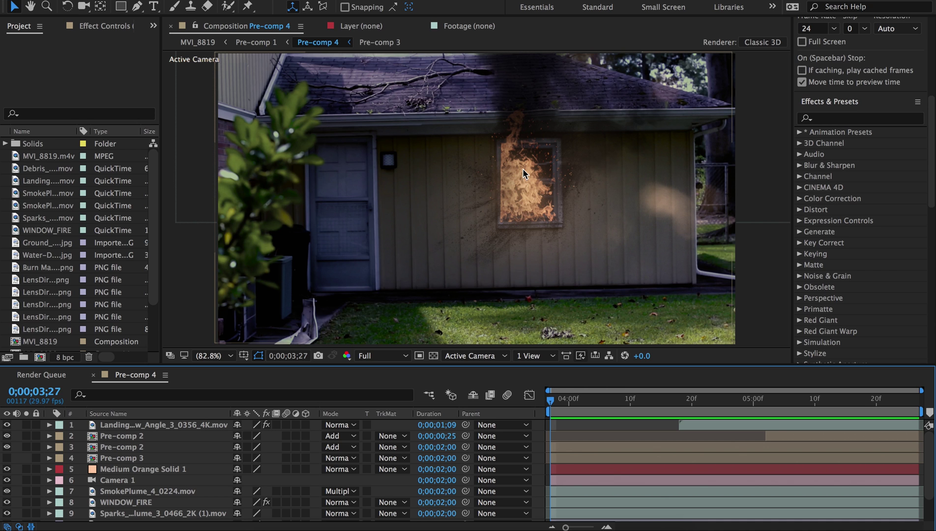
pyautogui.moveTo(592, 401); pyautogui.dragTo(589, 429)
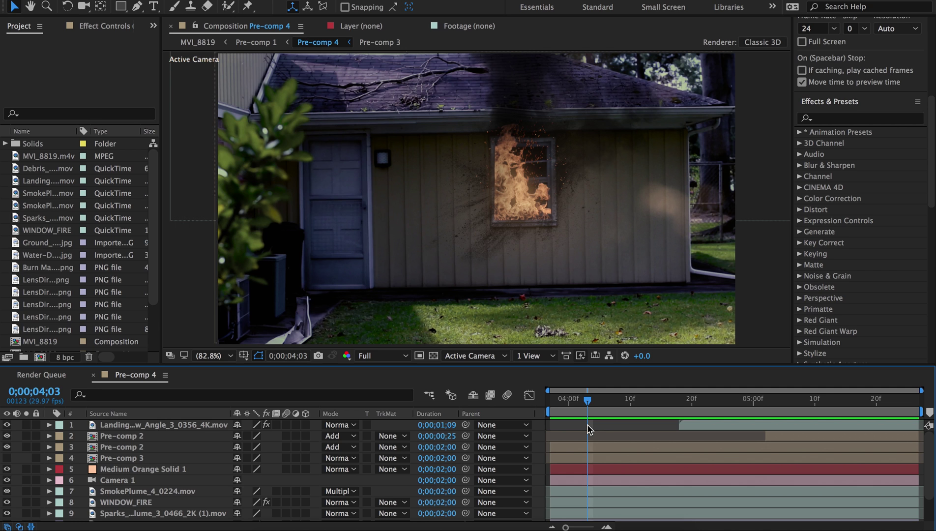
pyautogui.moveTo(624, 398); pyautogui.dragTo(661, 401)
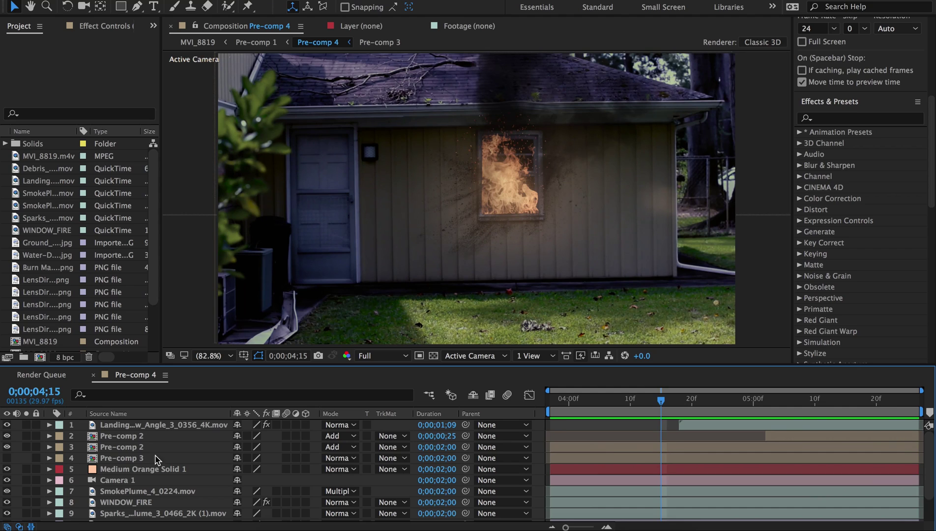
# - Solo the bottom MVI_8819.m4v layer, preview the original footage without effects, and turn the solo off
pyautogui.scroll(-3, 25, 509)
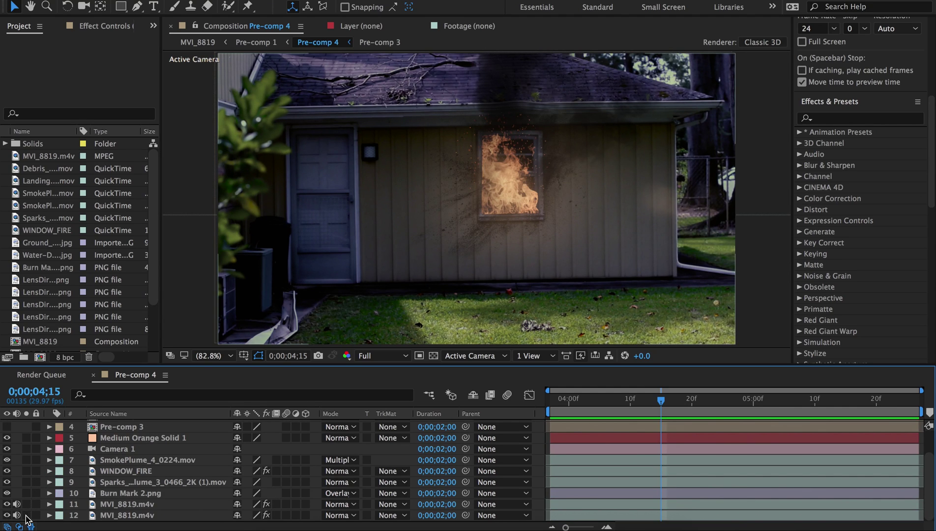
pyautogui.click(26, 515)
pyautogui.click(586, 399)
pyautogui.moveTo(582, 401)
pyautogui.mouseDown()
pyautogui.moveTo(568, 401)
pyautogui.moveTo(577, 401)
pyautogui.mouseUp()
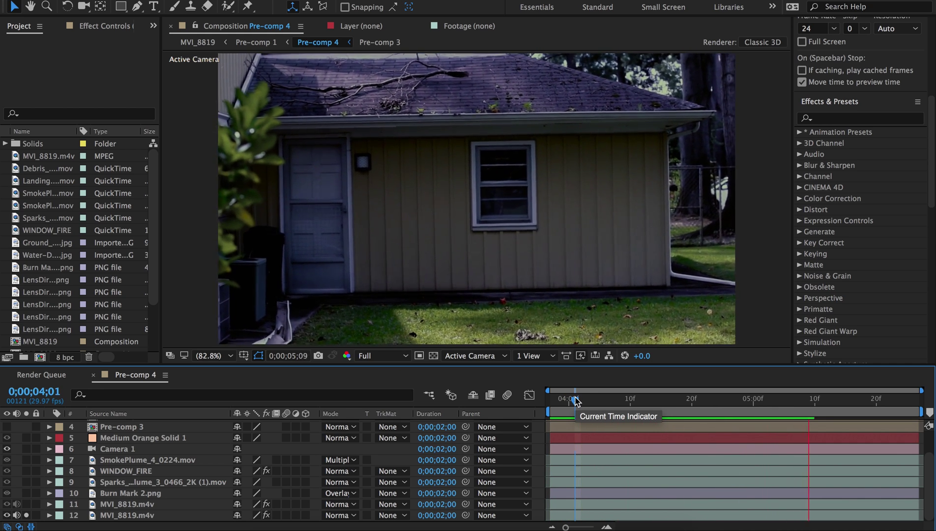
pyautogui.press('space')
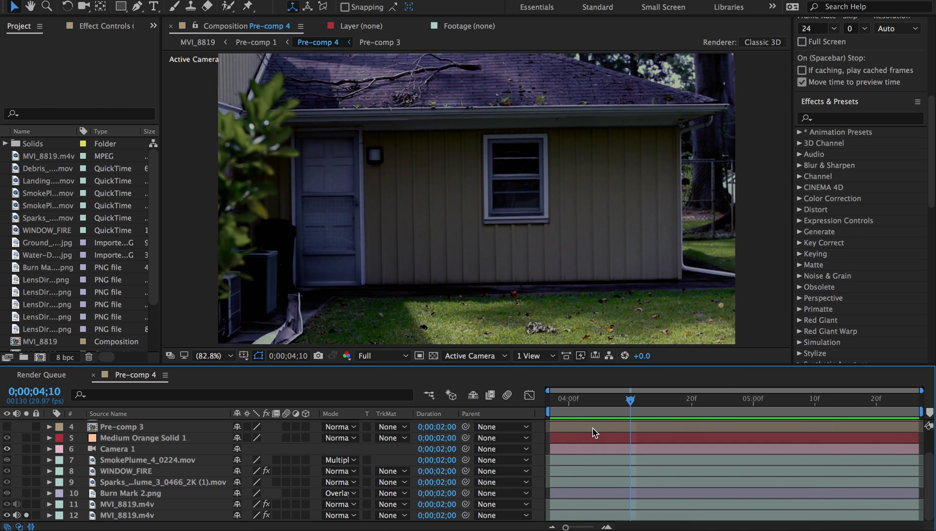
pyautogui.click(26, 515)
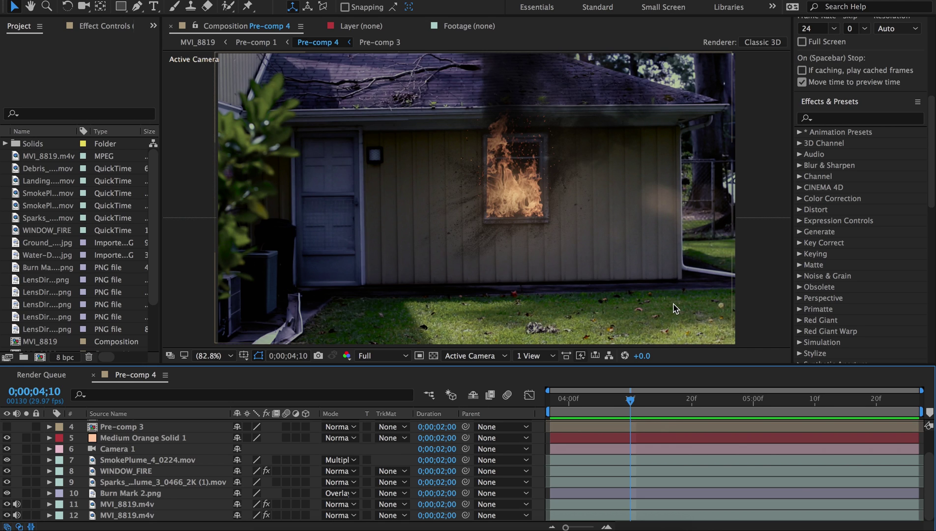
# - Replay and scrub the full composite to examine how the fire, smoke and debris elements sit in the moving shot
pyautogui.scroll(3, 702, 423)
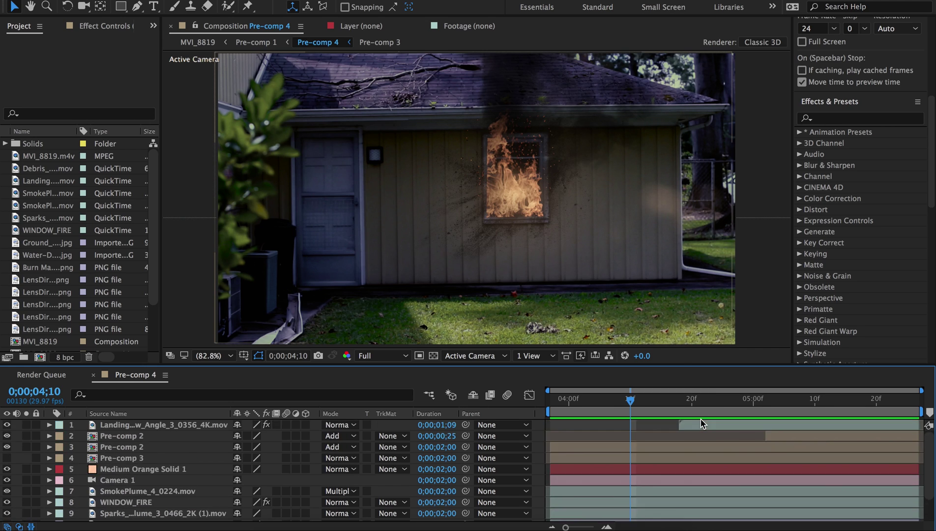
pyautogui.scroll(-3, 702, 423)
pyautogui.scroll(3, 702, 423)
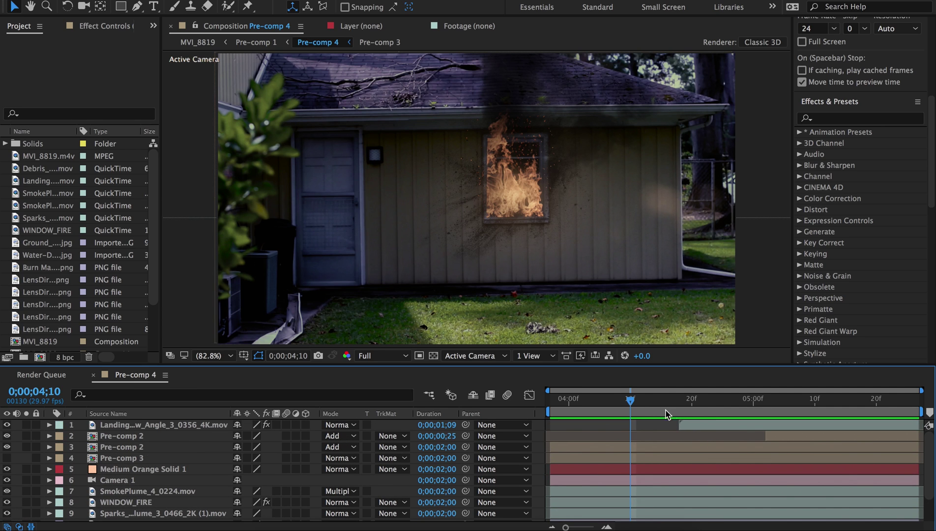
pyautogui.press('space')
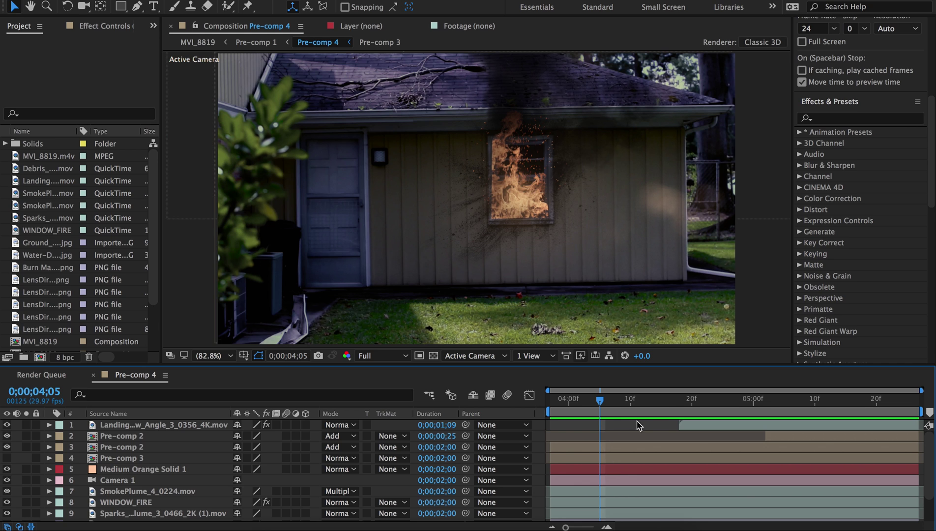
pyautogui.click(710, 400)
pyautogui.press('space')
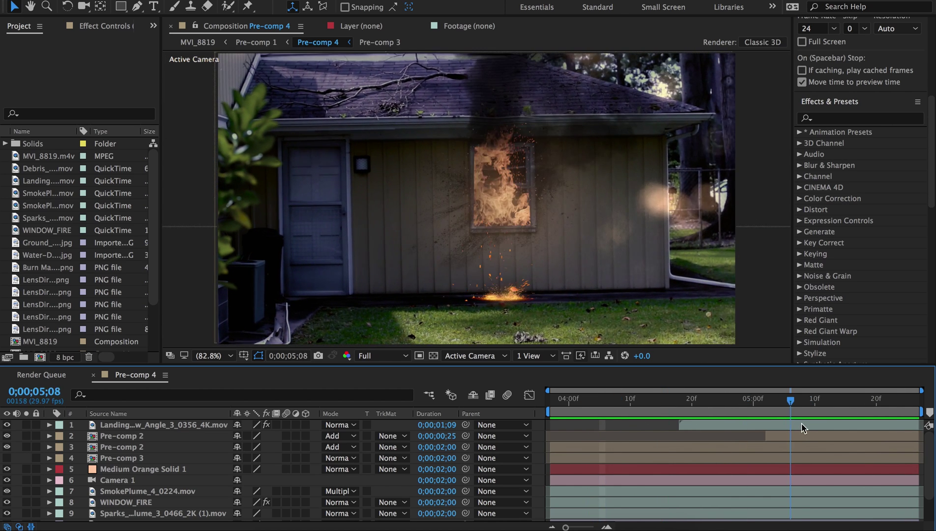
pyautogui.press('space')
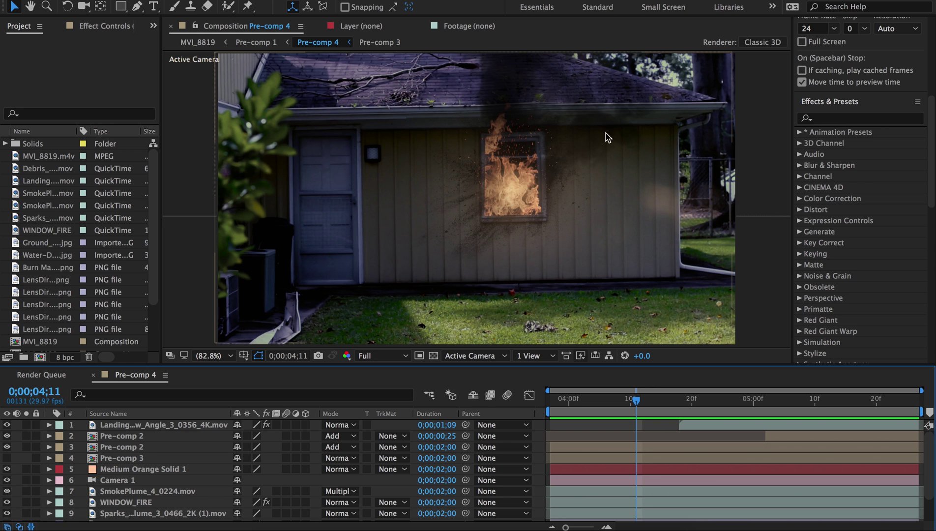
pyautogui.press('space')
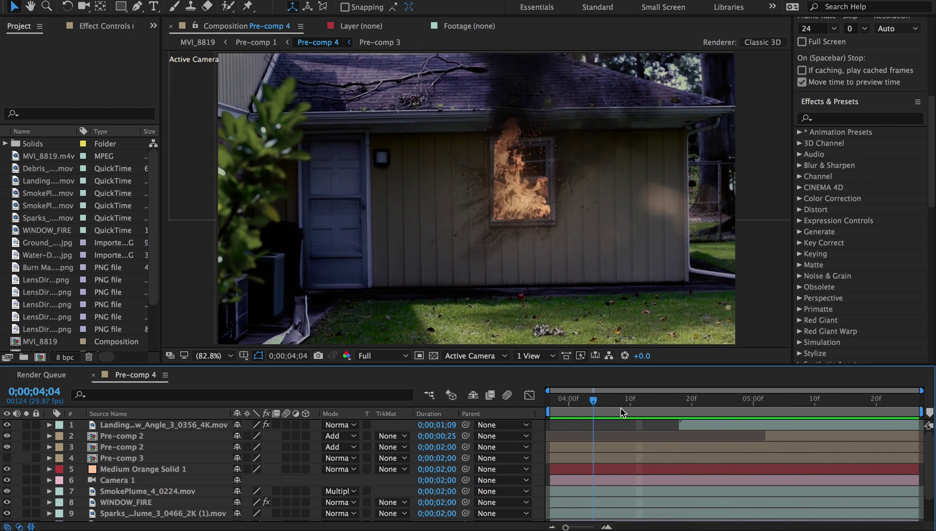
pyautogui.click(601, 407)
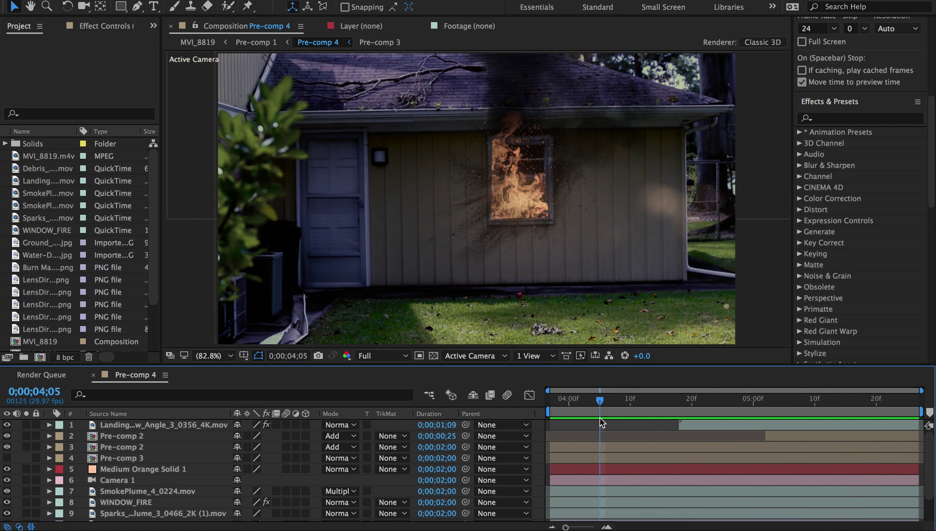
pyautogui.click(847, 412)
pyautogui.click(601, 412)
pyautogui.press('space')
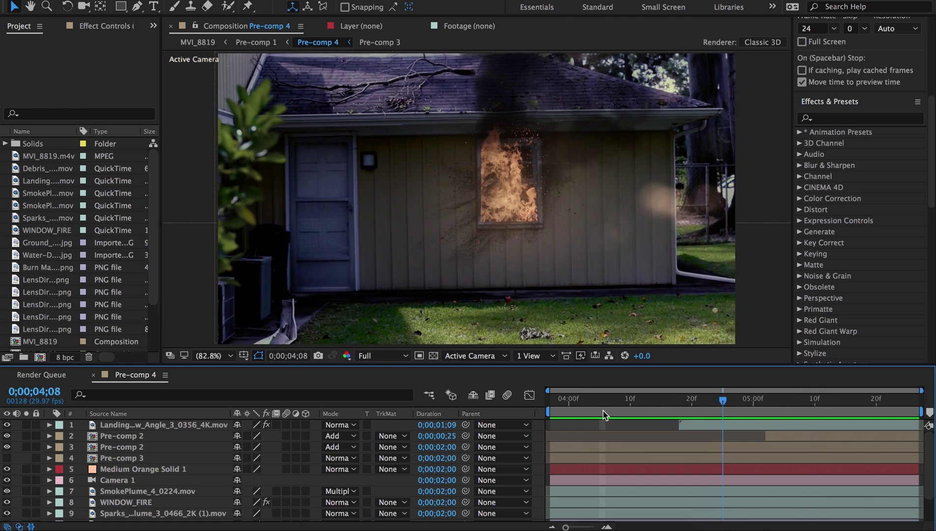
pyautogui.click(568, 414)
pyautogui.moveTo(569, 415); pyautogui.dragTo(551, 416)
# - Create a new composition from the MVI_8819.m4v footage and scrub through the clip
pyautogui.click(47, 156)
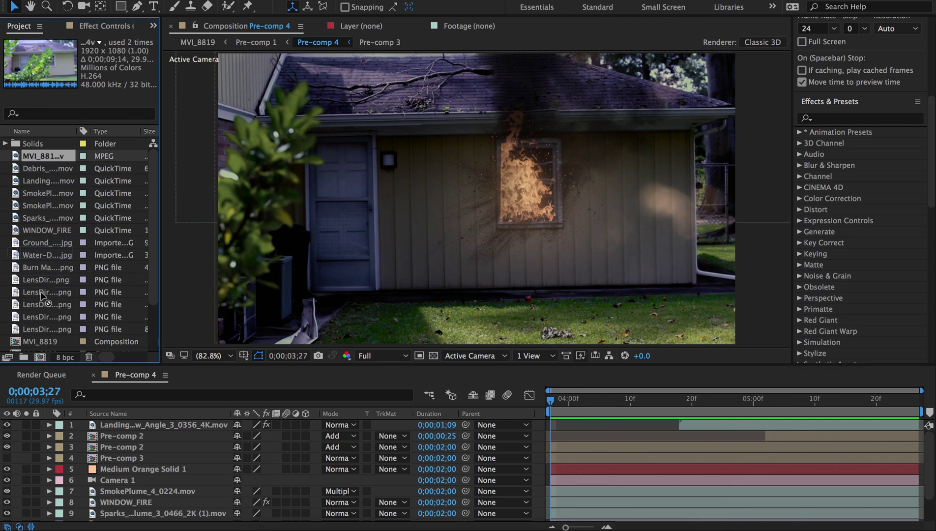
pyautogui.moveTo(44, 359); pyautogui.dragTo(41, 357)
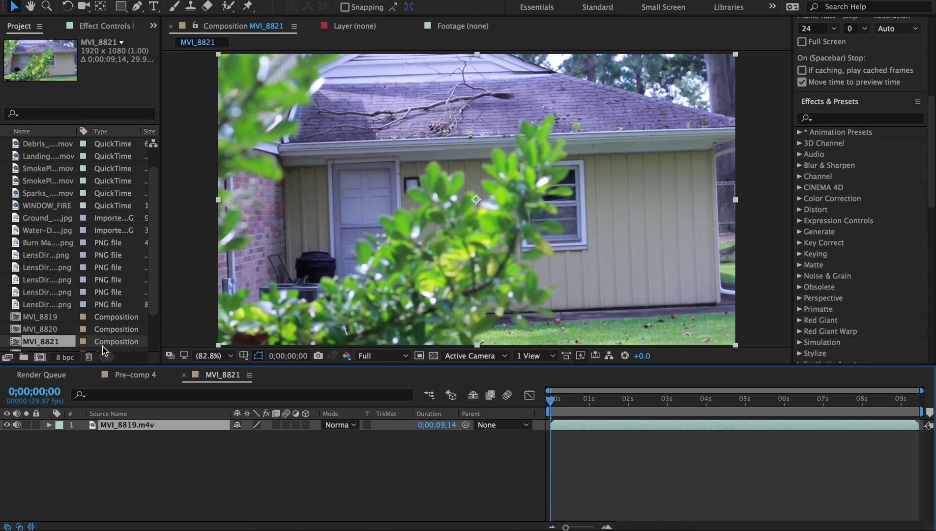
pyautogui.click(203, 463)
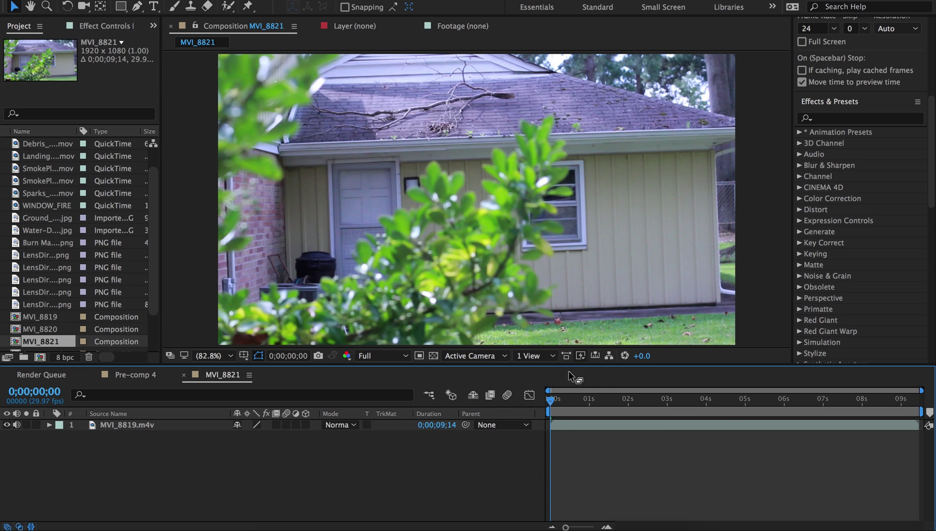
pyautogui.moveTo(606, 399); pyautogui.dragTo(667, 399)
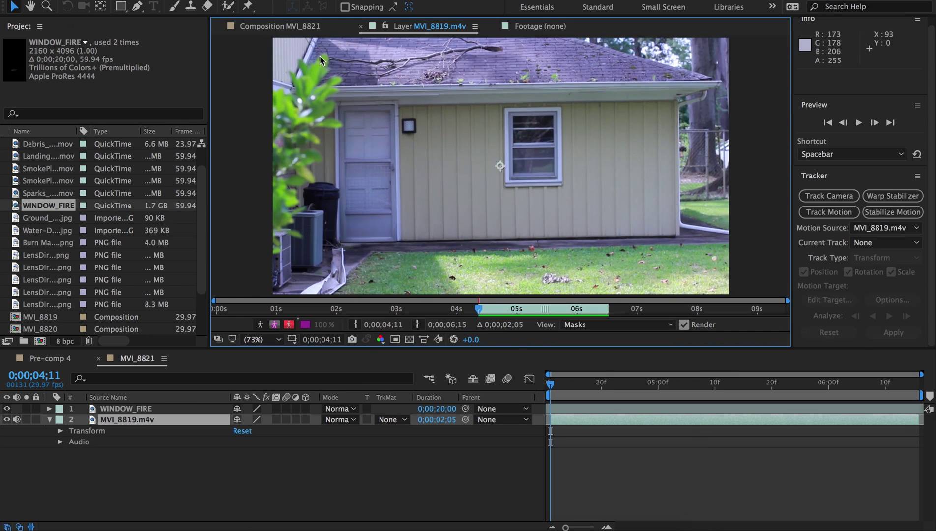
# - Start a motion track on the MVI_8819.m4v layer and place Track Point 1 on the upper-left corner of the window
pyautogui.click(829, 212)
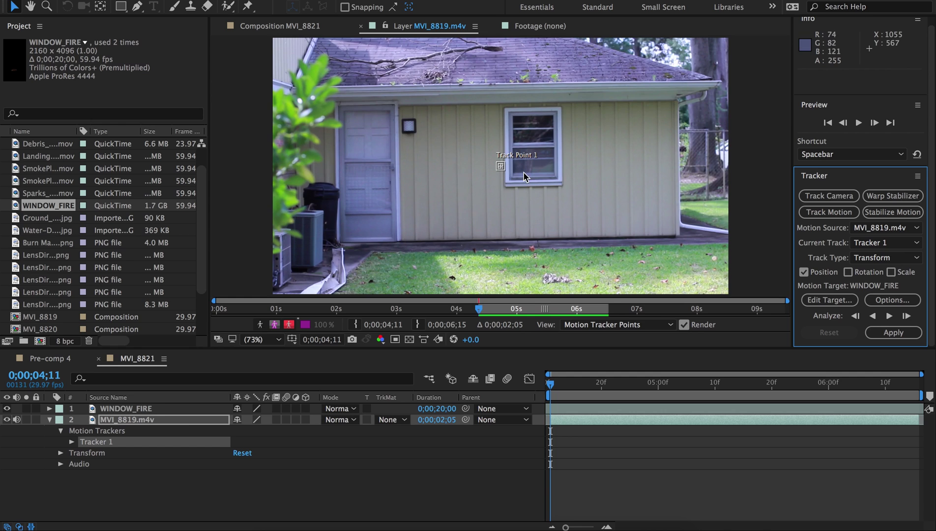
pyautogui.press('.')
pyautogui.press('.')
pyautogui.click(501, 178)
pyautogui.moveTo(500, 173); pyautogui.dragTo(536, 258)
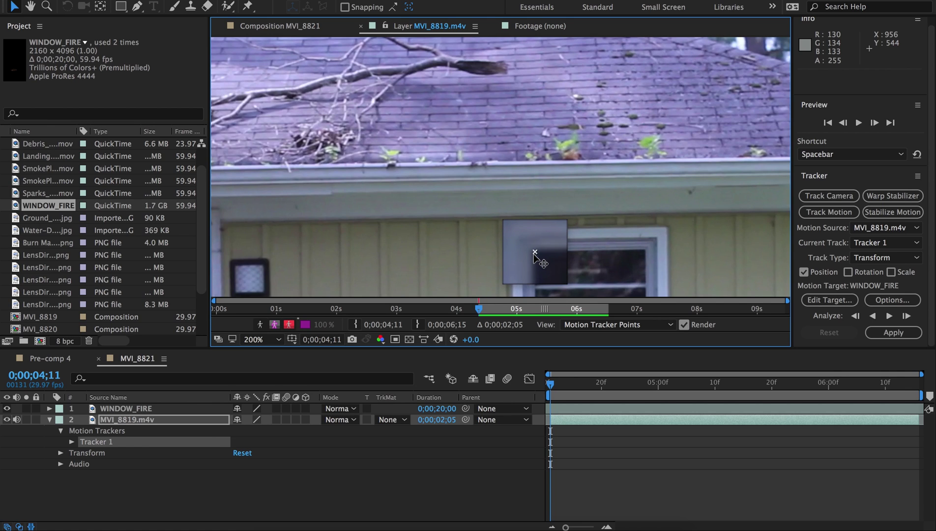
pyautogui.moveTo(536, 259); pyautogui.dragTo(535, 257)
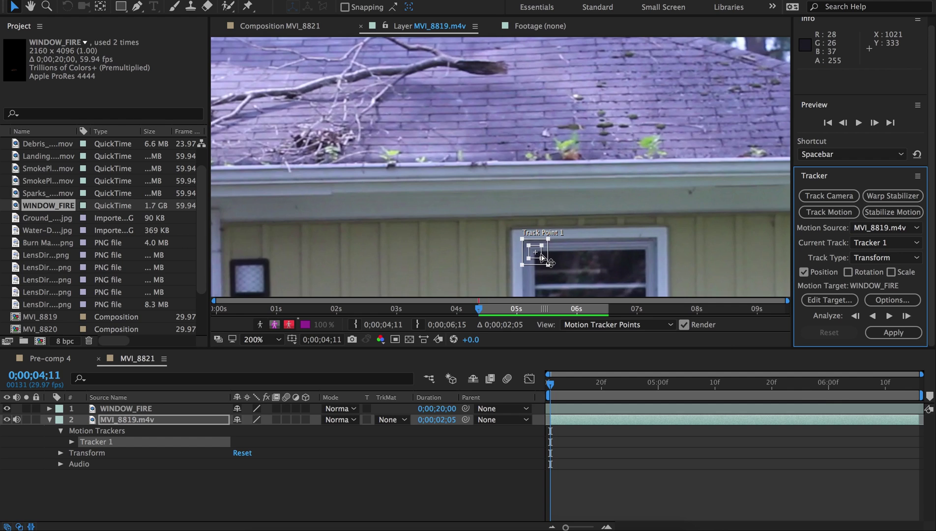
# - Enable rotation and scale tracking and place Track Point 2 on the upper-right corner of the window
pyautogui.click(849, 273)
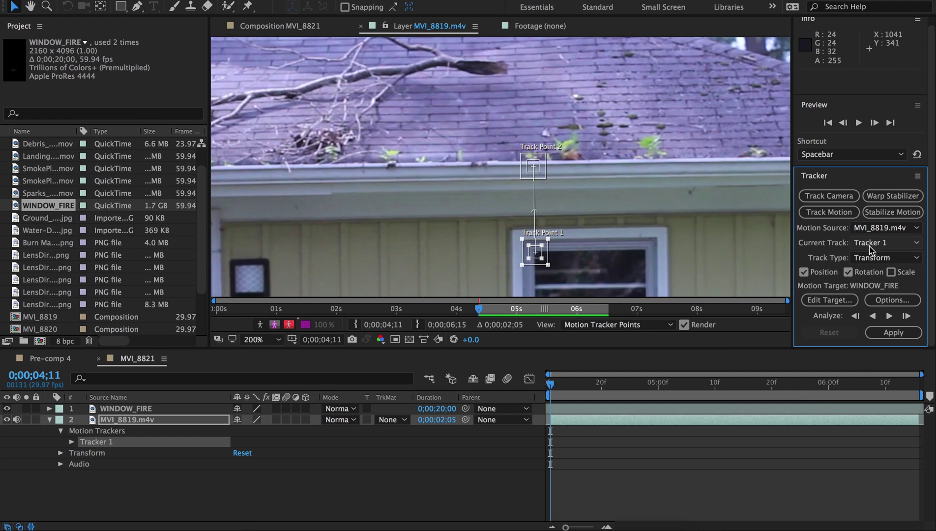
pyautogui.click(892, 272)
pyautogui.moveTo(532, 172); pyautogui.dragTo(642, 254)
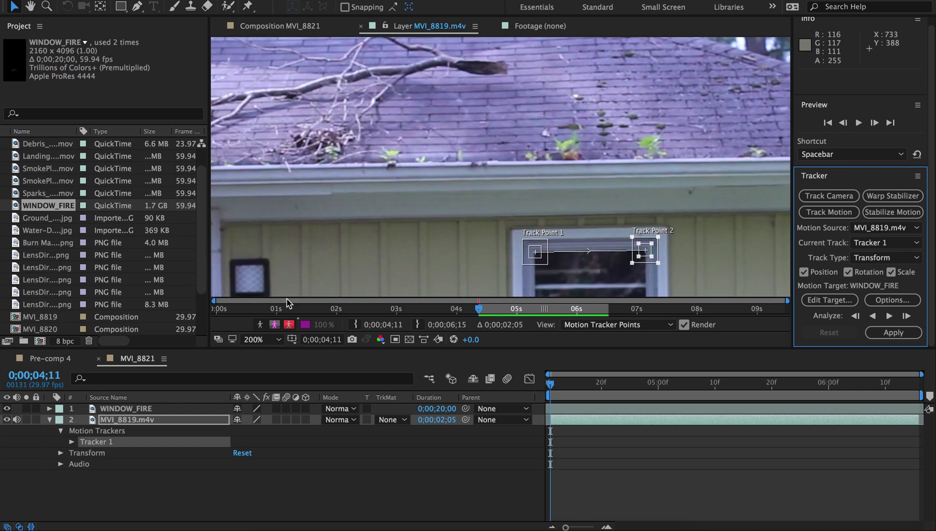
pyautogui.click(261, 339)
pyautogui.click(255, 326)
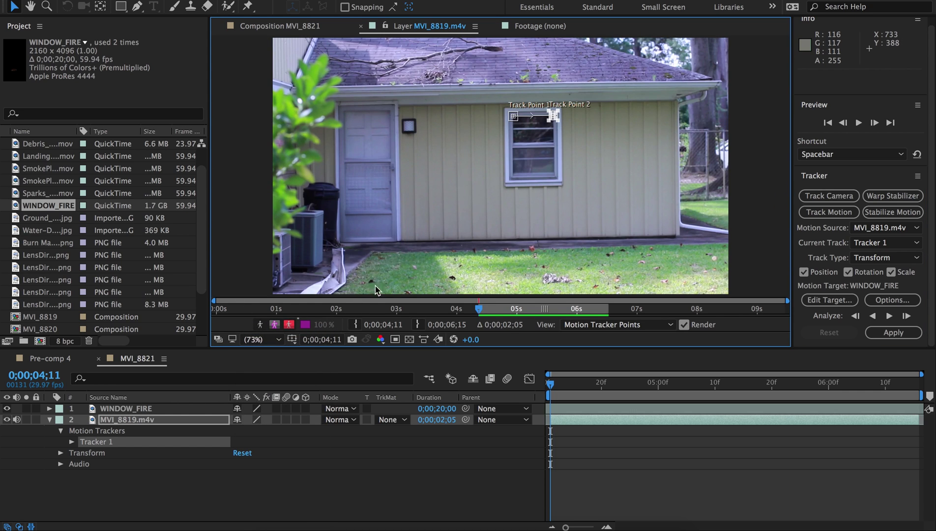
pyautogui.scroll(3, 582, 86)
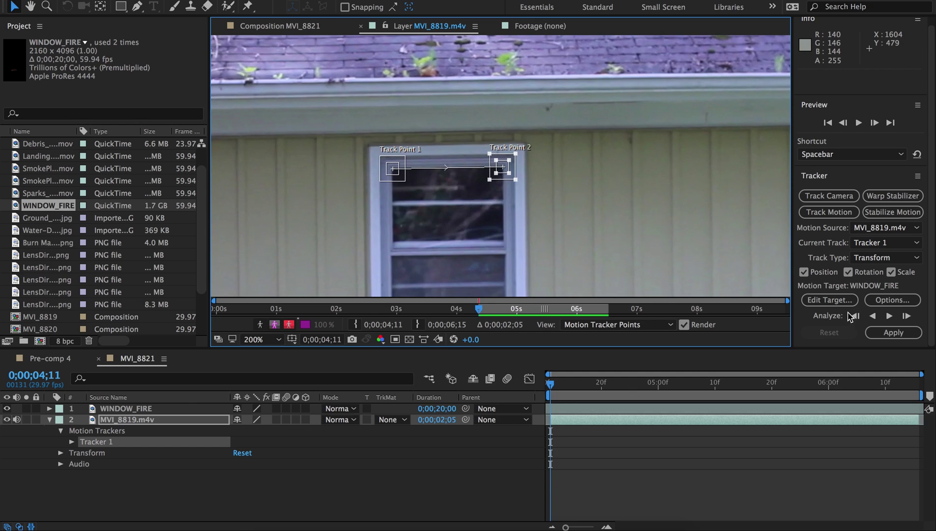
# - Keep WINDOW_FIRE as the motion target, analyze the track forward through the clip, and apply it in X and Y
pyautogui.click(829, 300)
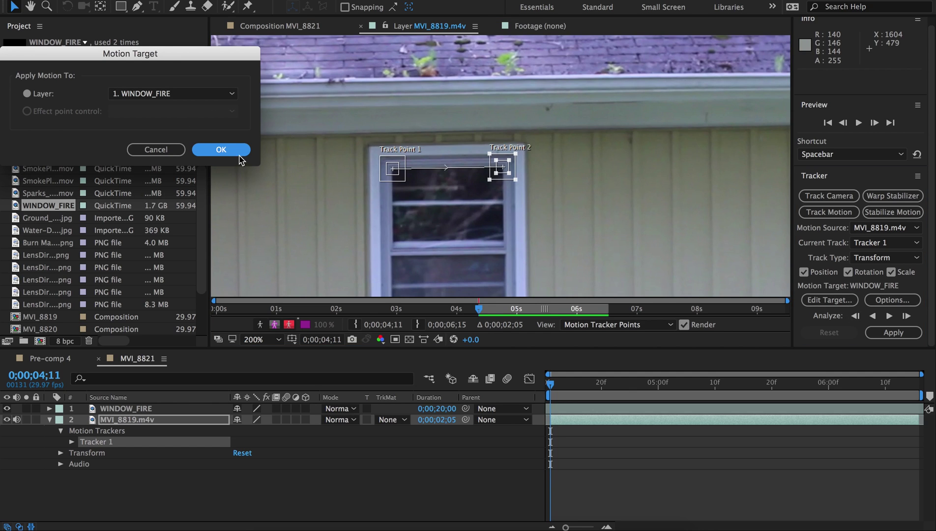
pyautogui.click(221, 150)
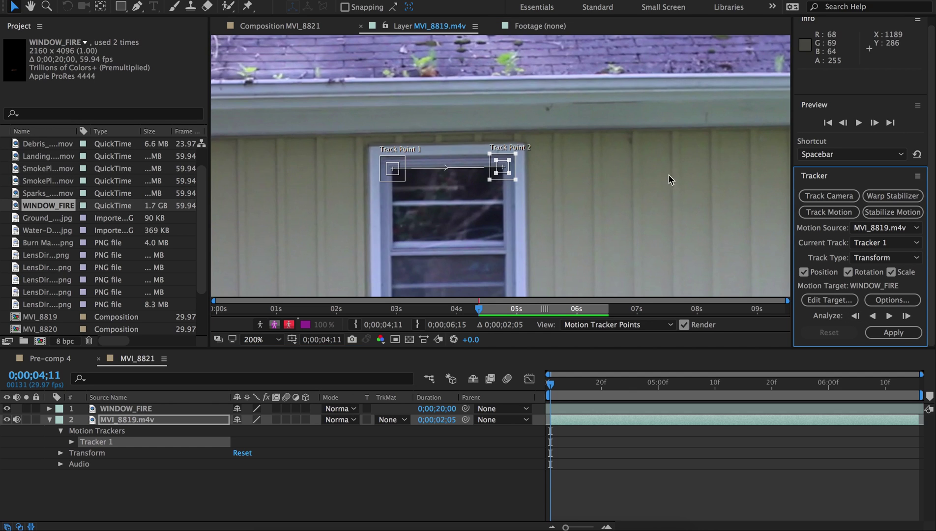
pyautogui.click(890, 321)
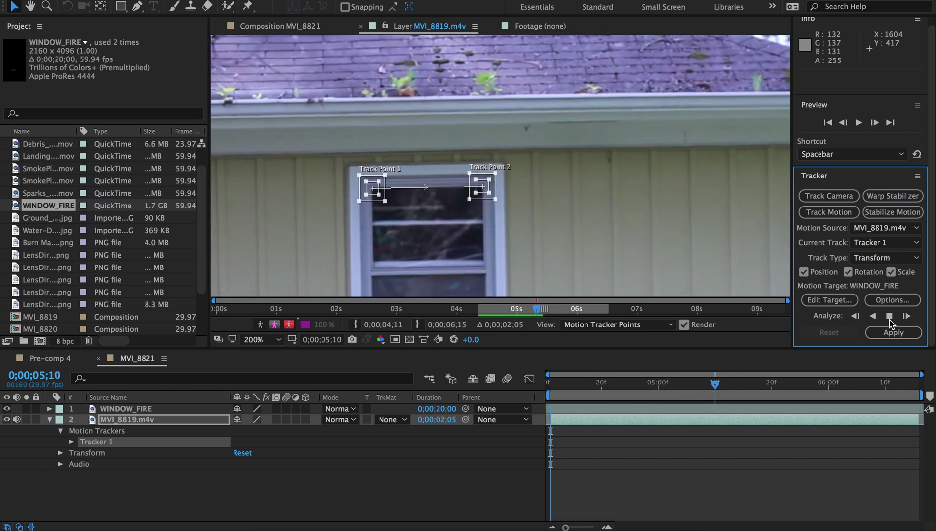
pyautogui.click(893, 333)
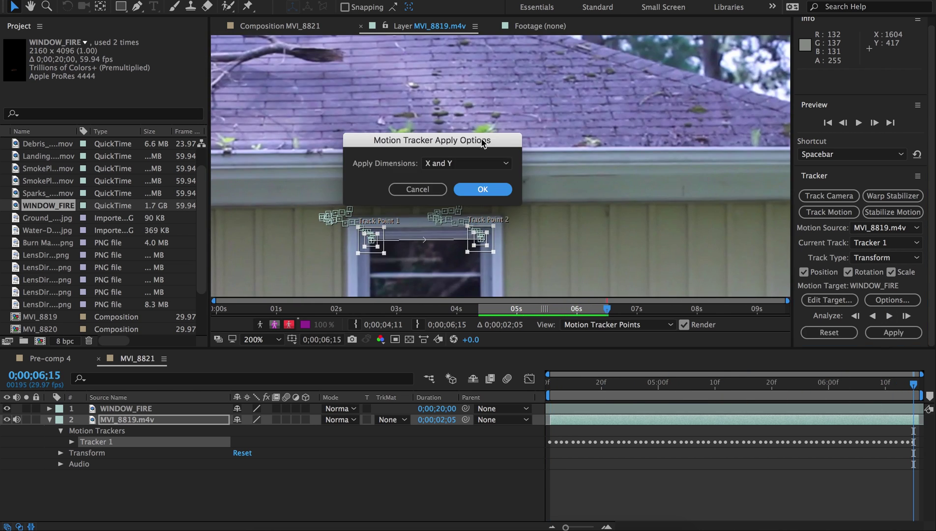
pyautogui.moveTo(469, 143); pyautogui.dragTo(682, 97)
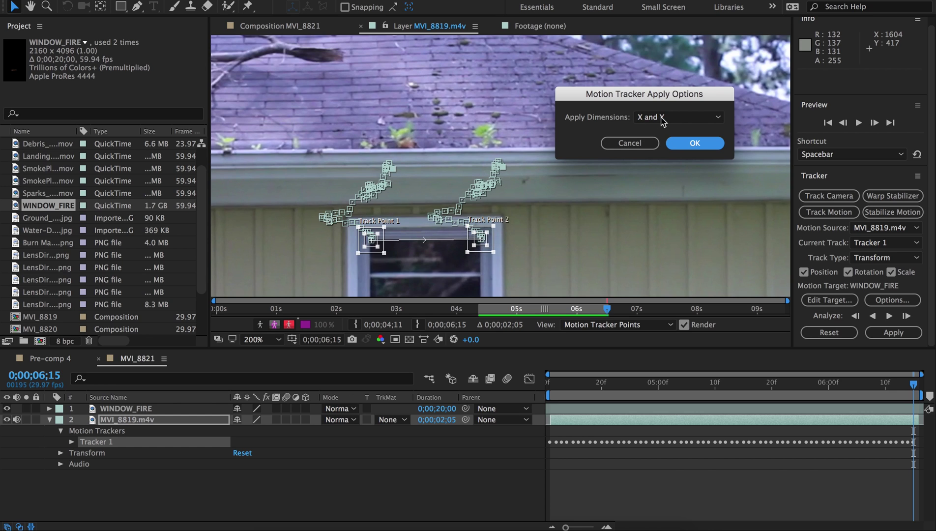
pyautogui.click(684, 140)
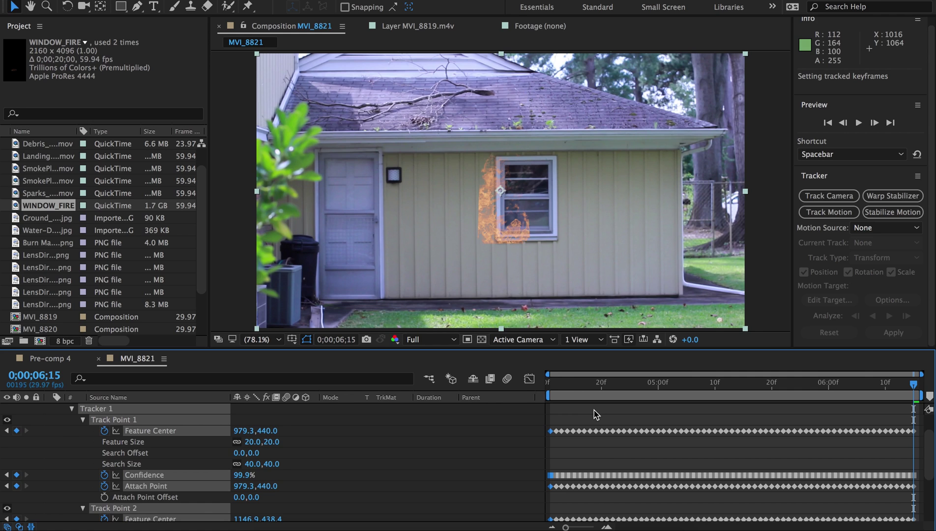
# - Move all WINDOW_FIRE position keyframes together so the fire sits inside the window, at about 1066, 412 on frame 0;00;06;15
pyautogui.click(50, 410)
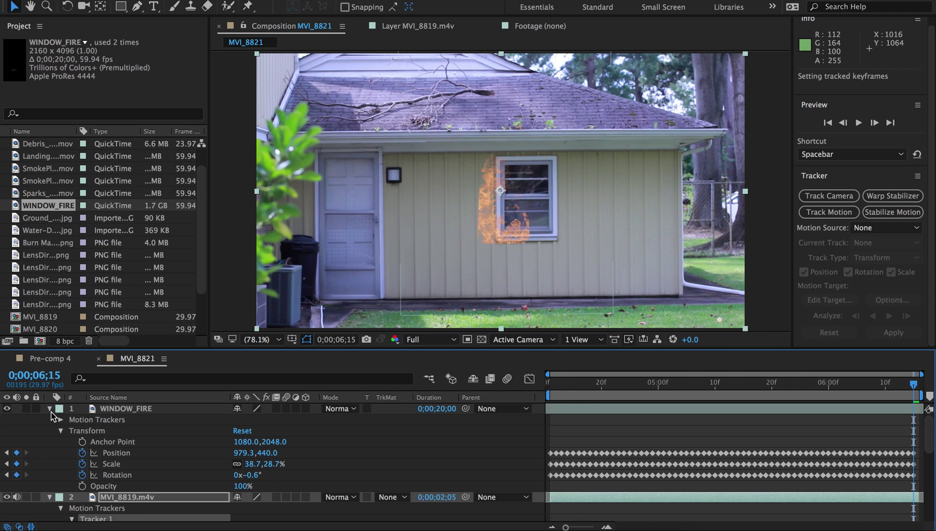
pyautogui.moveTo(548, 449); pyautogui.dragTo(927, 487)
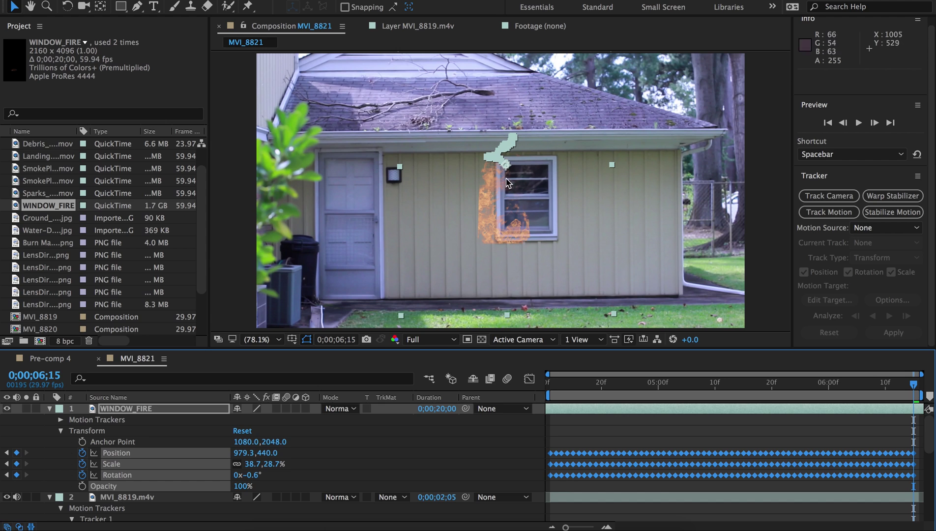
pyautogui.moveTo(495, 159); pyautogui.dragTo(515, 151)
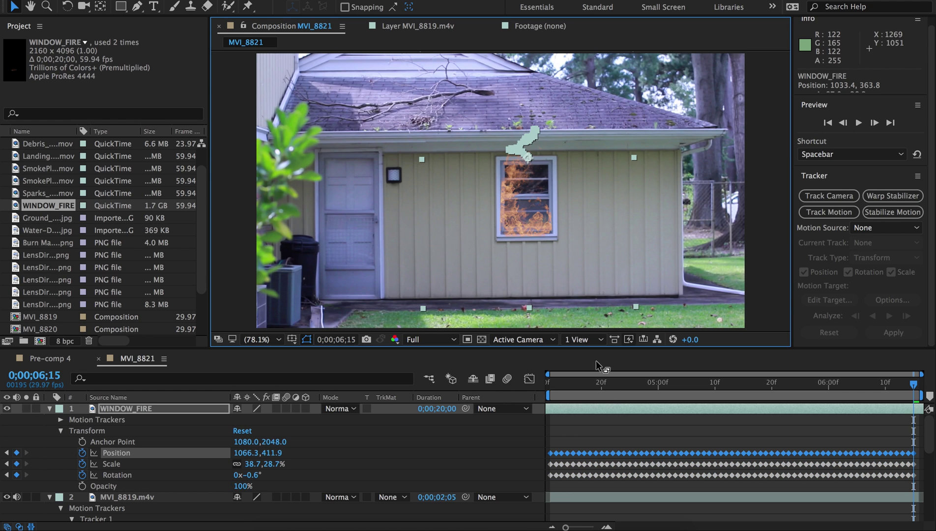
# - Preview the composition from 0;00;04;11 to check how the fire follows the window
pyautogui.moveTo(605, 390); pyautogui.dragTo(525, 392)
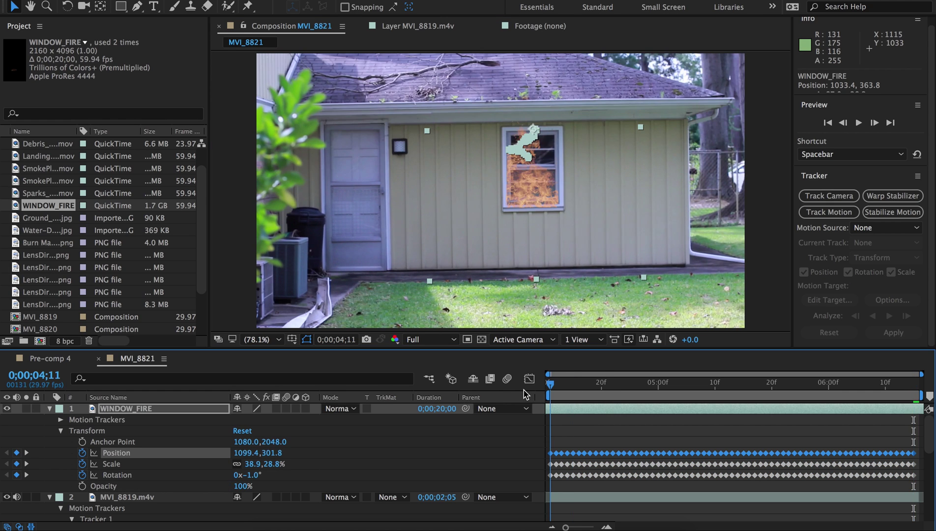
pyautogui.click(587, 441)
pyautogui.press('space')
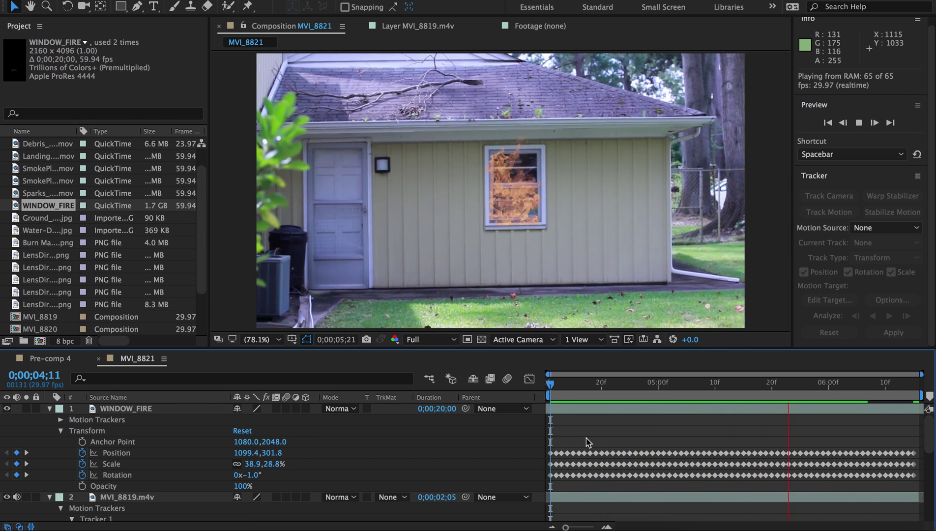
pyautogui.press('space')
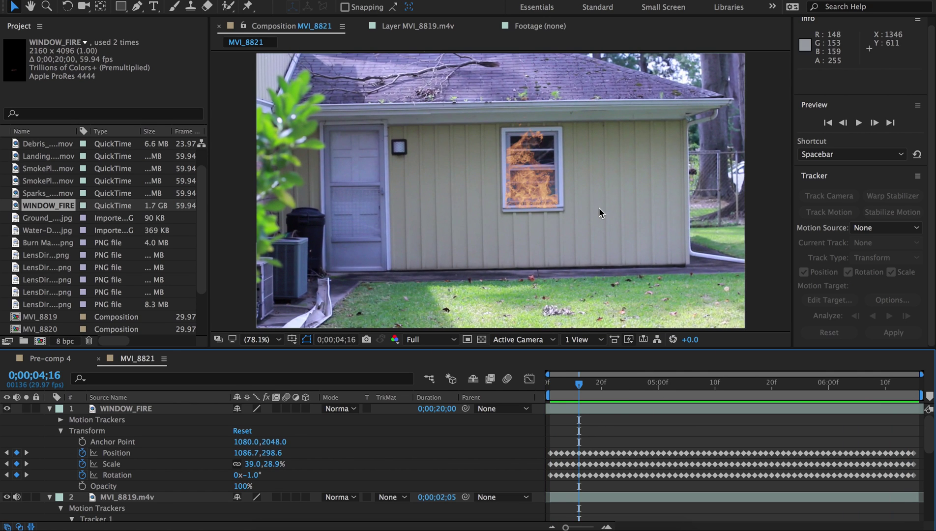
# - Nudge all WINDOW_FIRE transform keyframes up and right, to position 1090.7, 286.6 at 0;00;04;16
pyautogui.scroll(3, 553, 187)
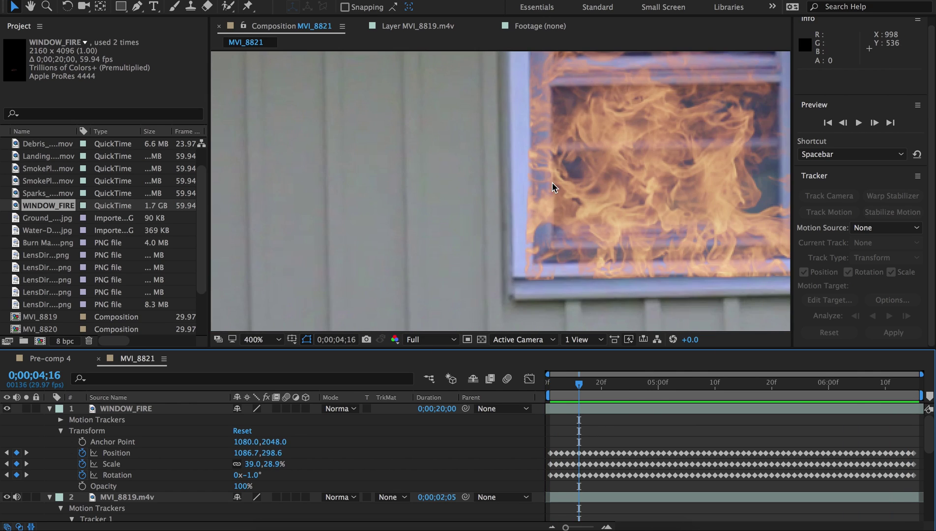
pyautogui.moveTo(548, 444); pyautogui.dragTo(923, 481)
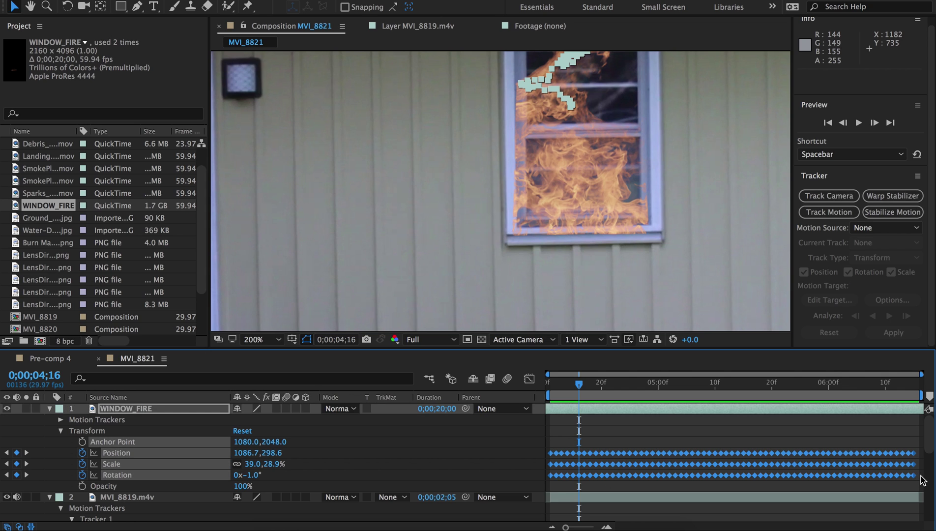
pyautogui.hotkey('shift', 'Up')
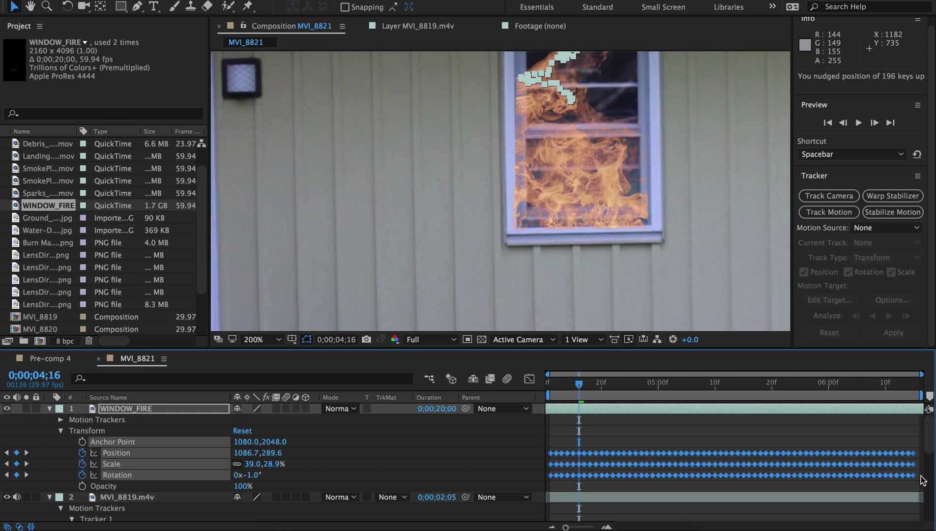
pyautogui.press('Up')
pyautogui.press('Right')
pyautogui.press('Right')
pyautogui.press('Right')
pyautogui.press('Right')
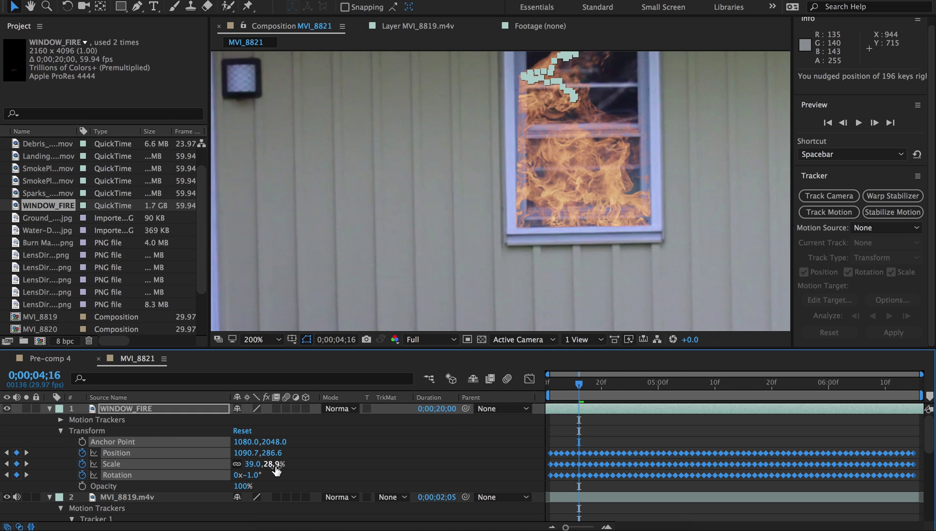
# - Rotate the WINDOW_FIRE keyframes to -3.0° at 0;00;04;16 and nudge them all to position 1081.7, 287.6
pyautogui.moveTo(252, 474); pyautogui.dragTo(255, 476)
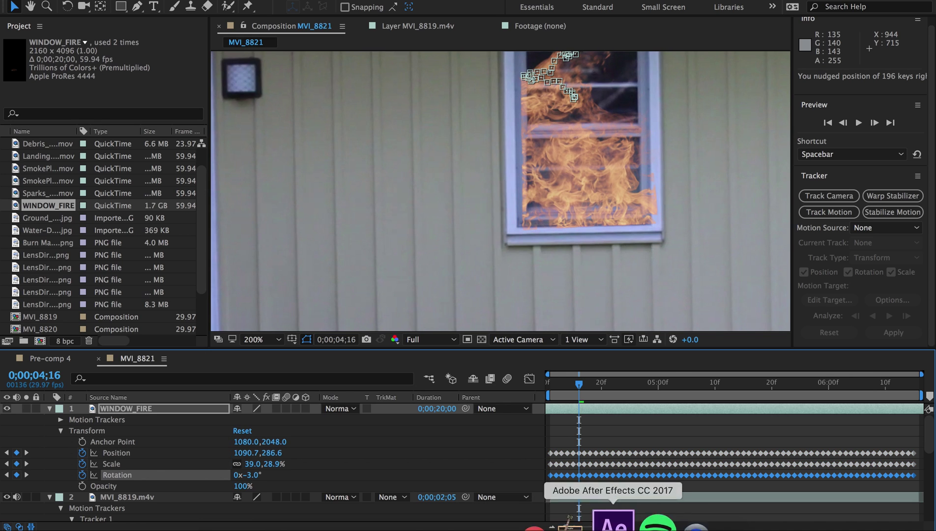
pyautogui.moveTo(547, 442); pyautogui.dragTo(916, 478)
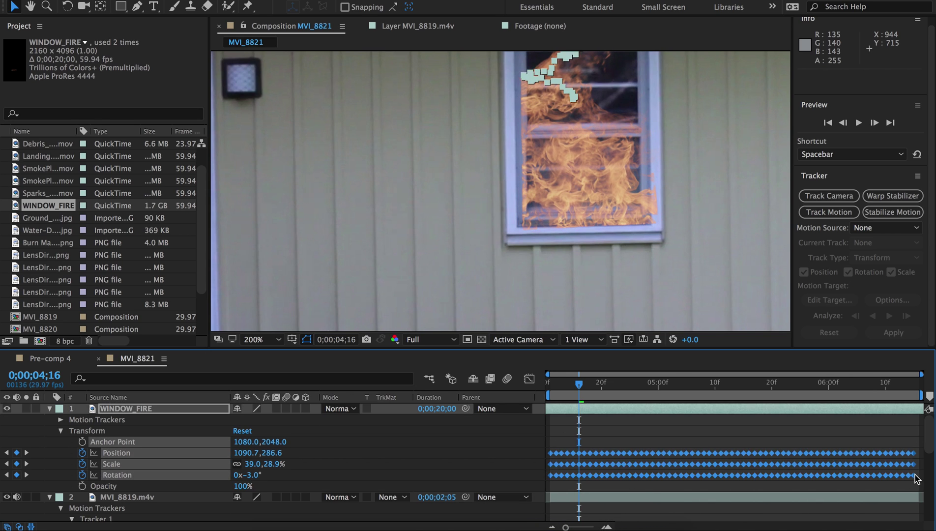
pyautogui.press('Left')
pyautogui.press('Left')
pyautogui.press('Left')
pyautogui.press('Left')
pyautogui.press('Left')
pyautogui.press('Left')
pyautogui.press('Left')
pyautogui.press('Left')
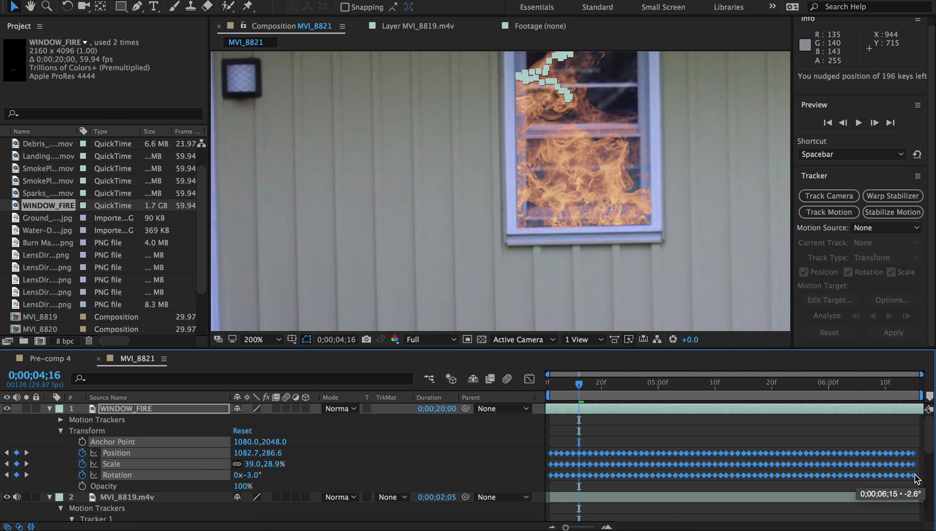
pyautogui.press('Up')
pyautogui.press('Left')
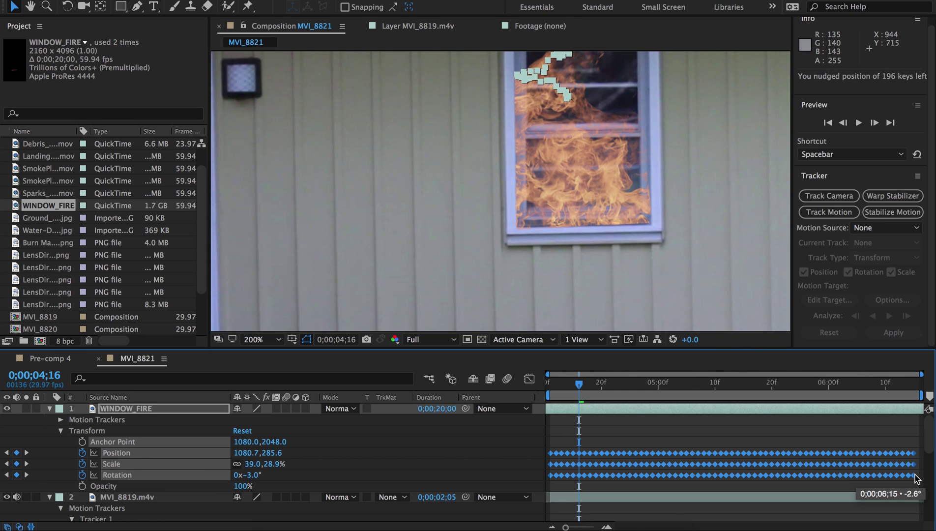
pyautogui.press('Down')
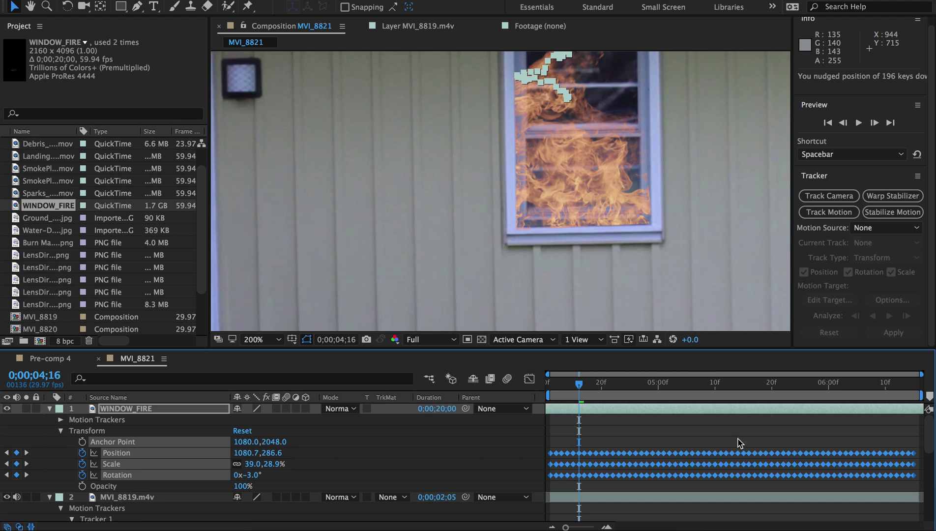
pyautogui.press('Down')
pyautogui.press('Right')
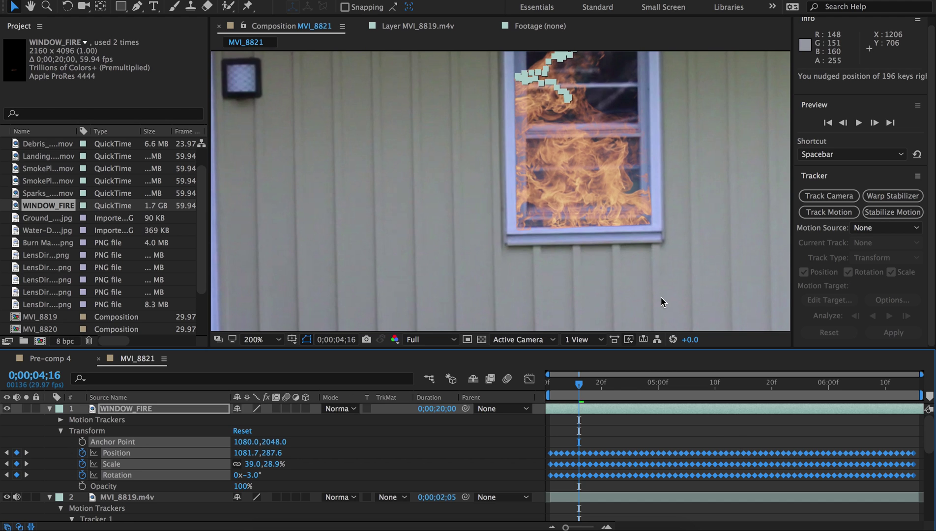
# - Fit the frame in view and play the composition repeatedly to examine the fire's alignment with the moving window
pyautogui.click(570, 386)
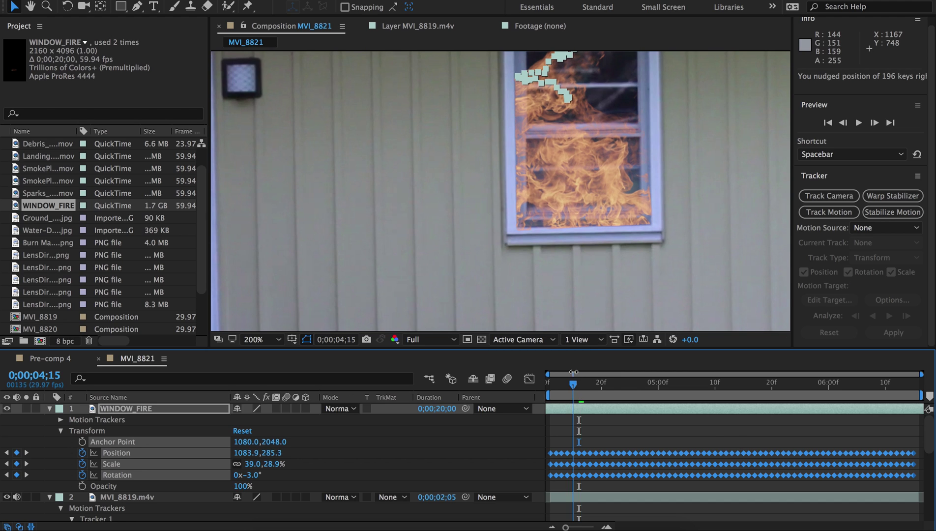
pyautogui.moveTo(569, 391); pyautogui.dragTo(551, 391)
pyautogui.click(260, 340)
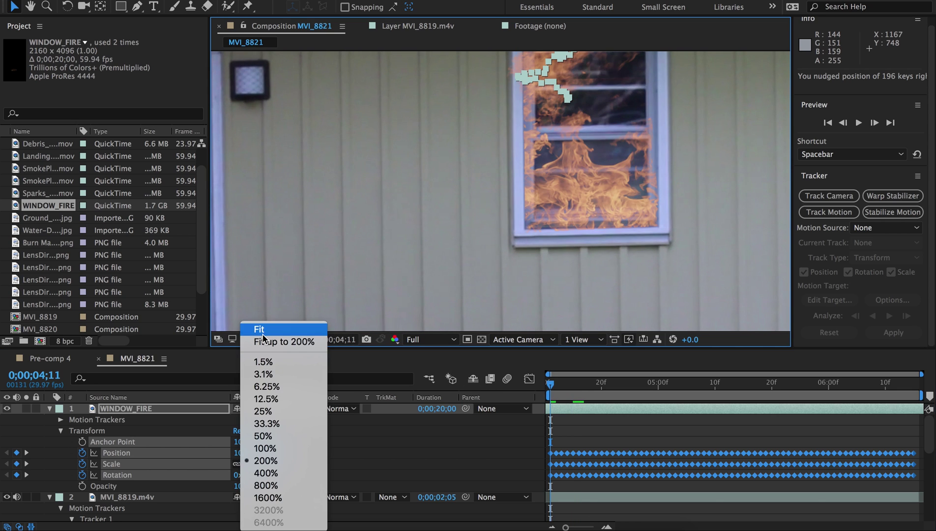
pyautogui.click(260, 328)
pyautogui.press('space')
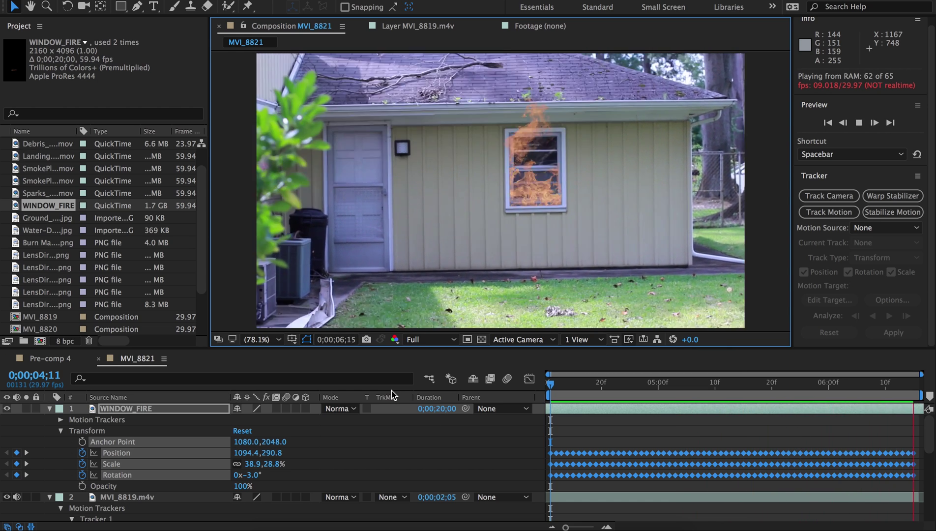
pyautogui.press('space')
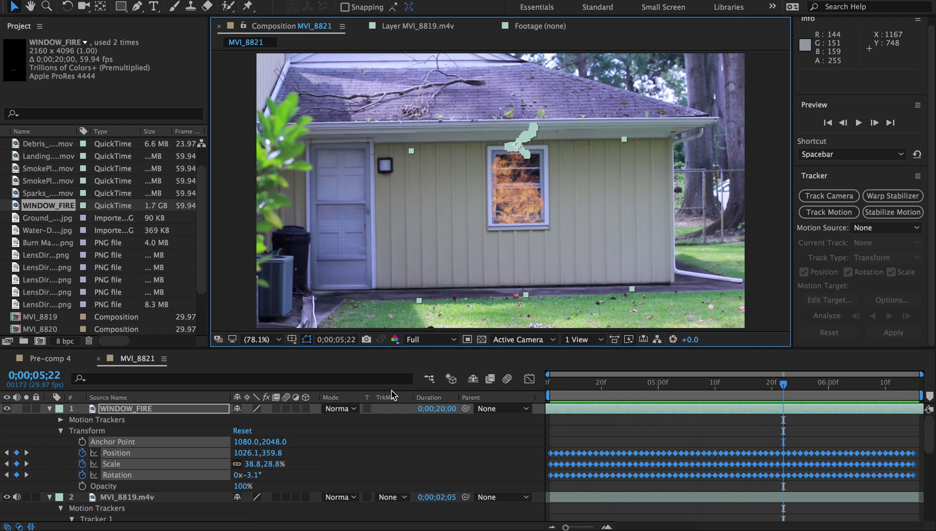
pyautogui.click(604, 442)
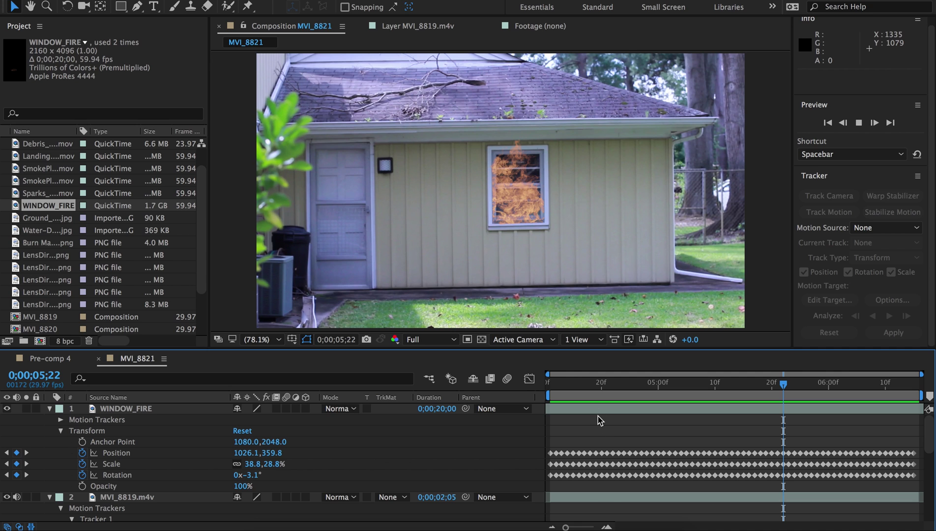
pyautogui.press('space')
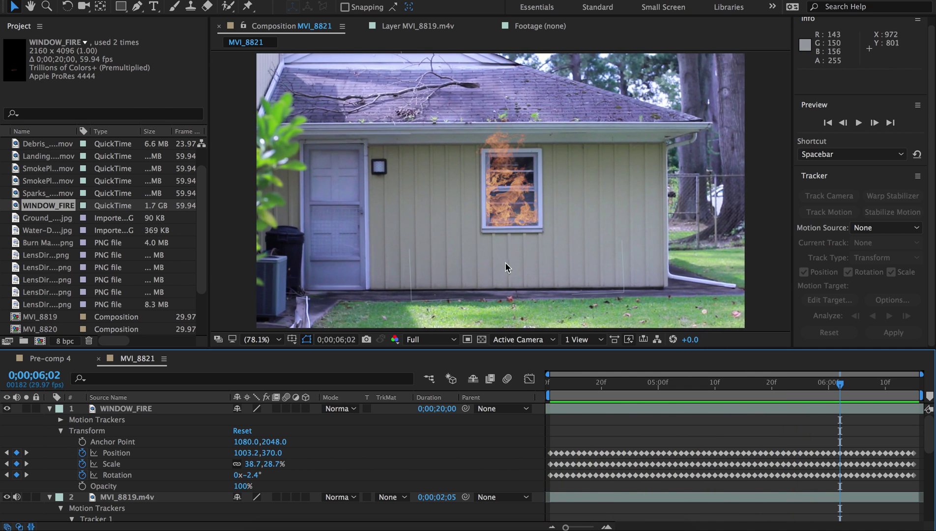
pyautogui.press('space')
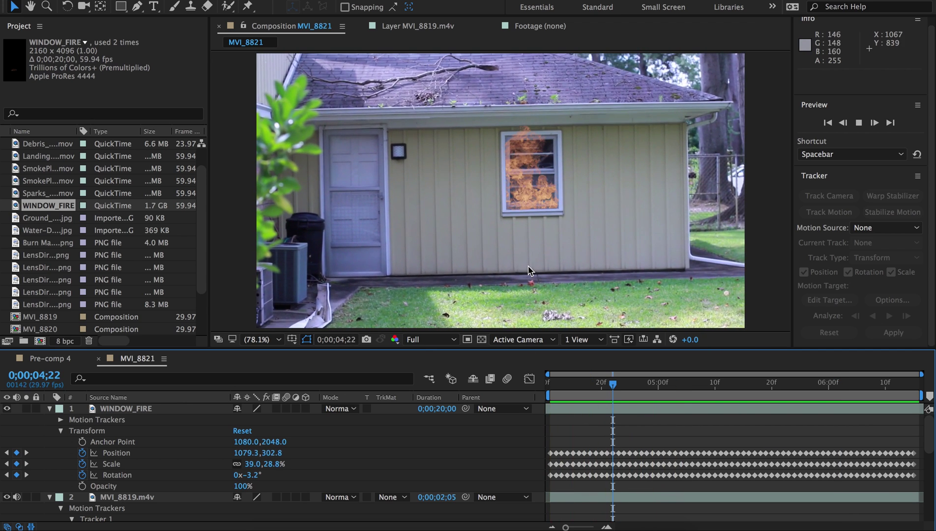
# - Open the Pre-comp 4 composition and view the finished fire composite at 0;00;04;25
pyautogui.click(64, 364)
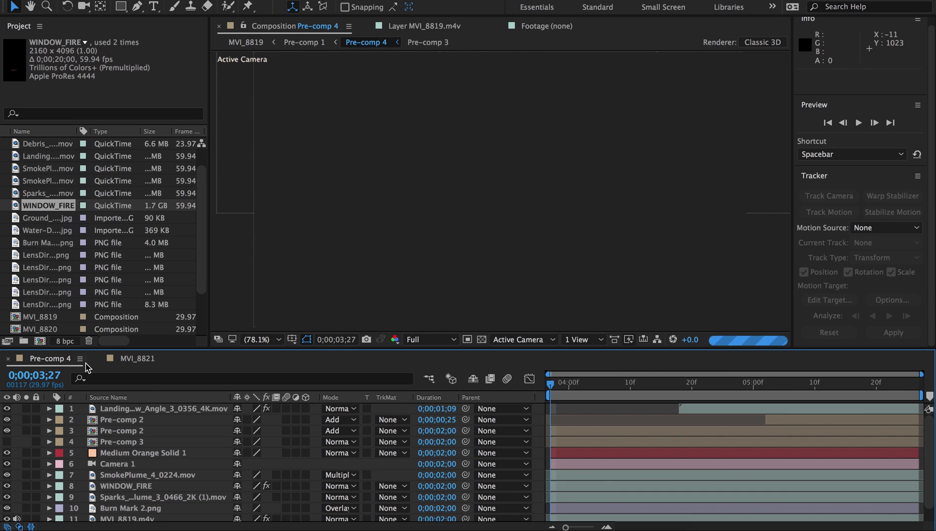
pyautogui.click(722, 392)
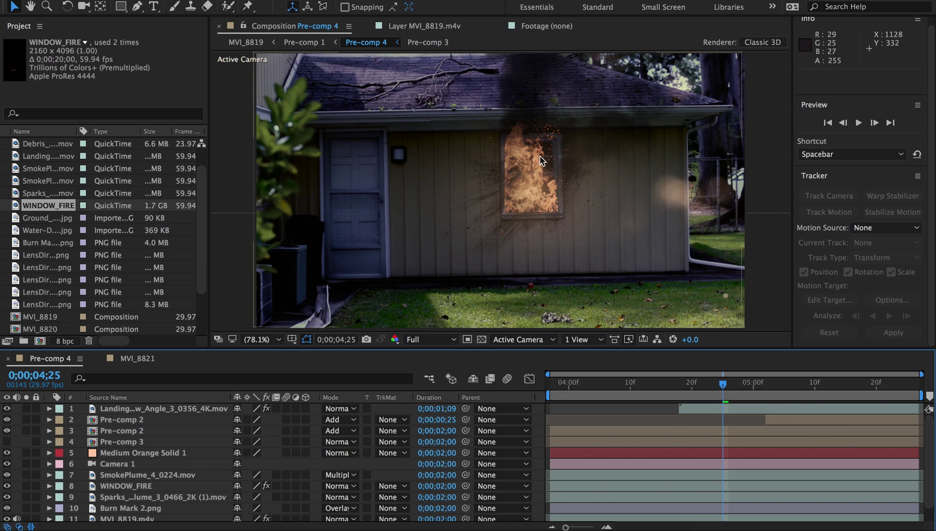
# - Compare MVI_8821 with Pre-comp 4 and examine the Glow settings on Pre-comp 4's WINDOW_FIRE layer
pyautogui.click(136, 358)
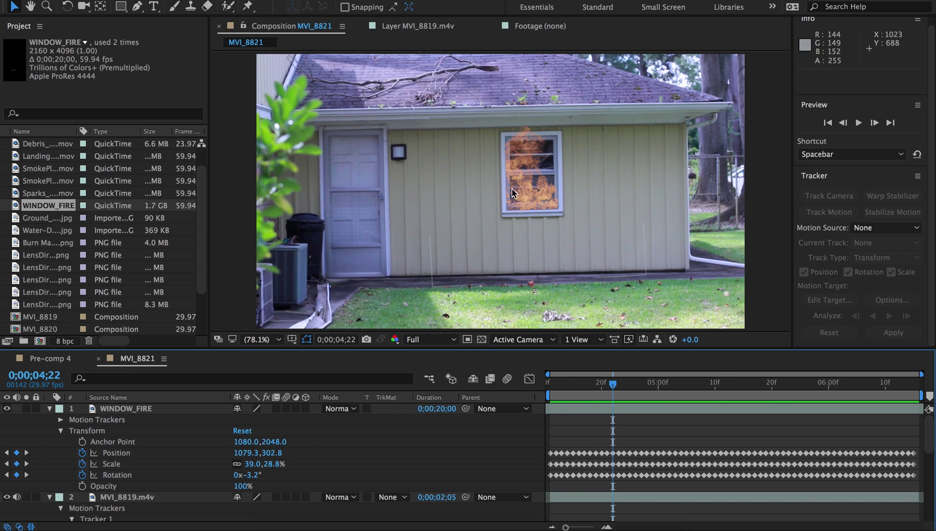
pyautogui.click(52, 359)
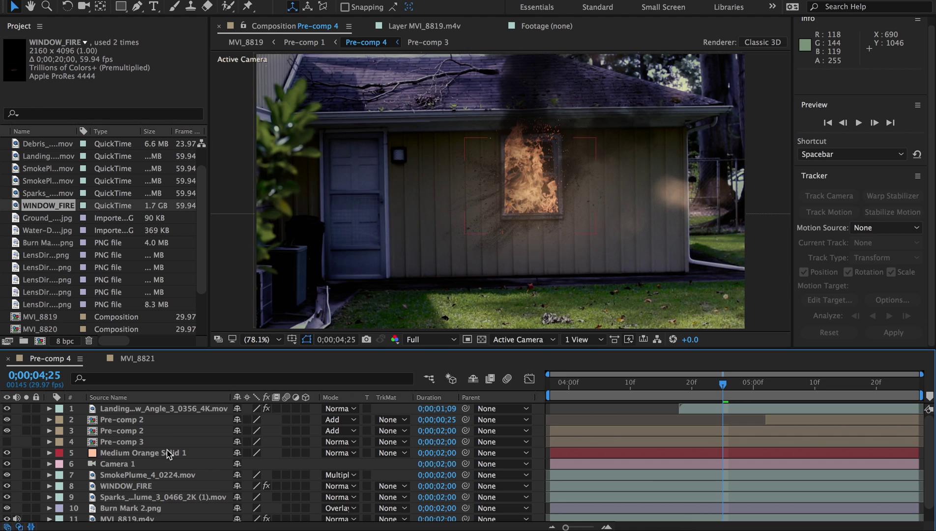
pyautogui.click(162, 486)
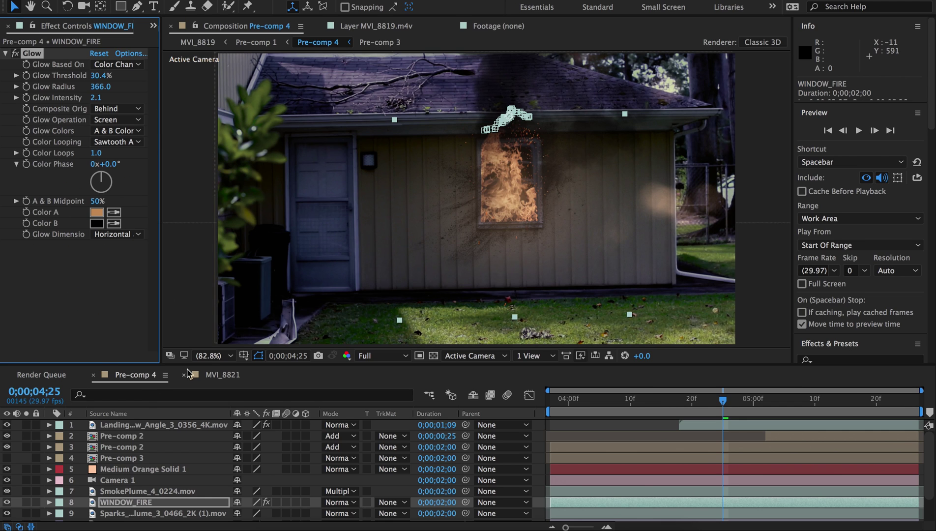
# - Try pasting Pre-comp 4's Glow effect onto the WINDOW_FIRE layer in MVI_8821, and undo the paste
pyautogui.click(213, 375)
pyautogui.click(633, 427)
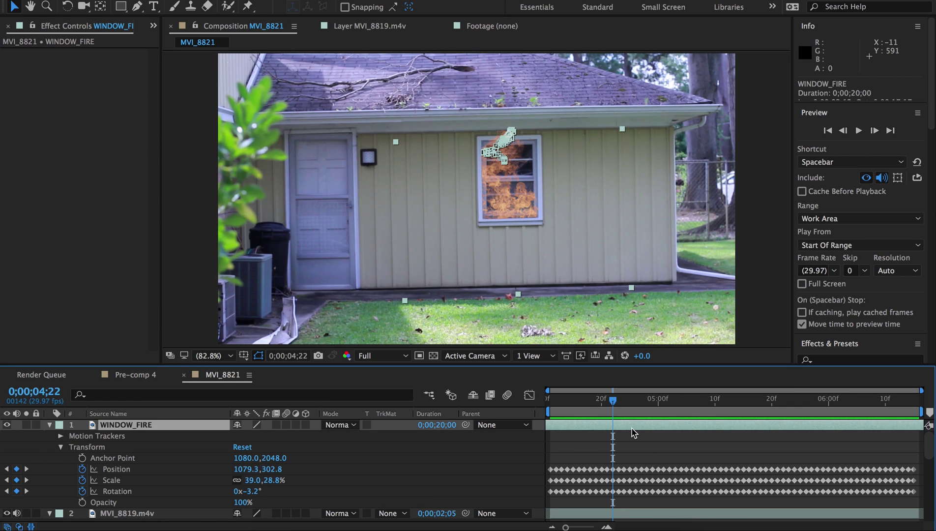
pyautogui.hotkey('ctrl', 'v')
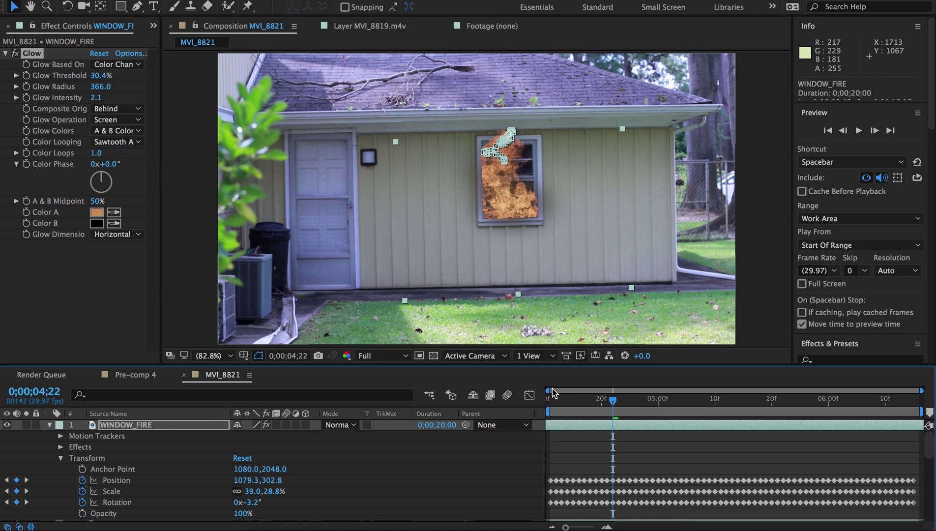
pyautogui.hotkey('ctrl', 'z')
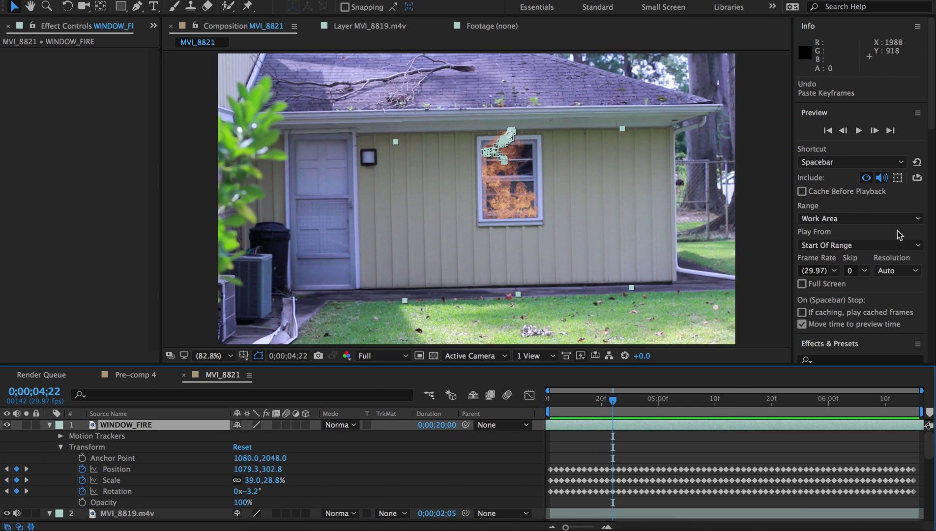
# - Search the effects for "glow" and apply the Stylize Glow effect to the WINDOW_FIRE layer in MVI_8821
pyautogui.moveTo(933, 114); pyautogui.dragTo(933, 199)
pyautogui.click(826, 103)
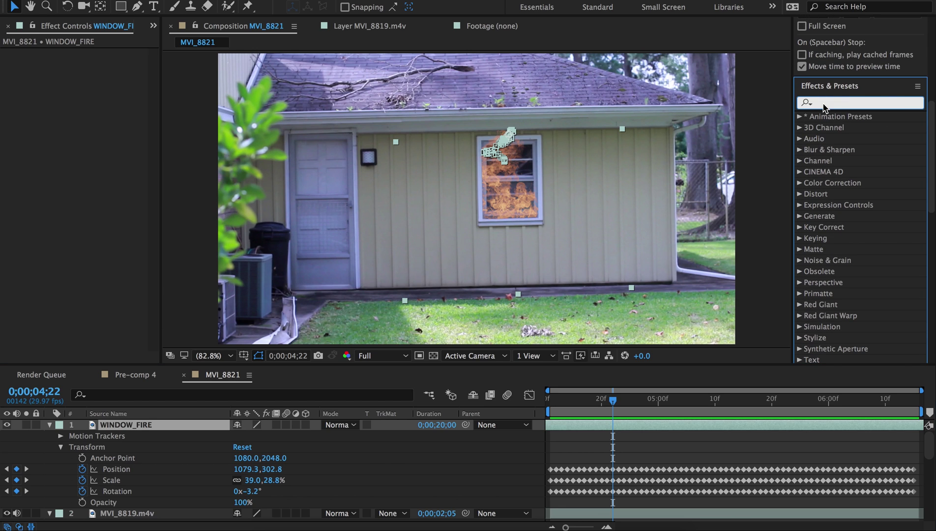
pyautogui.write('glow')
pyautogui.moveTo(847, 206); pyautogui.dragTo(658, 423)
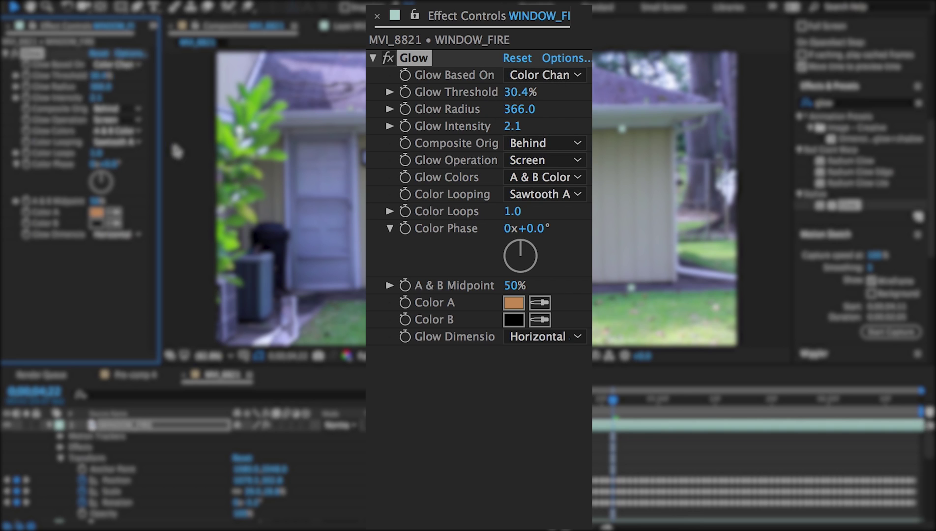
# - Review WINDOW_FIRE's Glow settings, keeping A & B Colors, Composite Original Behind and the orange Color A
pyautogui.click(55, 293)
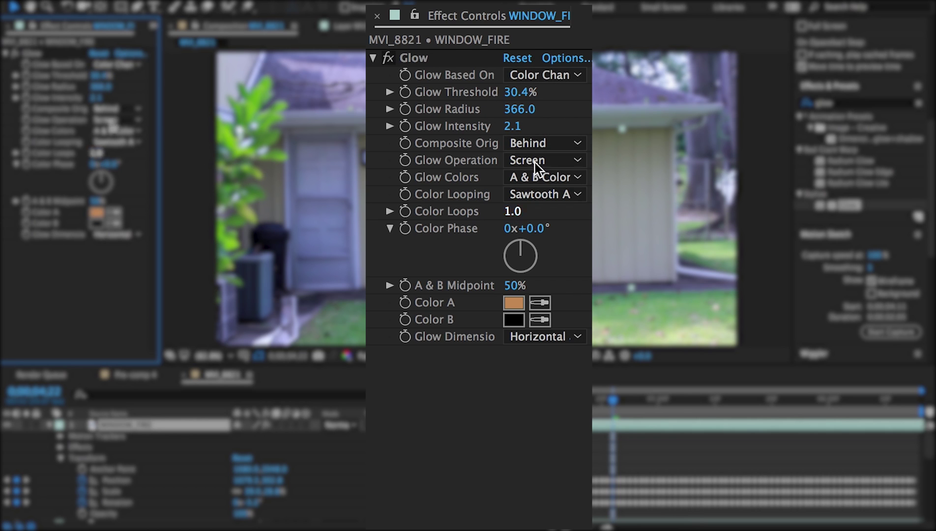
pyautogui.click(537, 79)
pyautogui.click(551, 113)
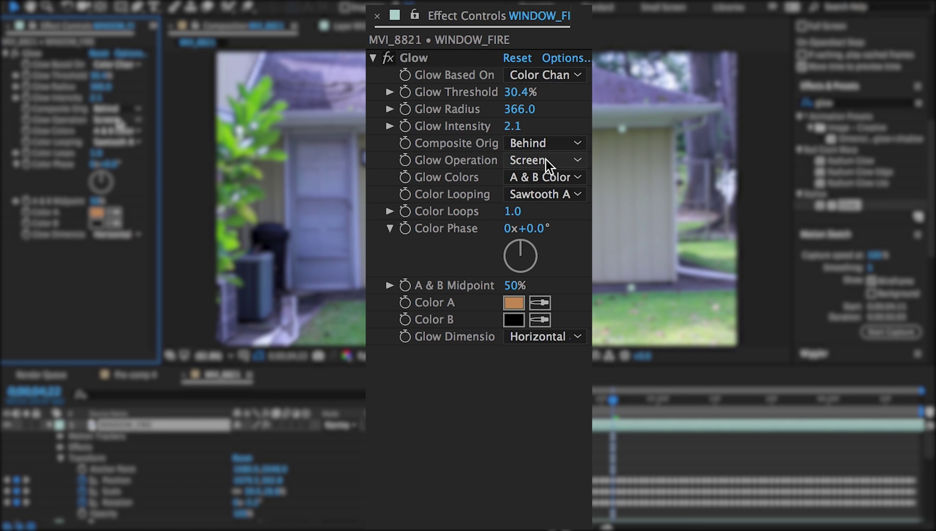
pyautogui.click(546, 172)
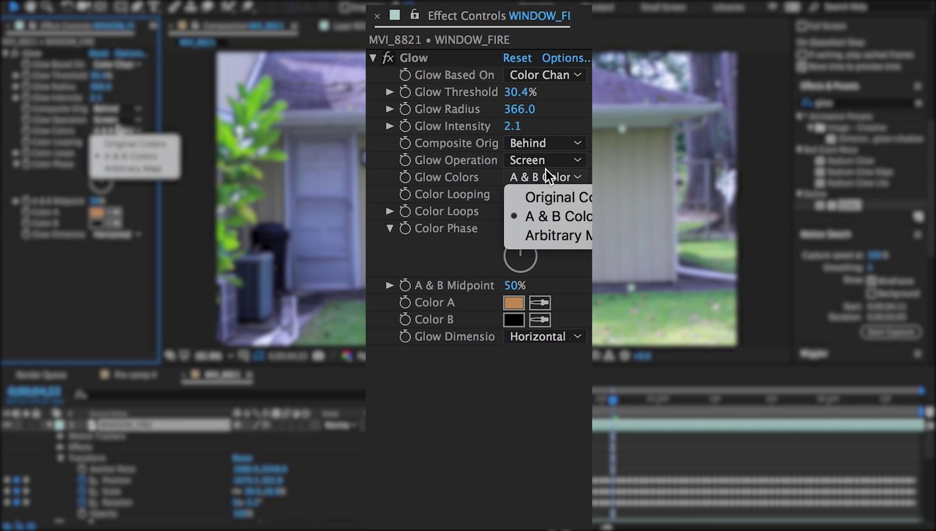
pyautogui.click(533, 355)
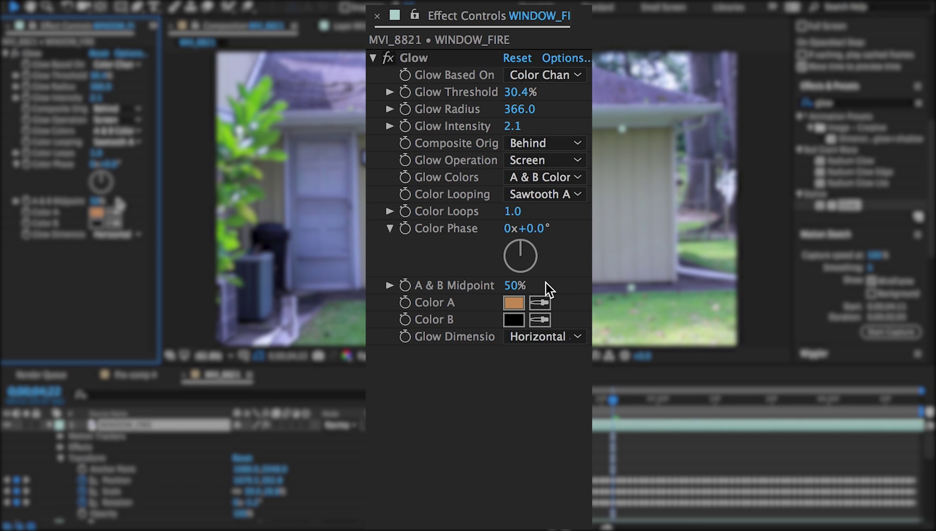
pyautogui.click(549, 144)
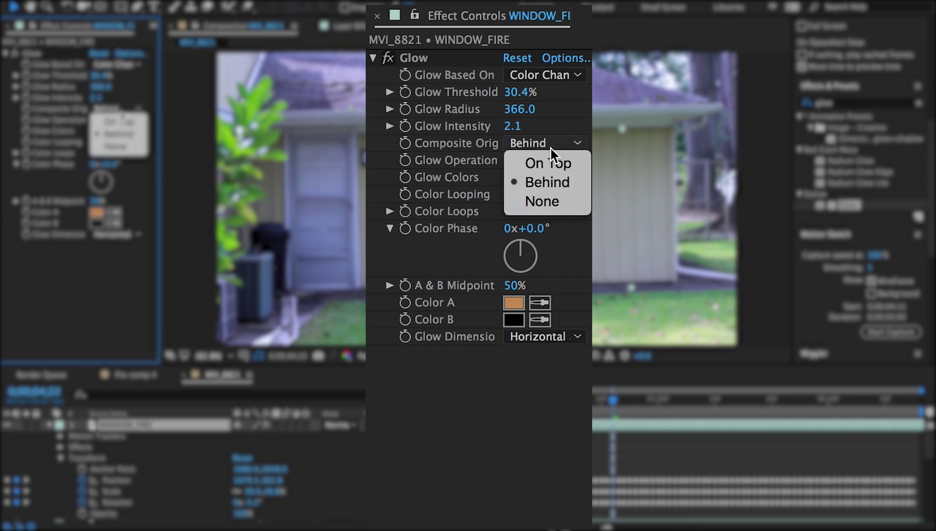
pyautogui.click(555, 183)
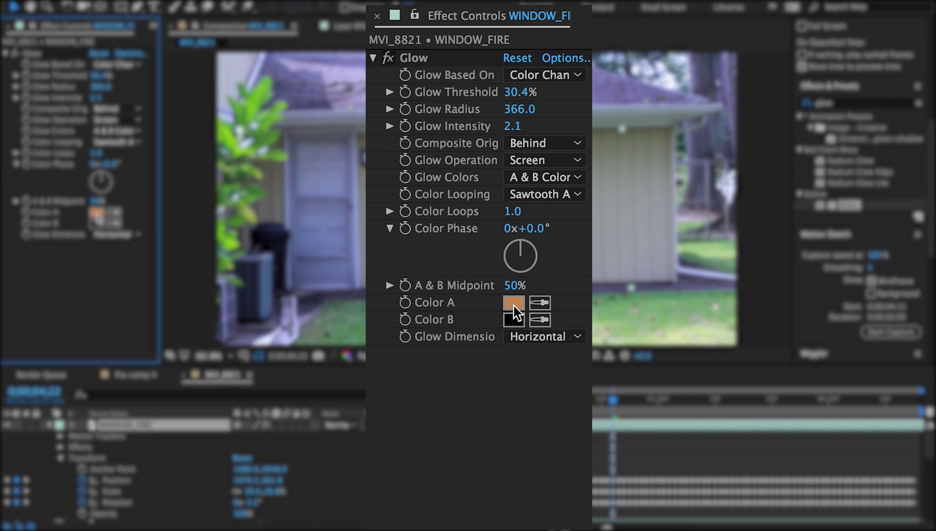
pyautogui.click(515, 304)
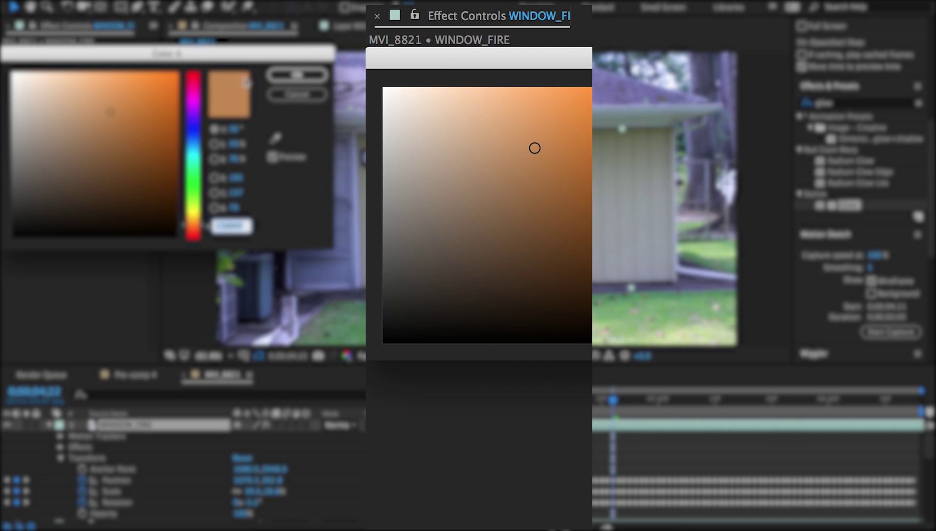
pyautogui.click(301, 76)
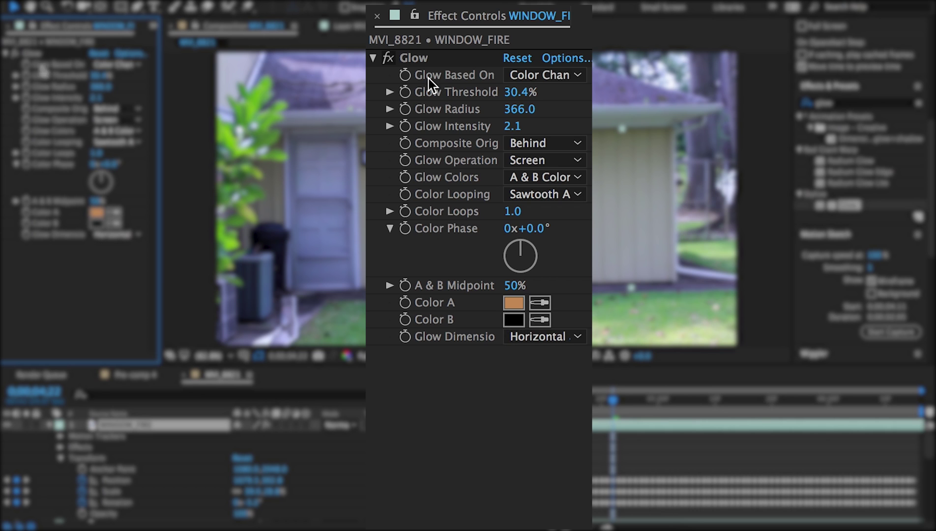
pyautogui.click(6, 53)
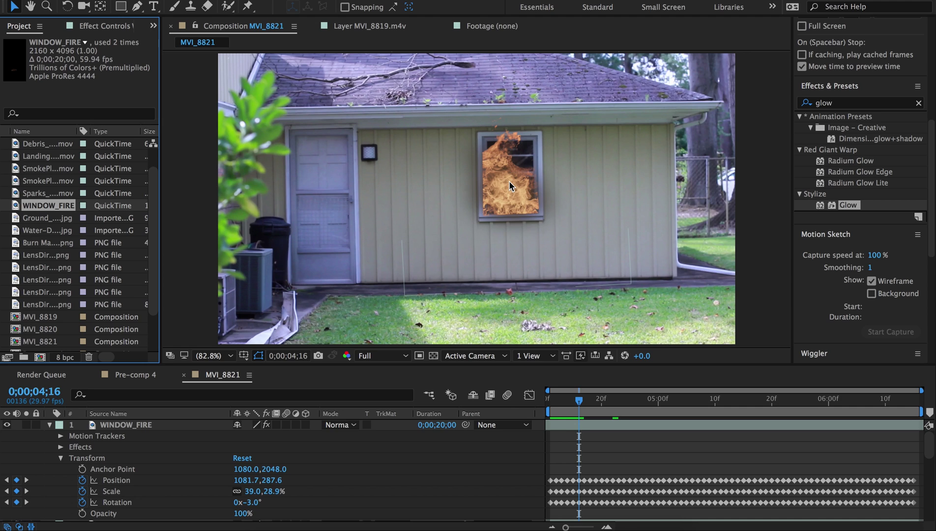
# - Add the Sparks_High_Volume clip to MVI_8821 between WINDOW_FIRE and the house footage, and scale it to 63%
pyautogui.click(54, 194)
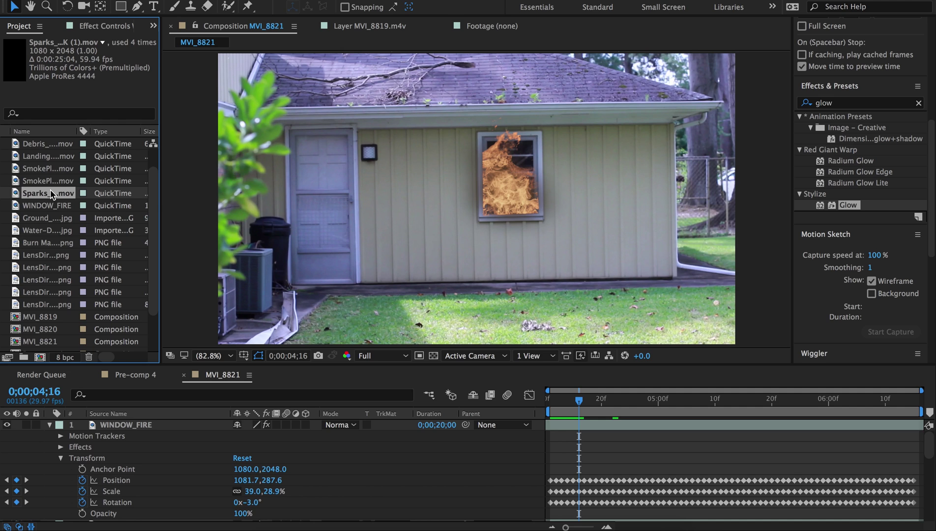
pyautogui.moveTo(105, 410); pyautogui.dragTo(69, 470)
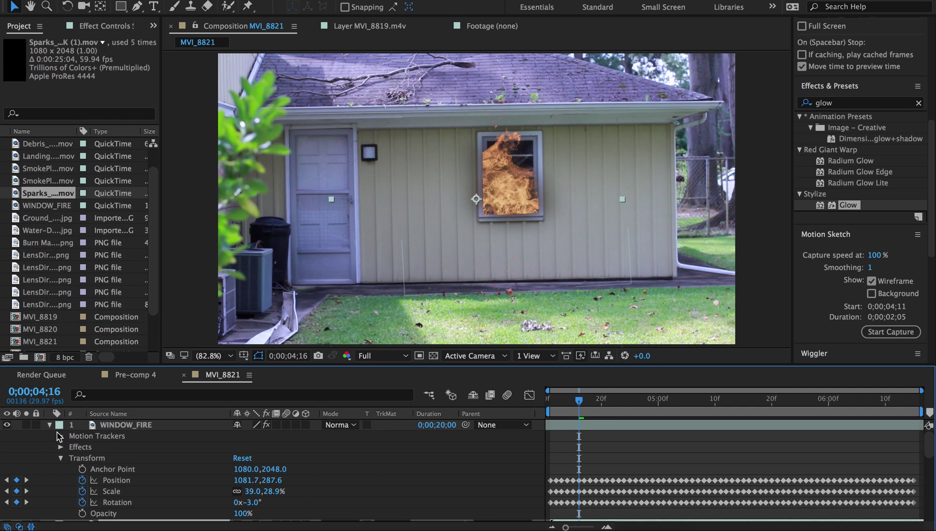
pyautogui.click(50, 426)
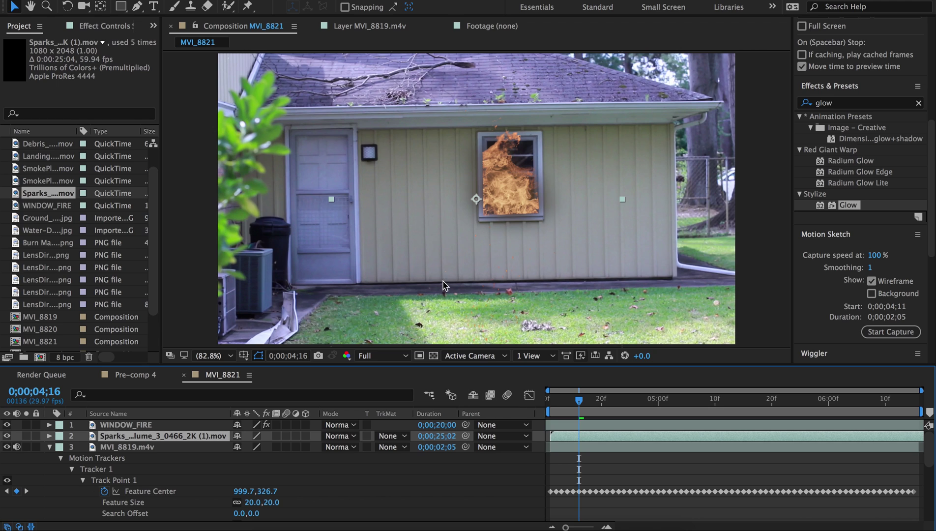
pyautogui.press('s')
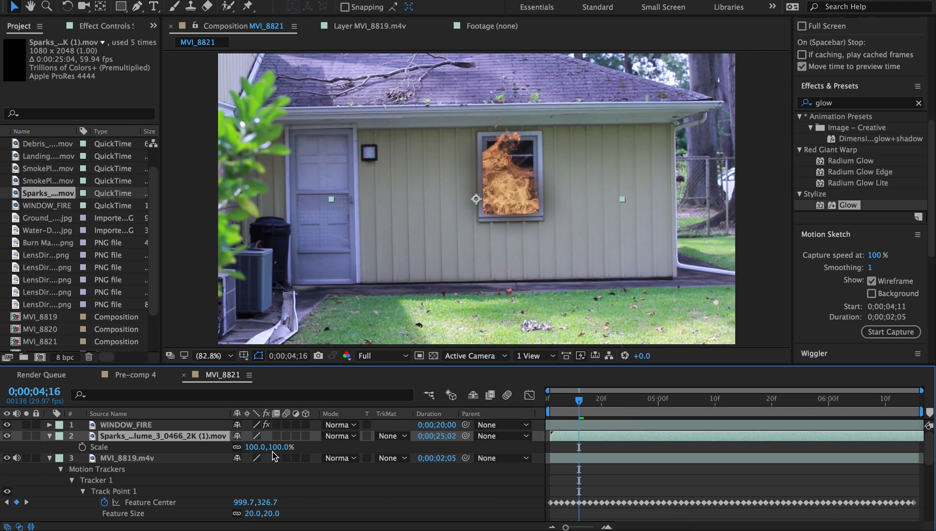
pyautogui.moveTo(271, 447); pyautogui.dragTo(251, 445)
pyautogui.click(49, 436)
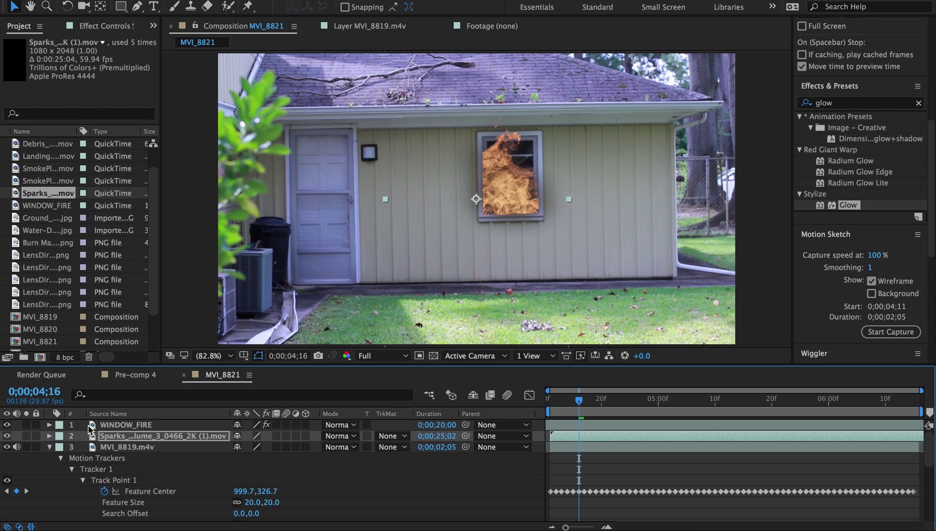
# - Set the Sparks layer's scale to 83% and position it so the sparks rise from the burning window
pyautogui.moveTo(513, 276); pyautogui.dragTo(553, 124)
pyautogui.press('s')
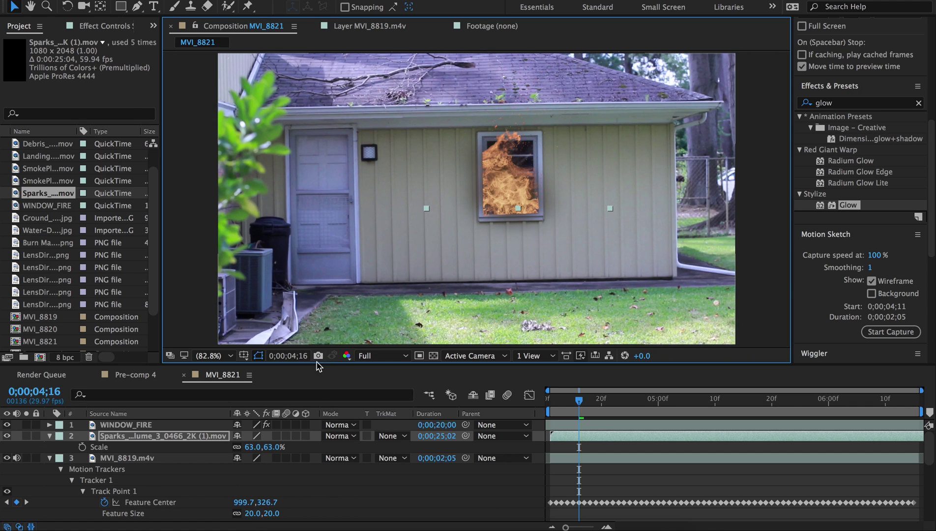
pyautogui.moveTo(269, 446); pyautogui.dragTo(283, 446)
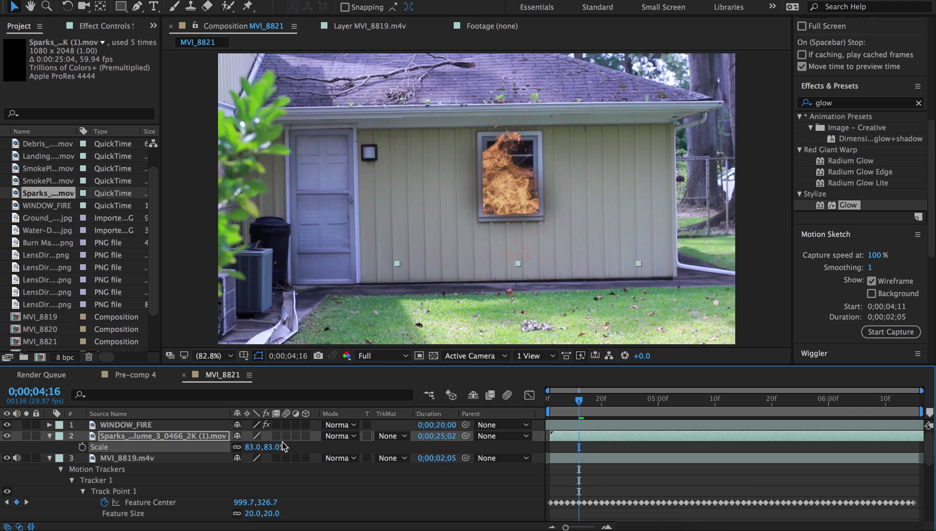
pyautogui.moveTo(577, 199); pyautogui.dragTo(559, 151)
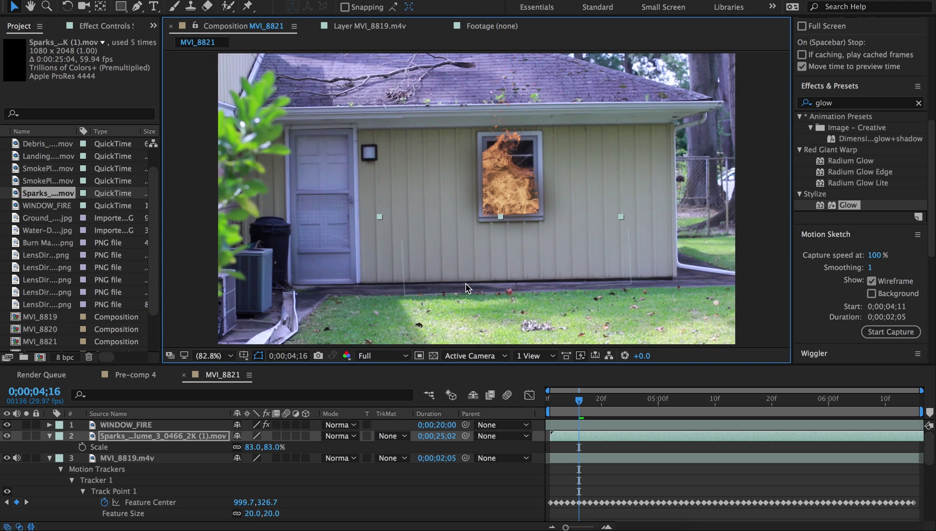
# - Give the Sparks layer the same Glow effect as WINDOW_FIRE, check its settings and nudge the layer slightly up and right
pyautogui.click(48, 437)
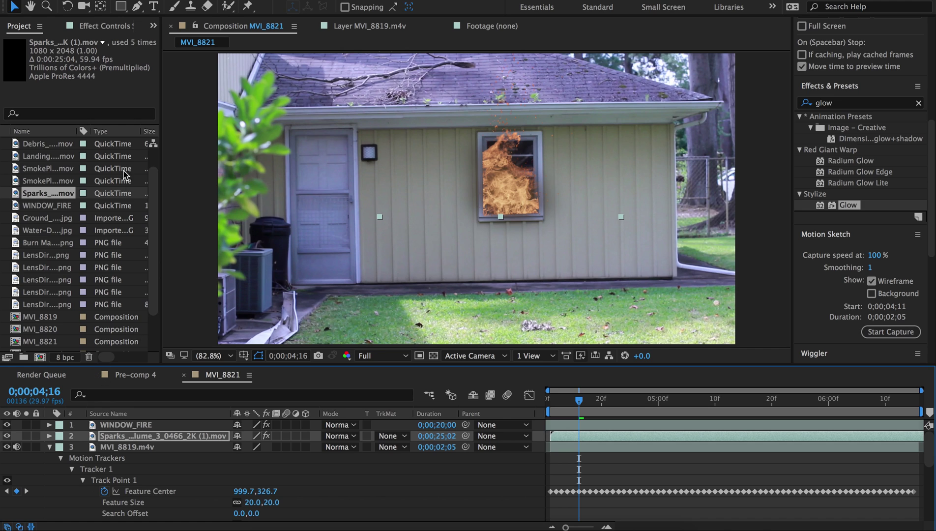
pyautogui.click(109, 26)
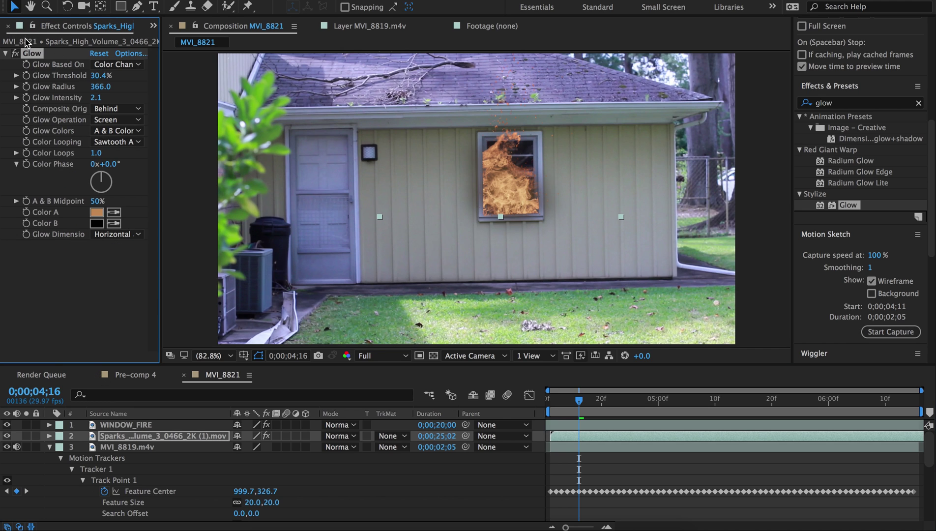
pyautogui.click(154, 27)
pyautogui.click(221, 61)
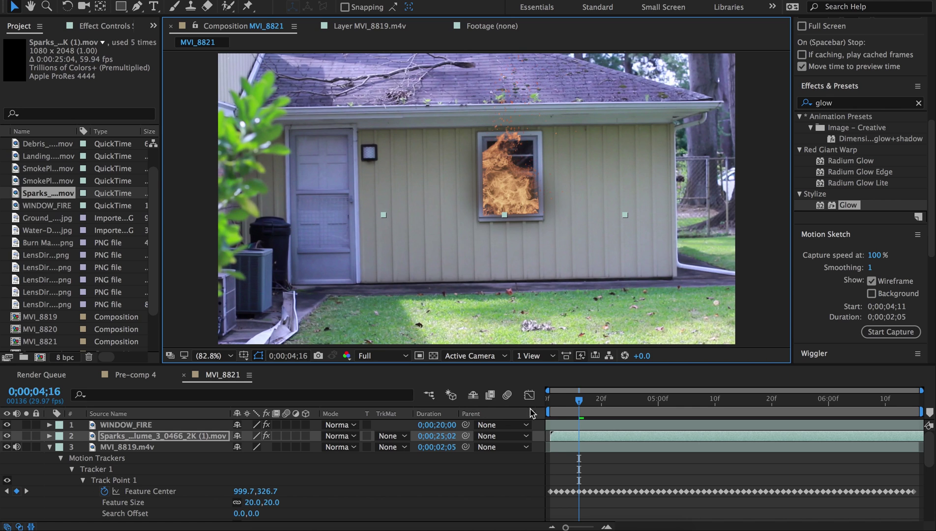
# - Copy all WINDOW_FIRE position, scale and rotation keyframes to the Sparks layer, starting at 0;00;04;11
pyautogui.moveTo(571, 409); pyautogui.dragTo(551, 410)
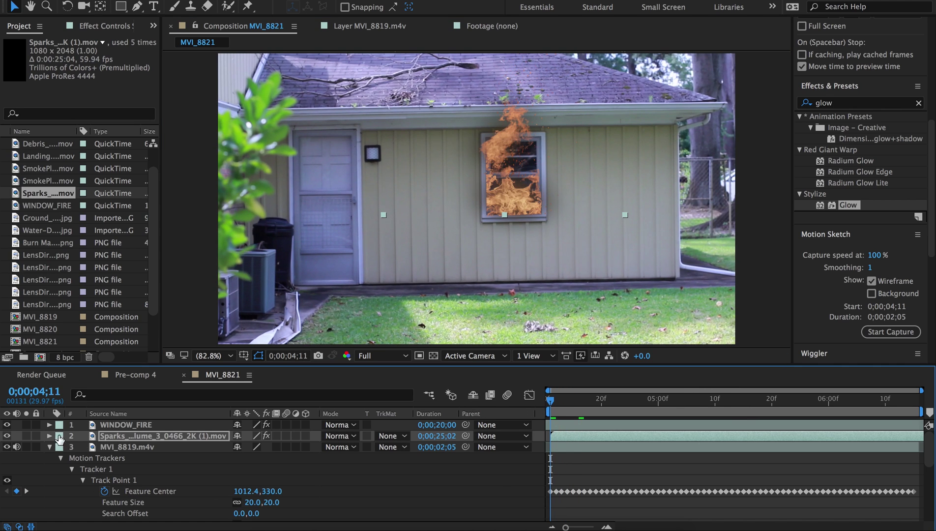
pyautogui.click(50, 426)
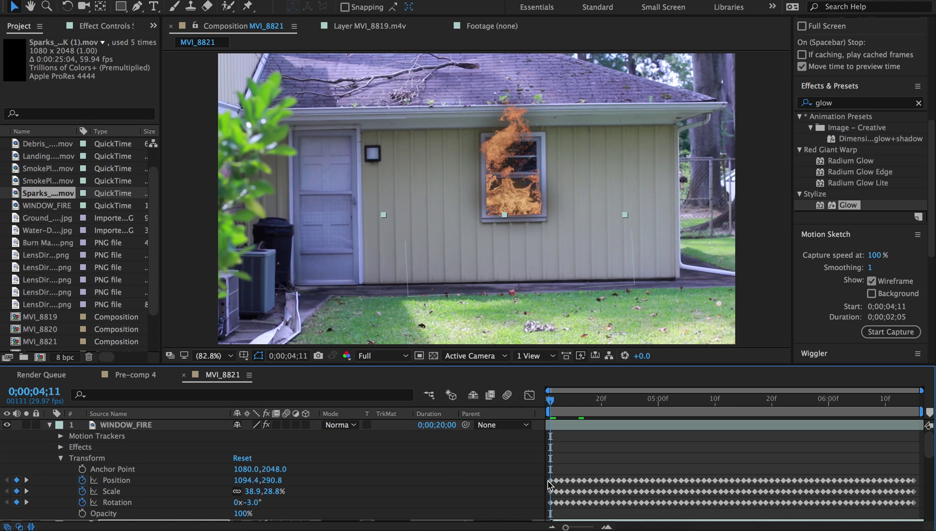
pyautogui.moveTo(548, 479); pyautogui.dragTo(926, 510)
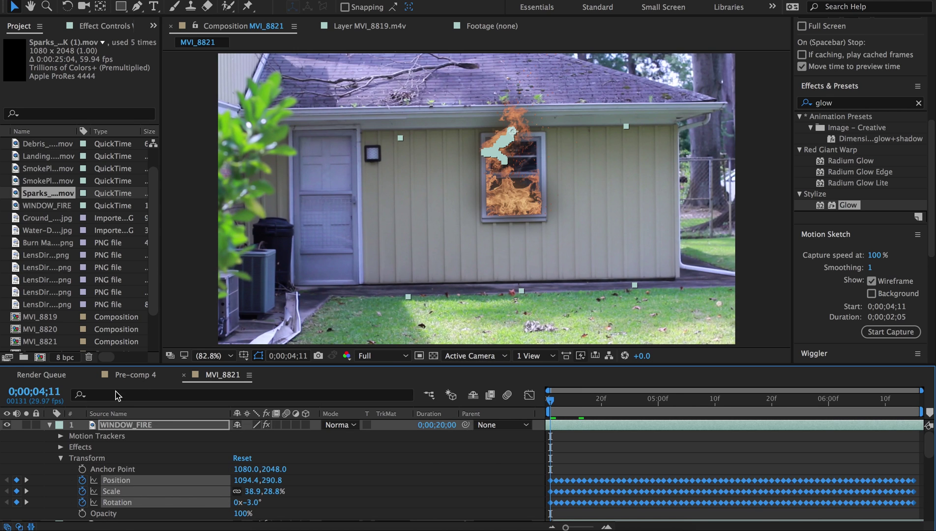
pyautogui.click(48, 425)
pyautogui.click(212, 436)
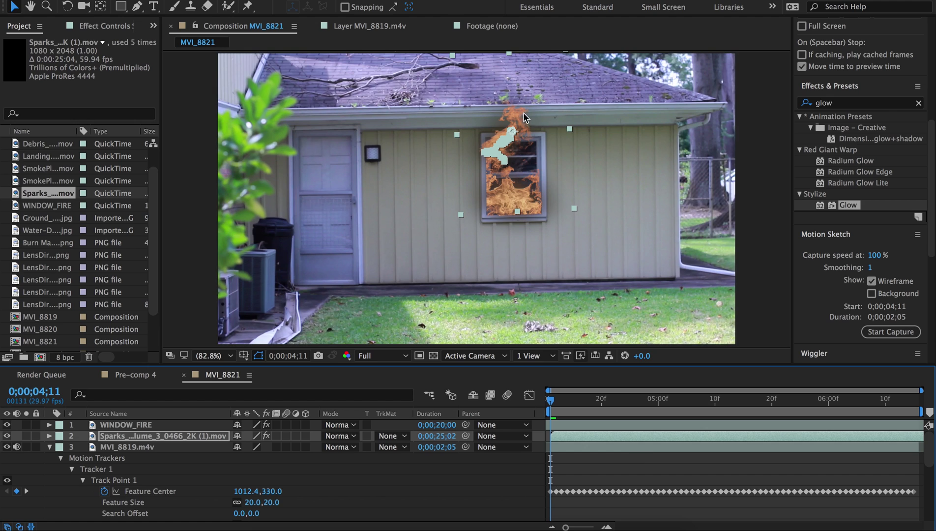
# - Shift the Sparks layer's whole motion path slightly down and left, and play the composition to check its tracking
pyautogui.moveTo(502, 157)
pyautogui.mouseDown()
pyautogui.moveTo(551, 162)
pyautogui.moveTo(498, 162)
pyautogui.mouseUp()
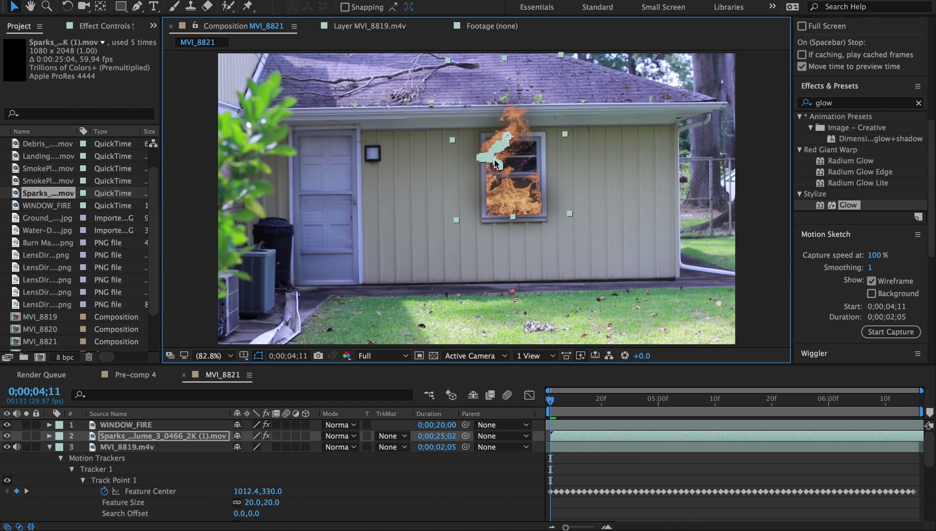
pyautogui.click(641, 421)
pyautogui.press('space')
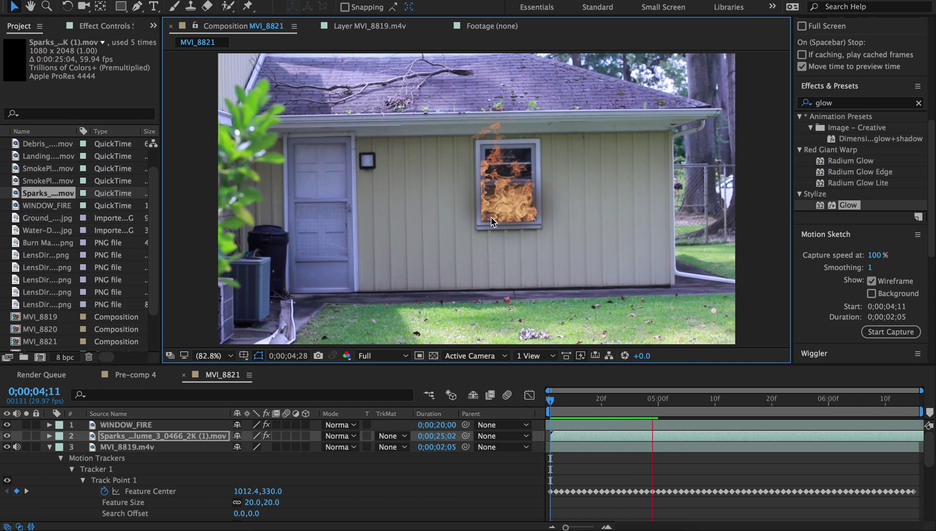
pyautogui.press('space')
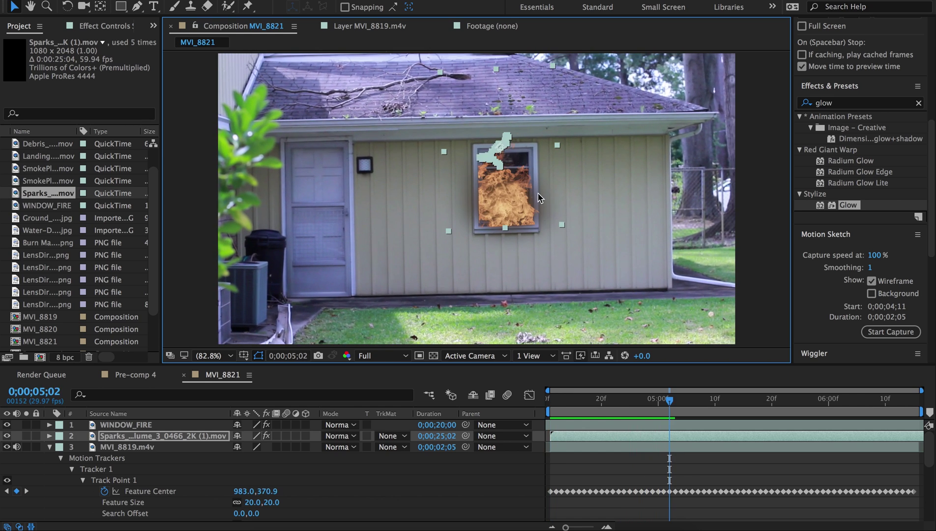
# - Enlarge all Sparks scale keyframes together, to 71.3, 52.8% at 0;00;05;02, and shift the whole motion path up so the layer's base meets the windowsill
pyautogui.click(50, 436)
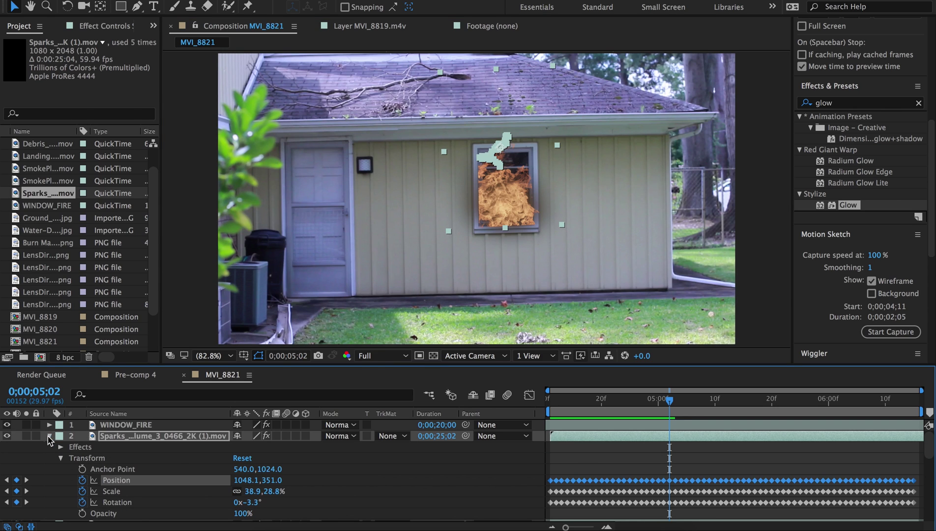
pyautogui.moveTo(545, 483); pyautogui.dragTo(933, 506)
pyautogui.moveTo(265, 490); pyautogui.dragTo(276, 491)
pyautogui.moveTo(541, 481); pyautogui.dragTo(917, 495)
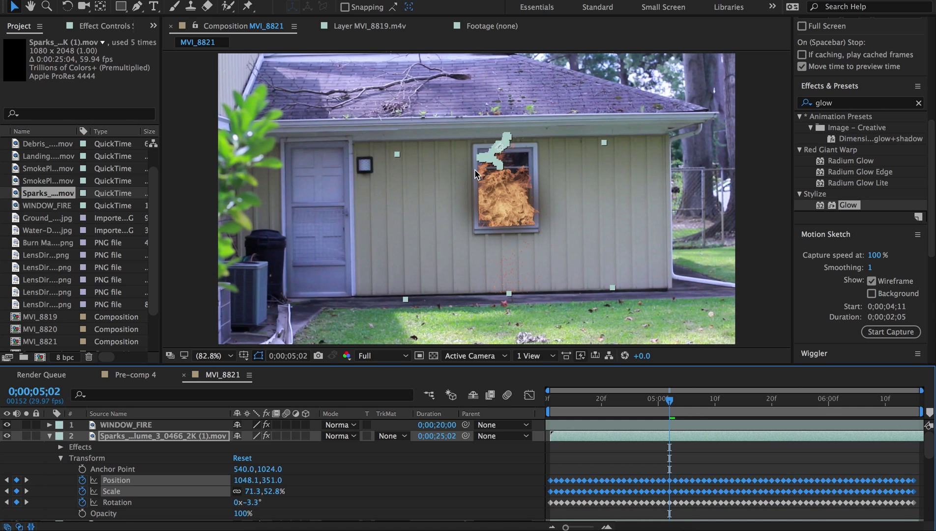
pyautogui.moveTo(490, 154); pyautogui.dragTo(482, 89)
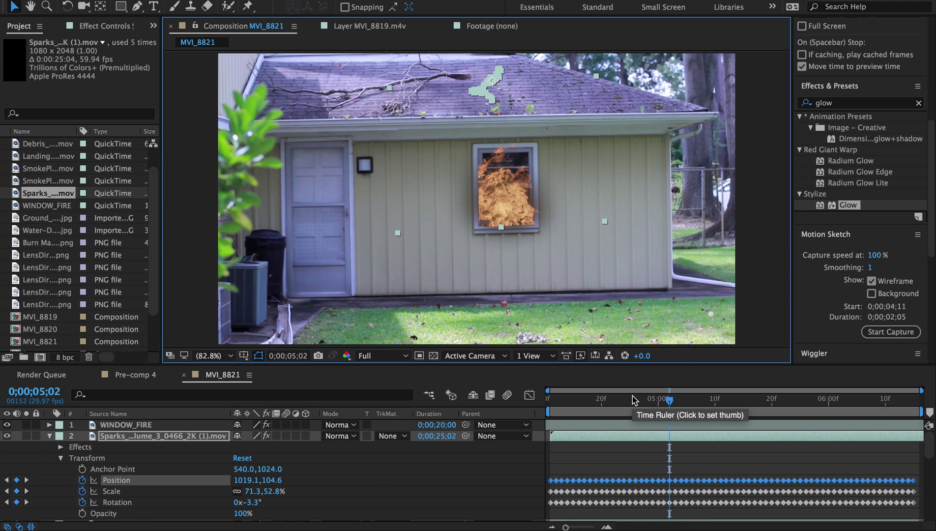
# - Collapse the Sparks and MVI_8819.m4v layers, play the composition from its start and compare it with Pre-comp 4
pyautogui.press('Home')
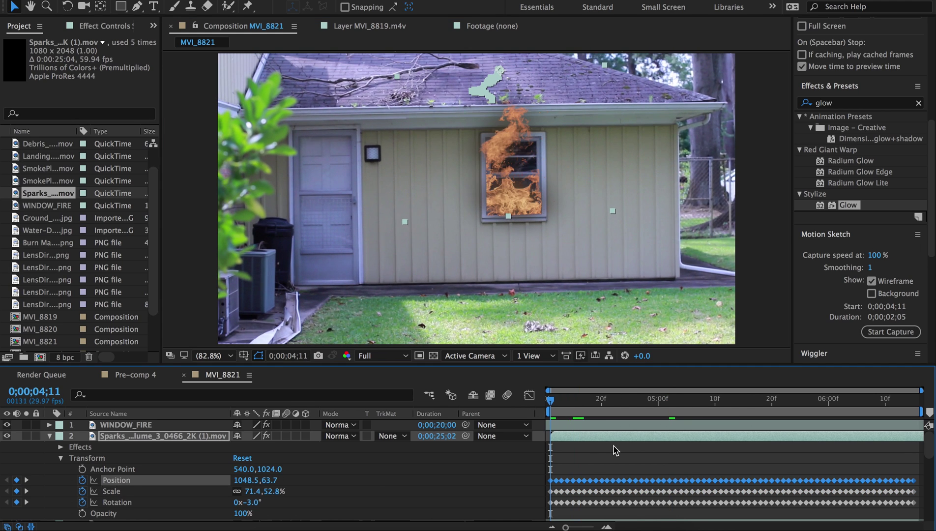
pyautogui.click(617, 450)
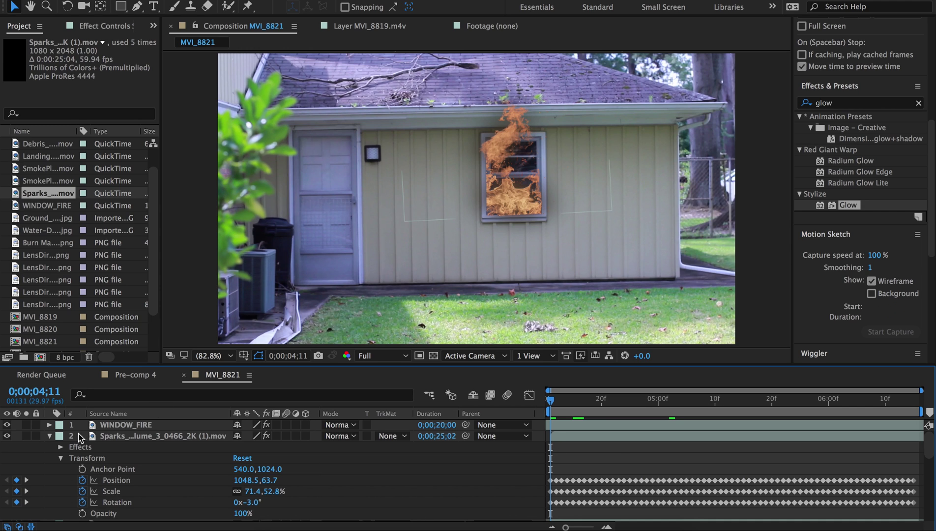
pyautogui.click(49, 436)
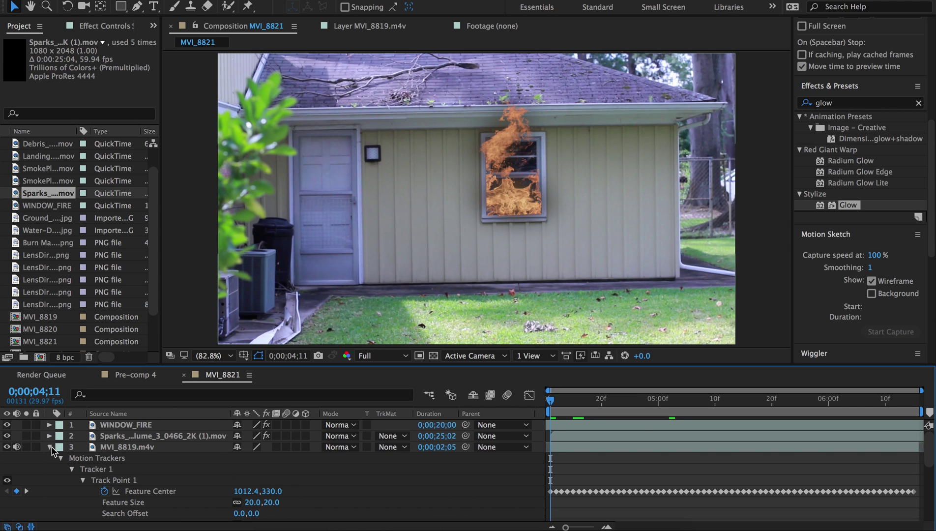
pyautogui.click(49, 447)
pyautogui.press('space')
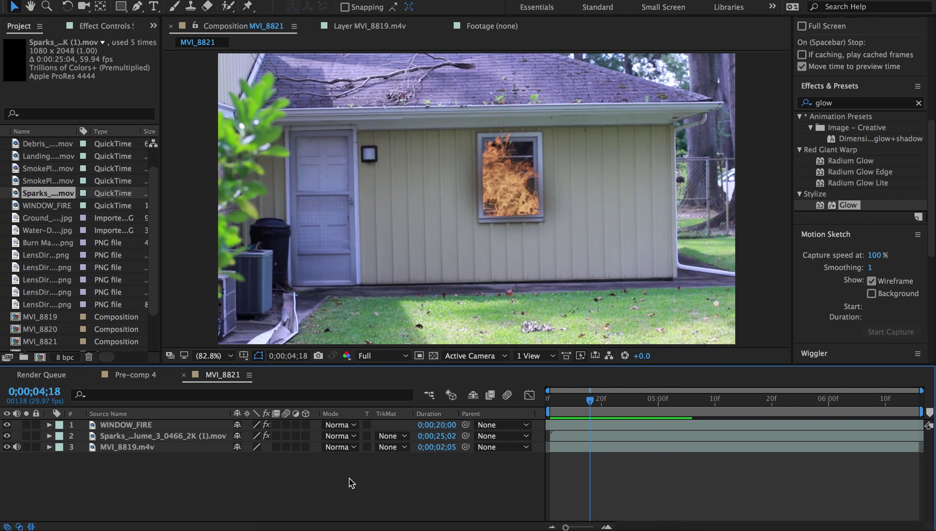
pyautogui.click(136, 374)
pyautogui.click(202, 375)
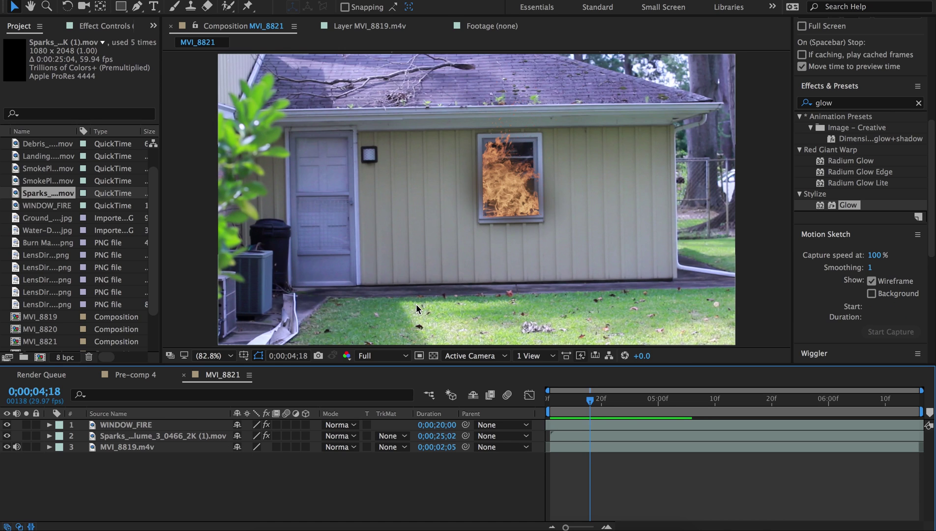
# - Add Burn Mark 2.png above WINDOW_FIRE, scale it to 34% and place it over the burning window
pyautogui.click(48, 242)
pyautogui.moveTo(45, 246); pyautogui.dragTo(128, 424)
pyautogui.moveTo(521, 244)
pyautogui.mouseDown()
pyautogui.moveTo(593, 162)
pyautogui.moveTo(432, 197)
pyautogui.moveTo(486, 256)
pyautogui.mouseUp()
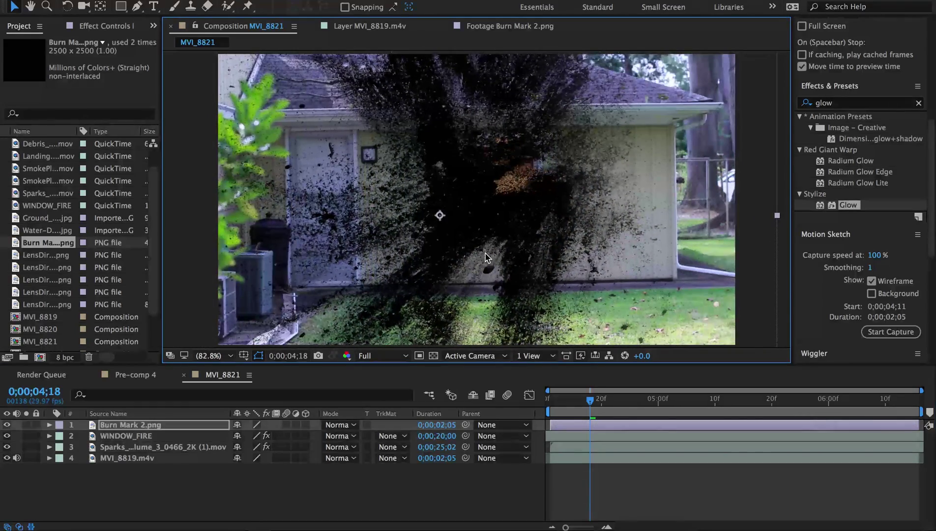
pyautogui.press('s')
pyautogui.moveTo(276, 435); pyautogui.dragTo(237, 436)
pyautogui.moveTo(444, 232); pyautogui.dragTo(507, 201)
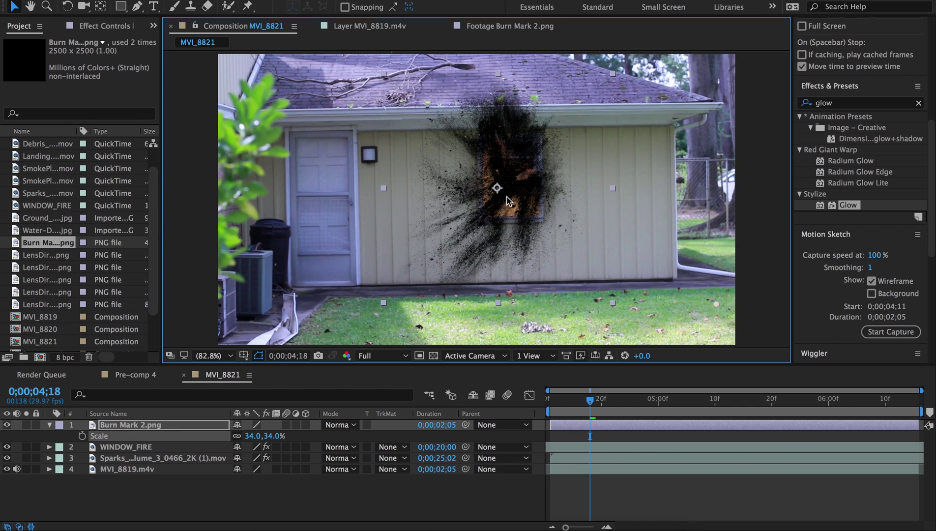
# - Reduce the burn mark's scale to 29% and nudge it so the soot spreads around the window frame
pyautogui.moveTo(282, 438); pyautogui.dragTo(274, 437)
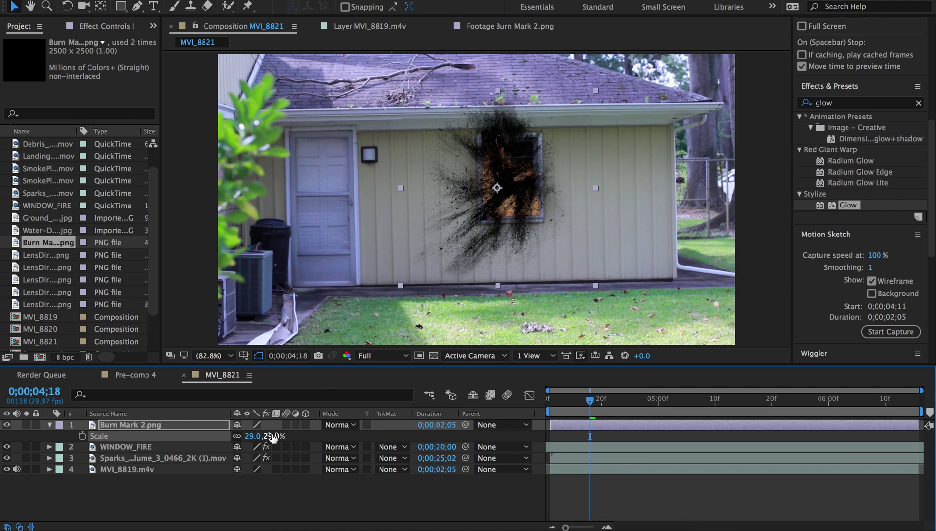
pyautogui.moveTo(485, 164); pyautogui.dragTo(487, 163)
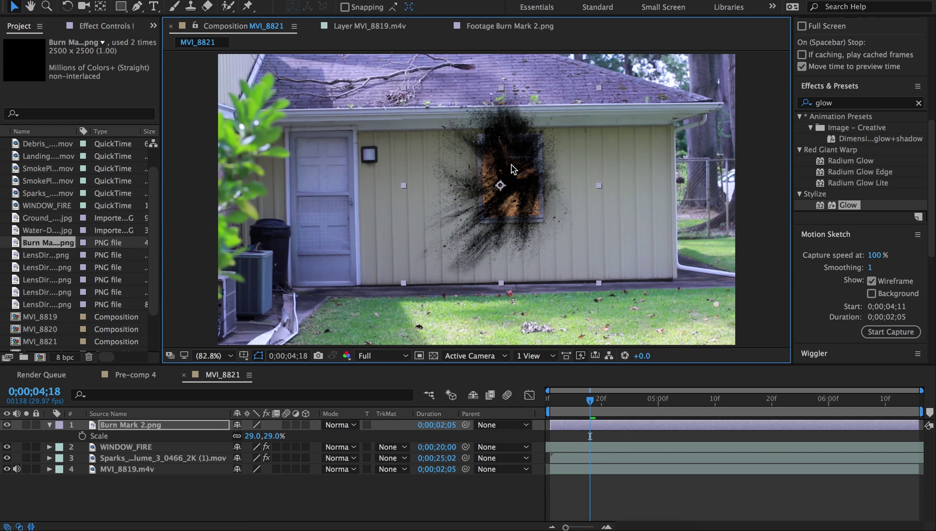
pyautogui.moveTo(506, 196)
pyautogui.mouseDown()
pyautogui.moveTo(552, 173)
pyautogui.moveTo(490, 217)
pyautogui.moveTo(502, 192)
pyautogui.mouseUp()
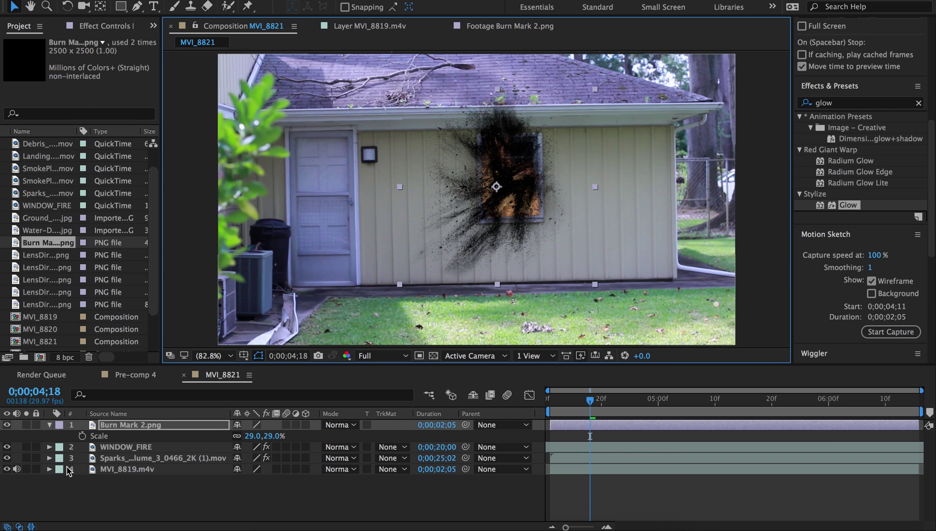
# - Hide Burn Mark 2.png and draw a closed four-point Pen mask on it around the window opening
pyautogui.press('.')
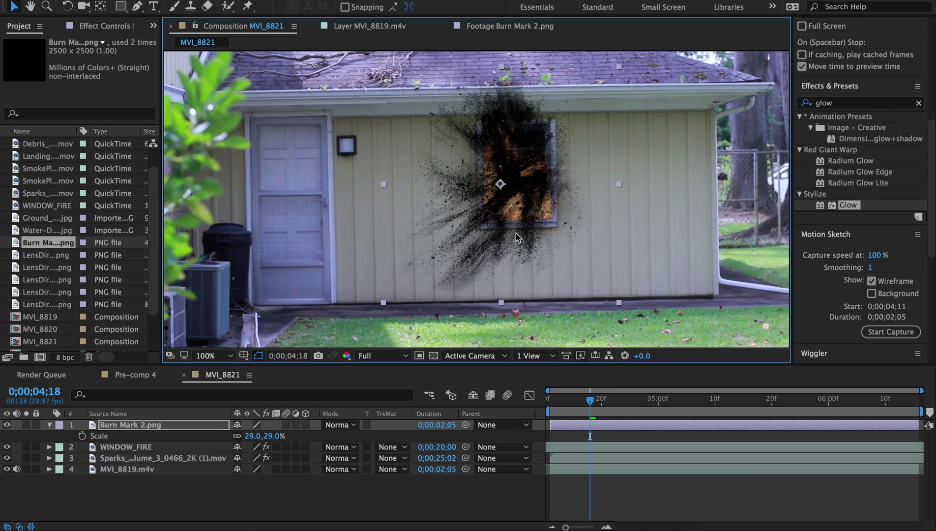
pyautogui.press('.')
pyautogui.click(30, 6)
pyautogui.moveTo(356, 136); pyautogui.dragTo(290, 194)
pyautogui.click(12, 6)
pyautogui.click(6, 425)
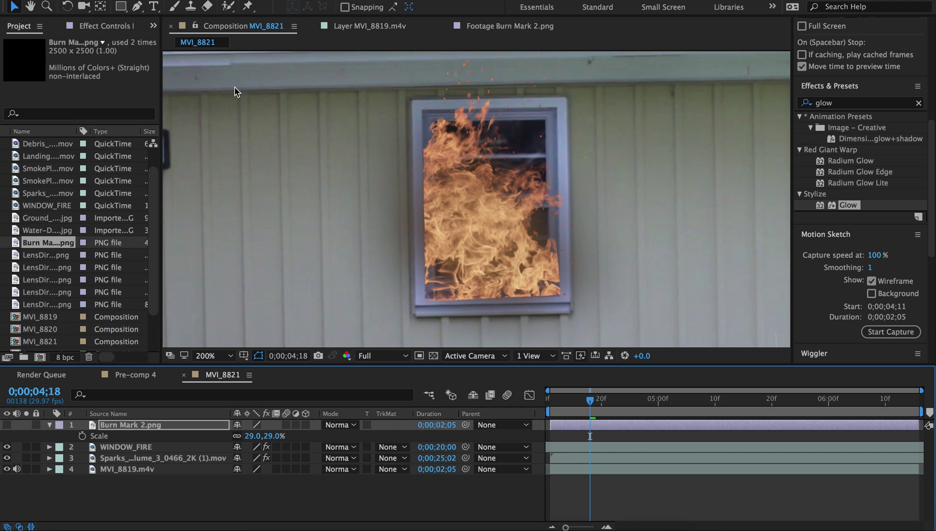
pyautogui.click(121, 6)
pyautogui.press('g')
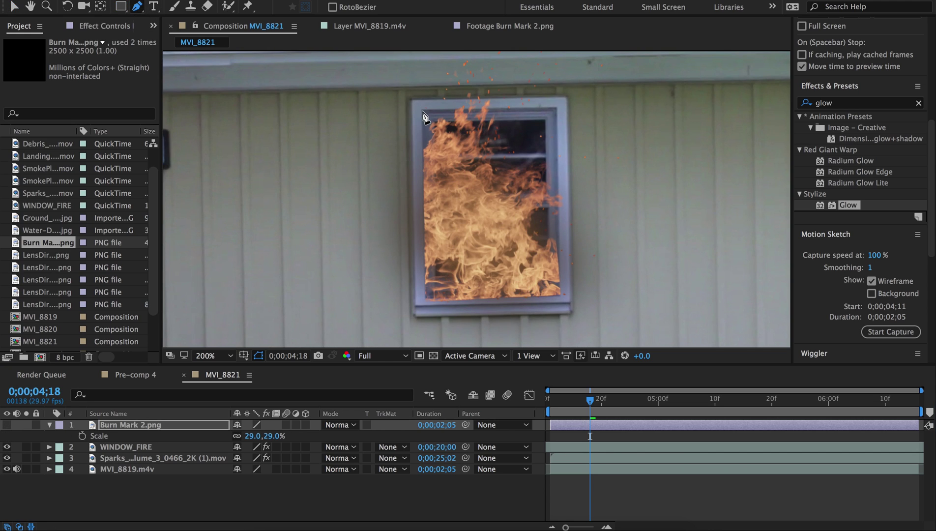
pyautogui.click(423, 111)
pyautogui.click(556, 109)
pyautogui.click(560, 295)
pyautogui.click(425, 299)
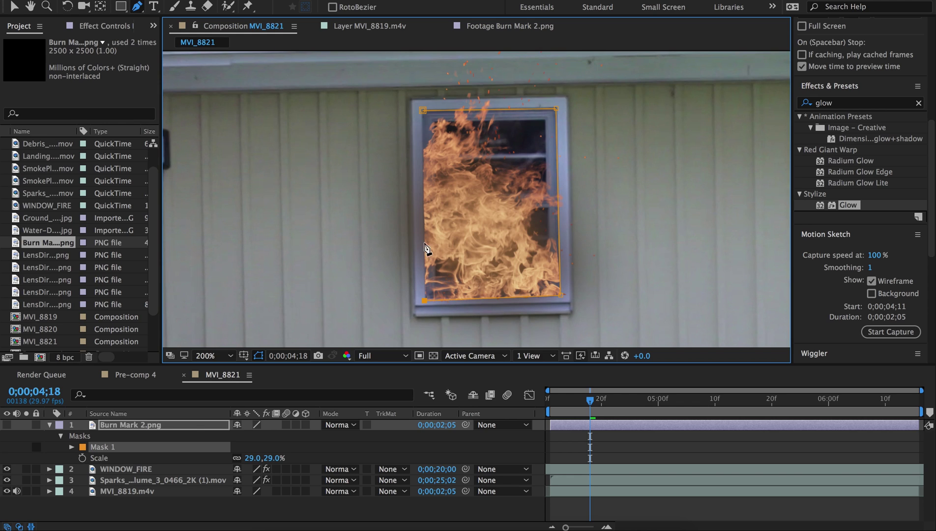
pyautogui.click(423, 110)
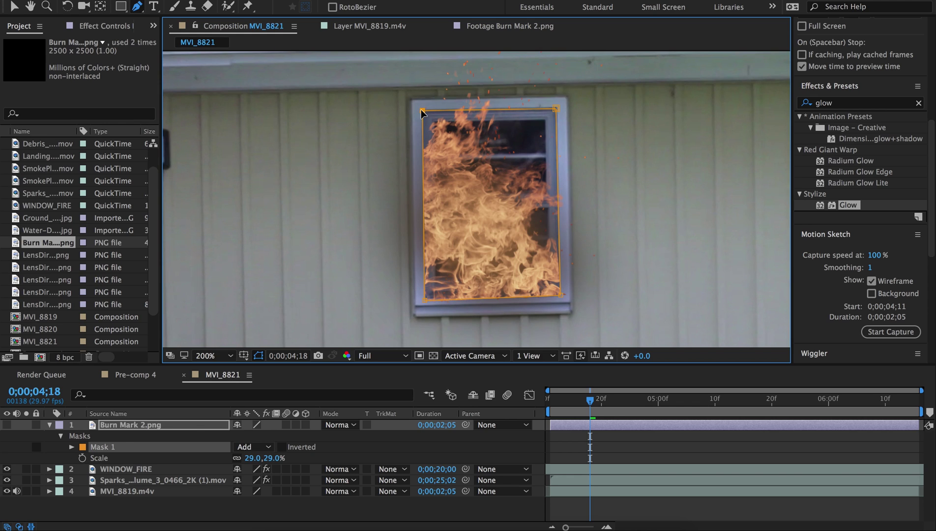
# - Show the burn mark layer again and set its Mask 1 mode to Subtract
pyautogui.click(7, 425)
pyautogui.click(13, 7)
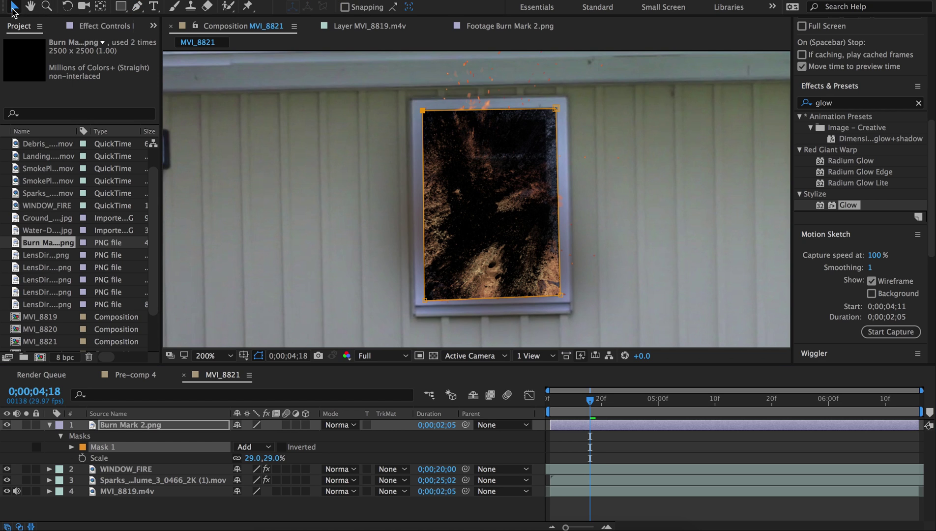
pyautogui.click(254, 446)
pyautogui.click(260, 474)
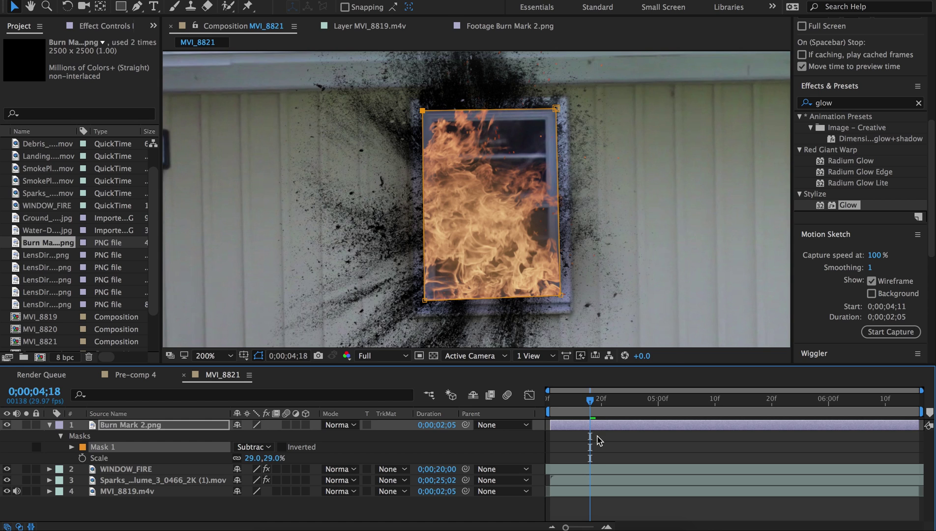
# - Try the Overlay, Soft Light, Lighten and Screen blending modes on the burn mark layer
pyautogui.click(340, 425)
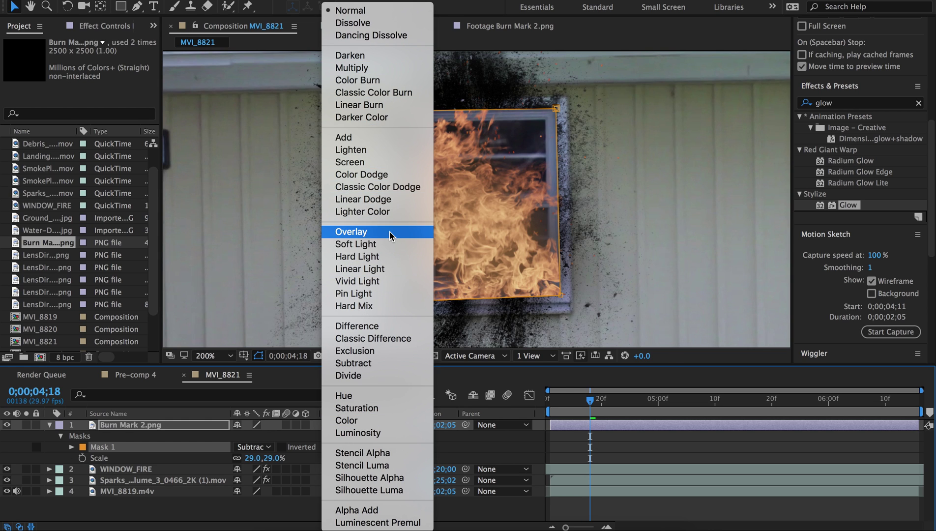
pyautogui.press('Escape')
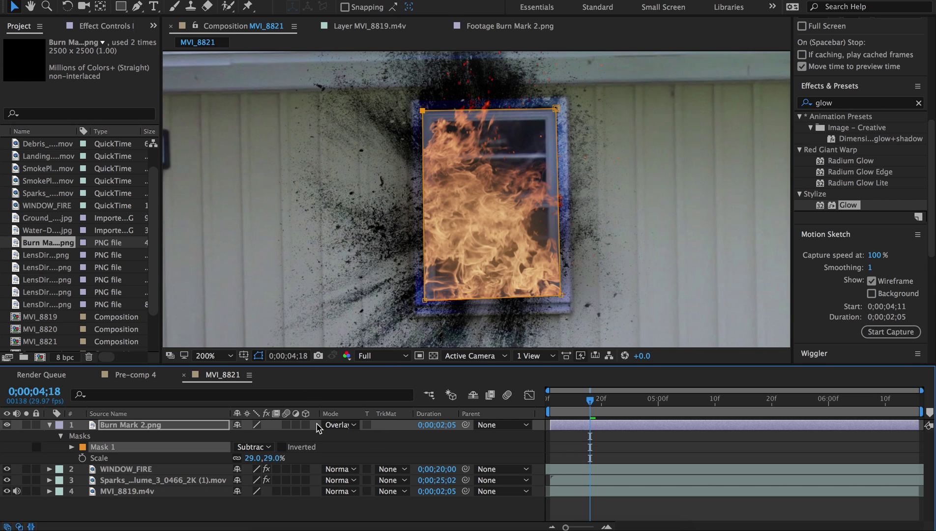
pyautogui.click(351, 425)
pyautogui.click(377, 245)
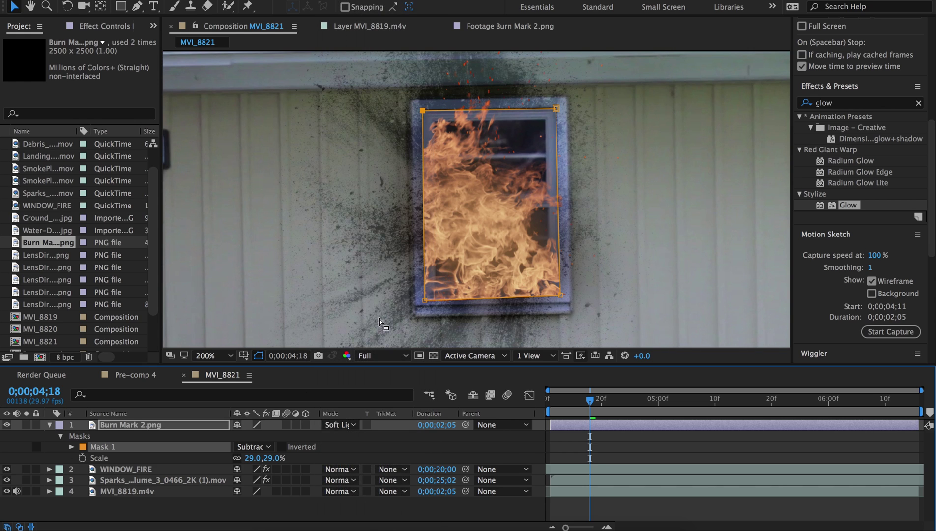
pyautogui.click(333, 424)
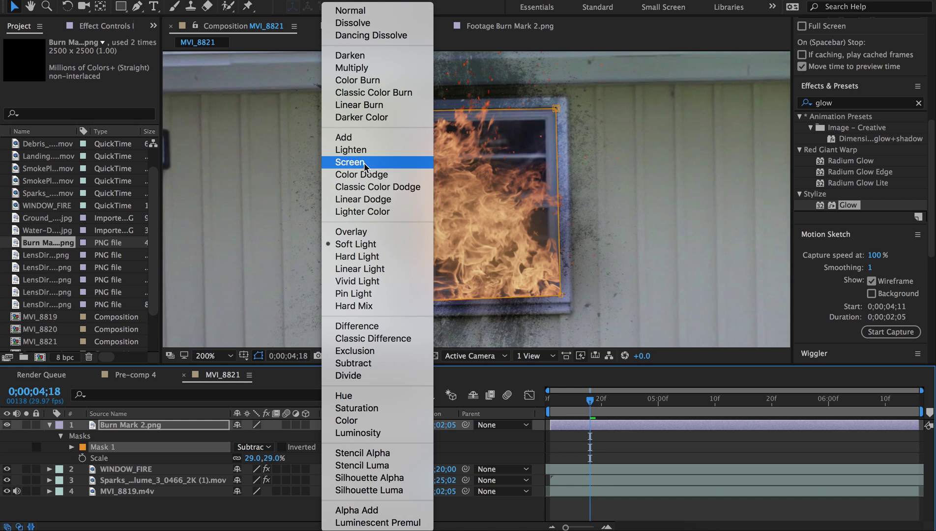
pyautogui.click(377, 211)
pyautogui.click(342, 425)
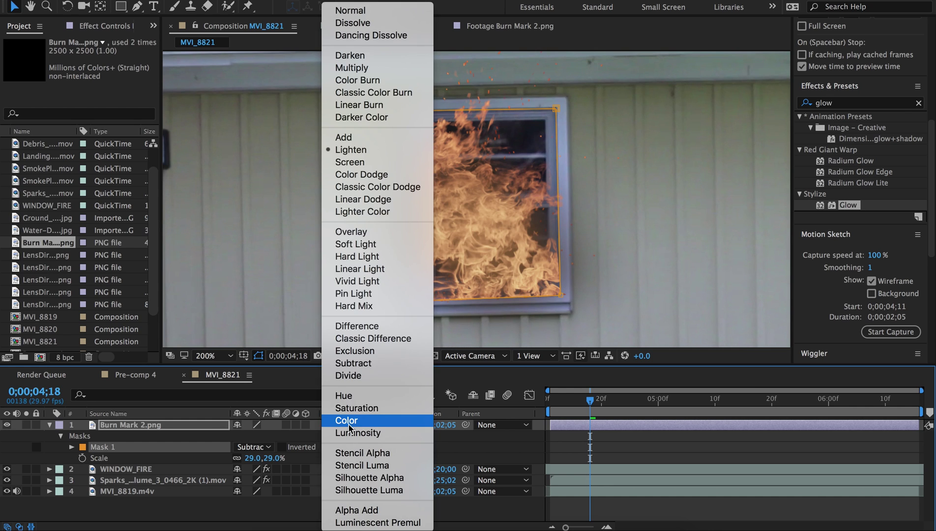
pyautogui.click(417, 161)
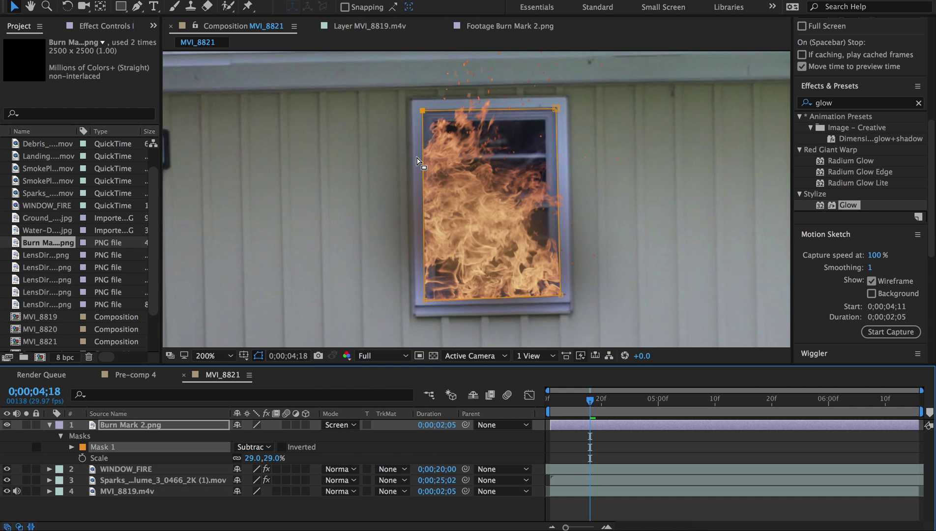
# - Compare the burn mark in Soft Light and Overlay modes, toggling the layer's visibility to judge the blend
pyautogui.click(341, 425)
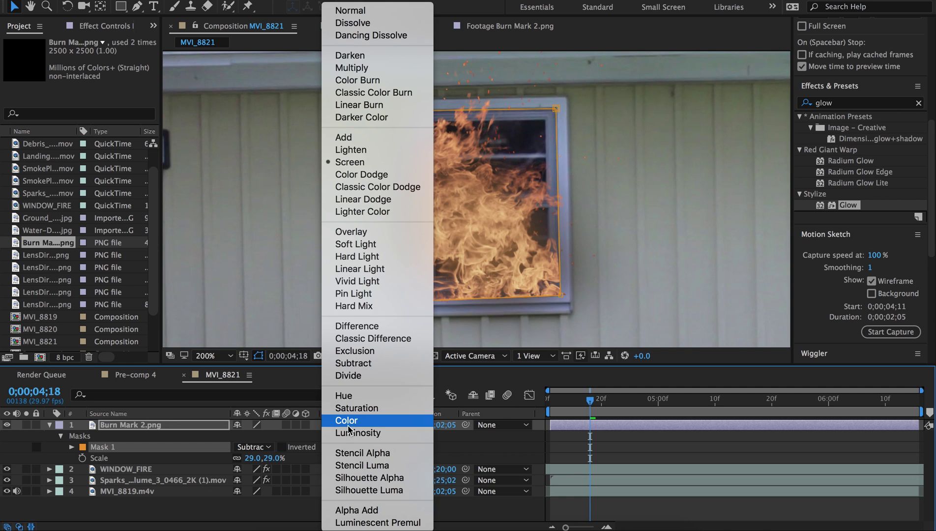
pyautogui.click(388, 243)
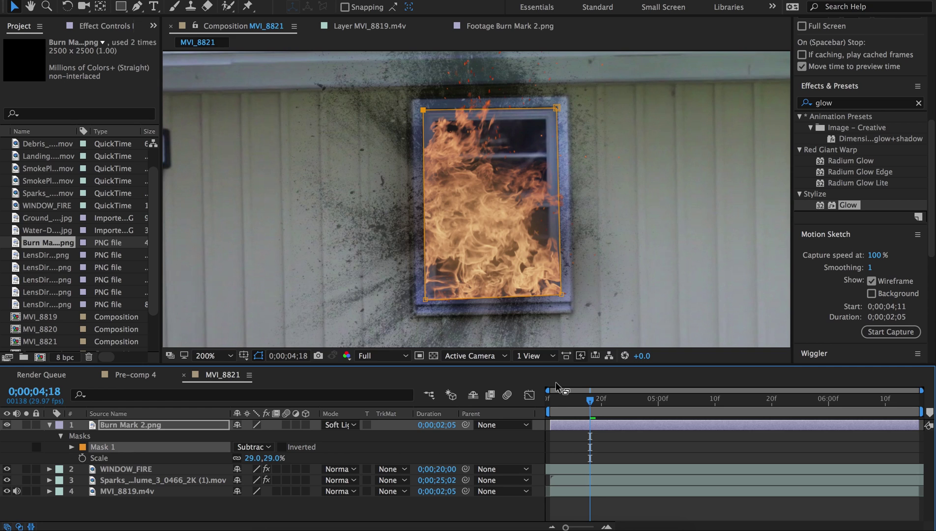
pyautogui.click(6, 426)
pyautogui.click(6, 426)
pyautogui.click(266, 447)
pyautogui.click(354, 428)
pyautogui.click(354, 426)
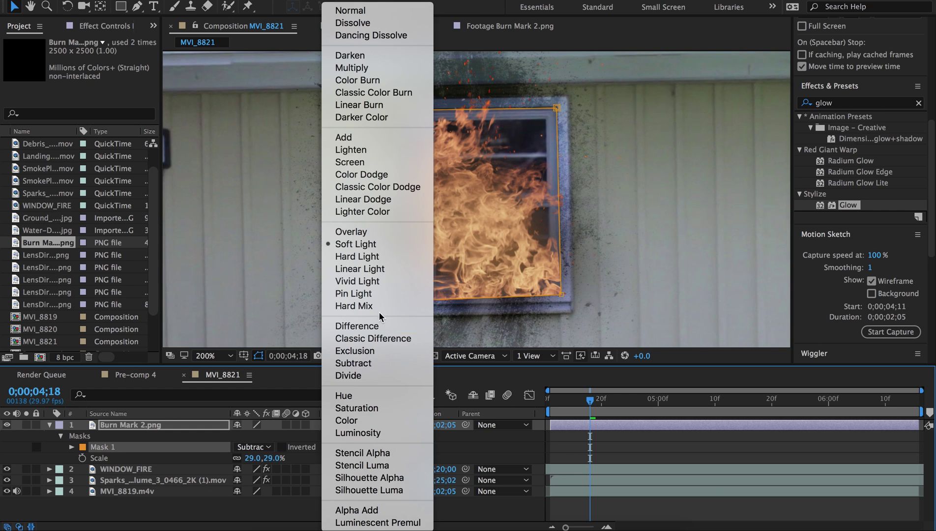
pyautogui.click(382, 232)
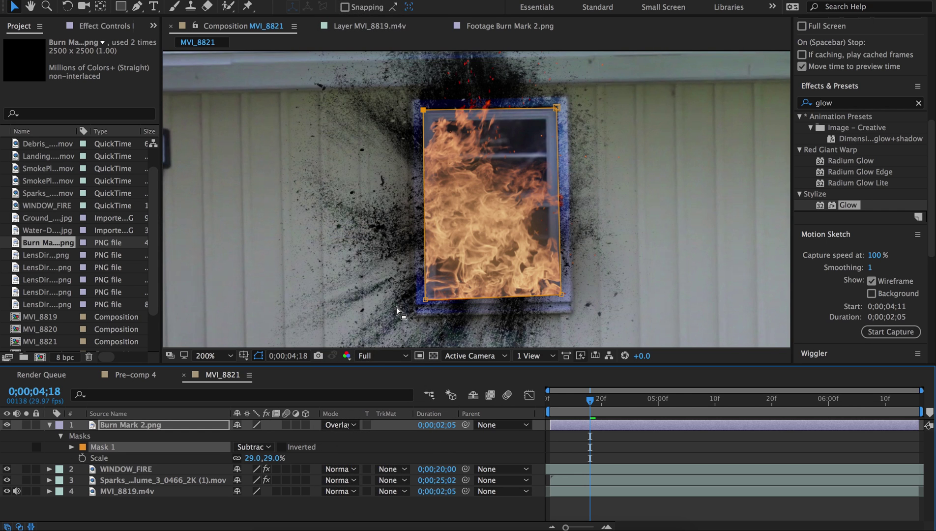
# - Set the burn mark layer's blending mode to Soft Light and deselect the layer
pyautogui.press('.')
pyautogui.click(338, 425)
pyautogui.click(388, 249)
pyautogui.press('F2')
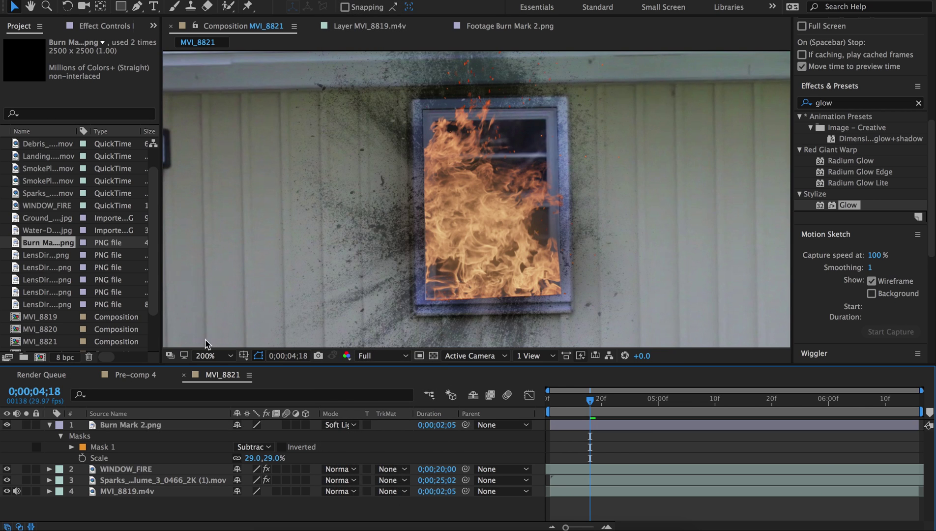
# - Set the Mask Feather of the burn mark's Mask 1 to 84 pixels and check the softened edge around the window
pyautogui.click(207, 426)
pyautogui.click(201, 451)
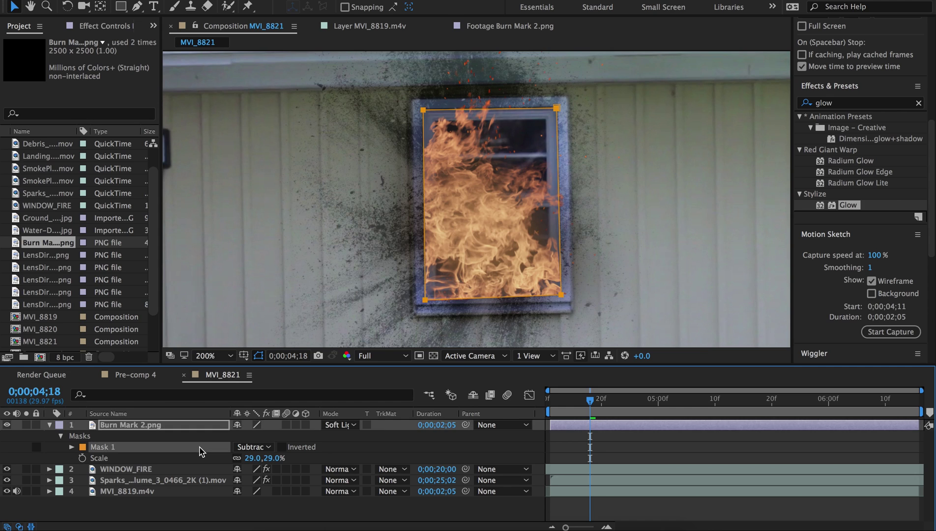
pyautogui.press('f')
pyautogui.moveTo(253, 447); pyautogui.dragTo(322, 444)
pyautogui.press('F2')
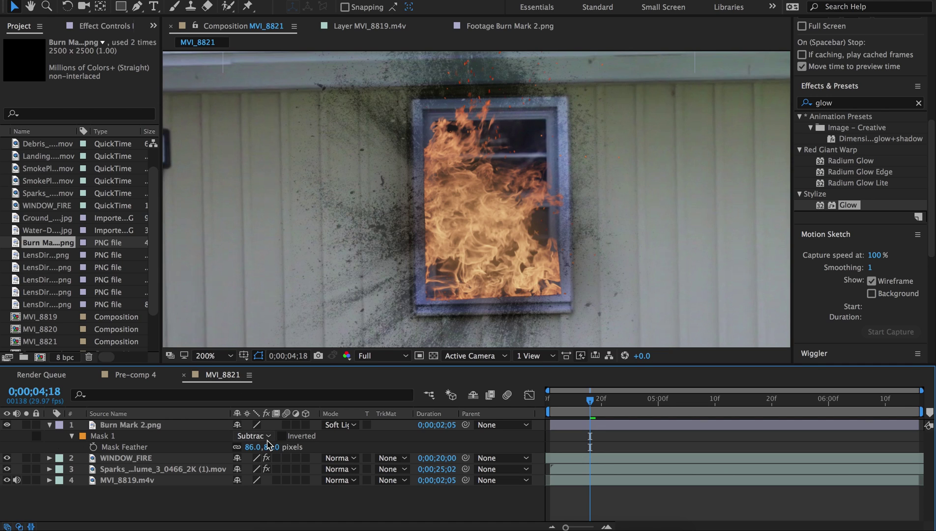
pyautogui.moveTo(256, 447); pyautogui.dragTo(165, 446)
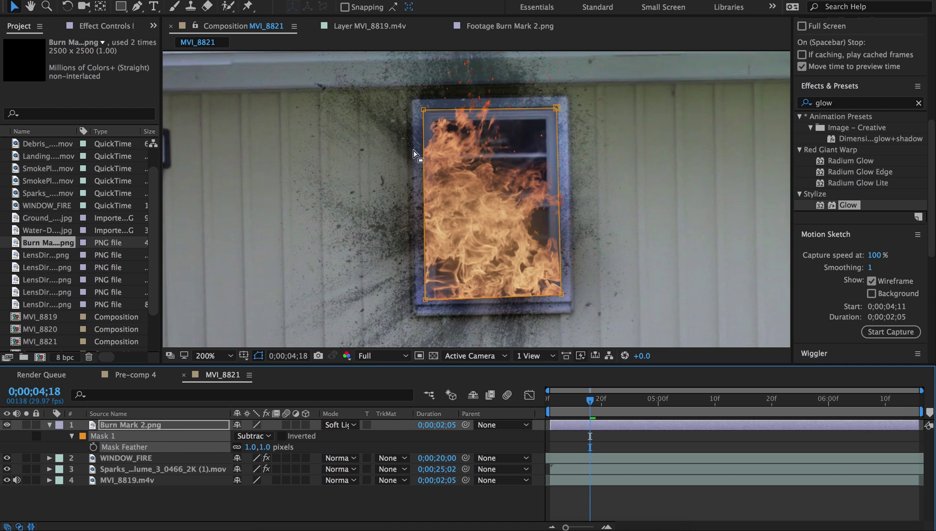
pyautogui.moveTo(251, 447); pyautogui.dragTo(319, 447)
pyautogui.press('F2')
pyautogui.press(',')
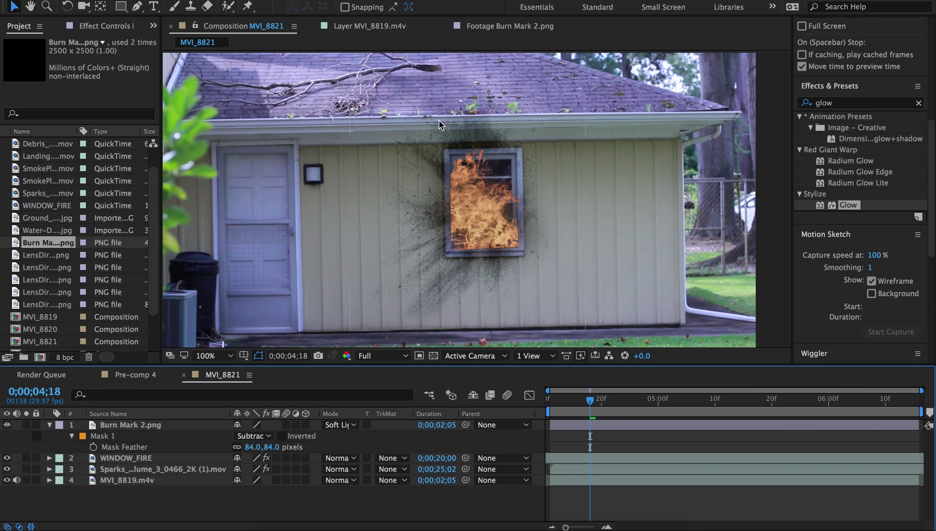
pyautogui.click(121, 6)
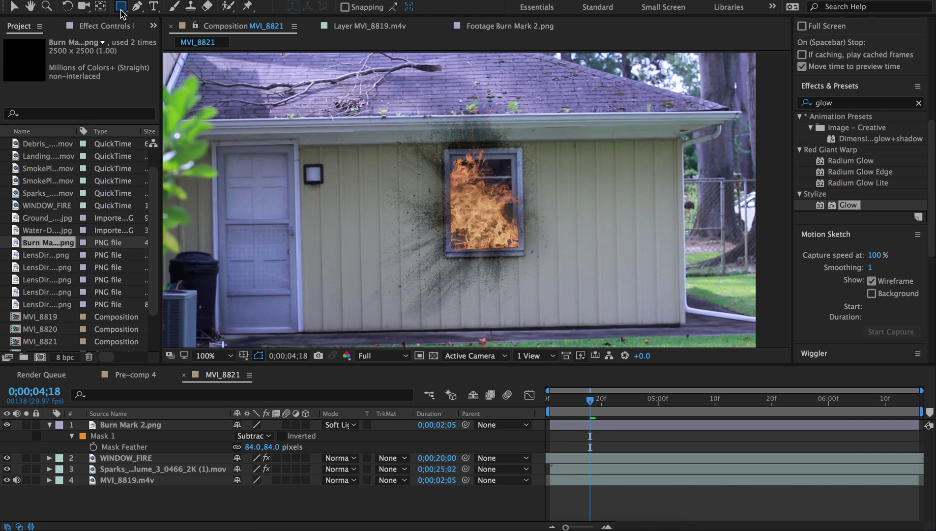
pyautogui.moveTo(407, 109); pyautogui.dragTo(524, 122)
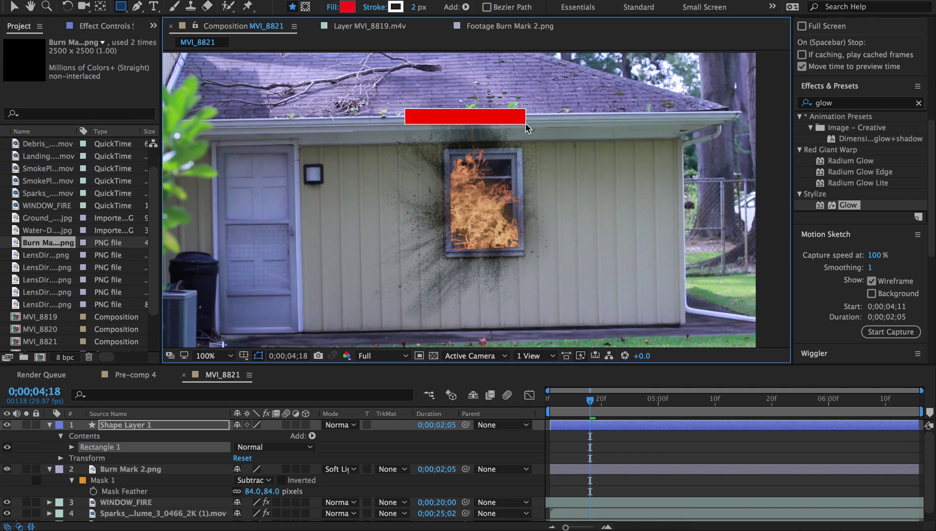
pyautogui.hotkey('ctrl', 'z')
pyautogui.hotkey('ctrl', 'z')
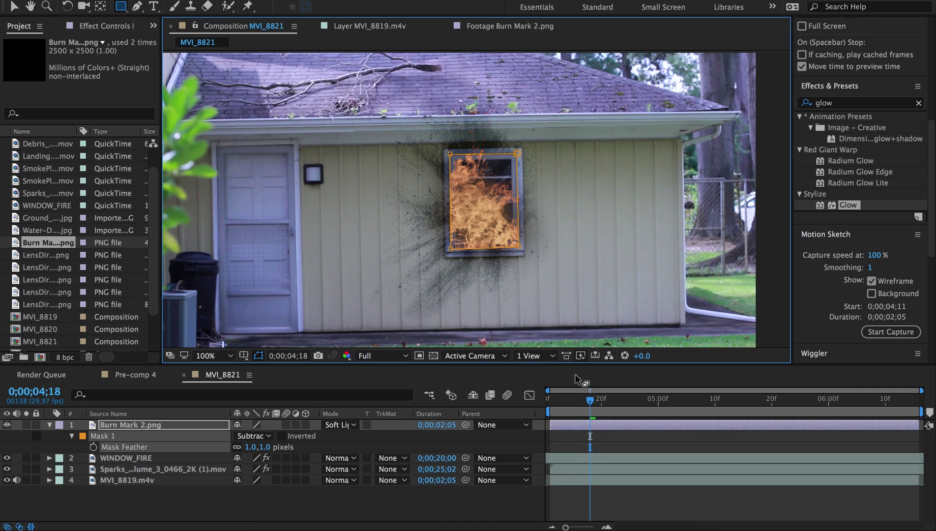
# - Draw a second rectangular mask on the burn mark layer across the gutter above the window and set it to Subtract
pyautogui.click(582, 429)
pyautogui.moveTo(414, 108); pyautogui.dragTo(529, 130)
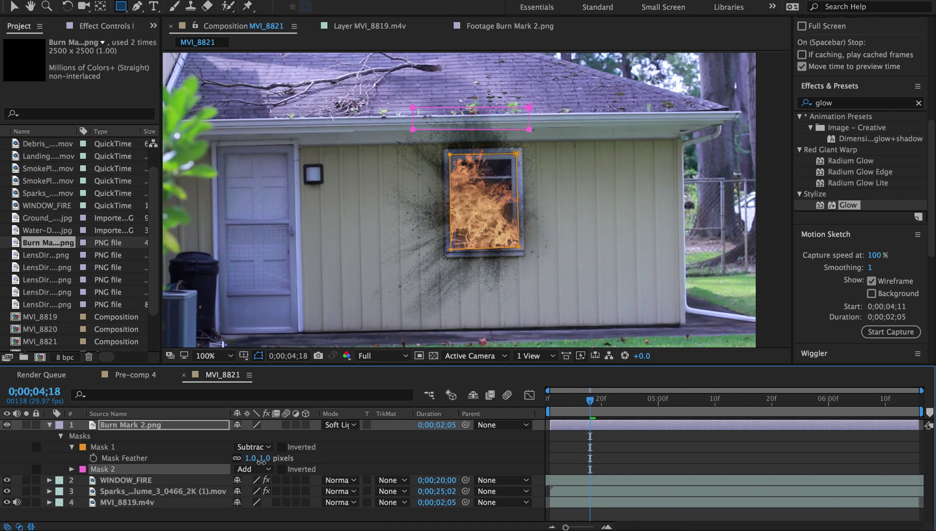
pyautogui.click(255, 469)
pyautogui.click(257, 472)
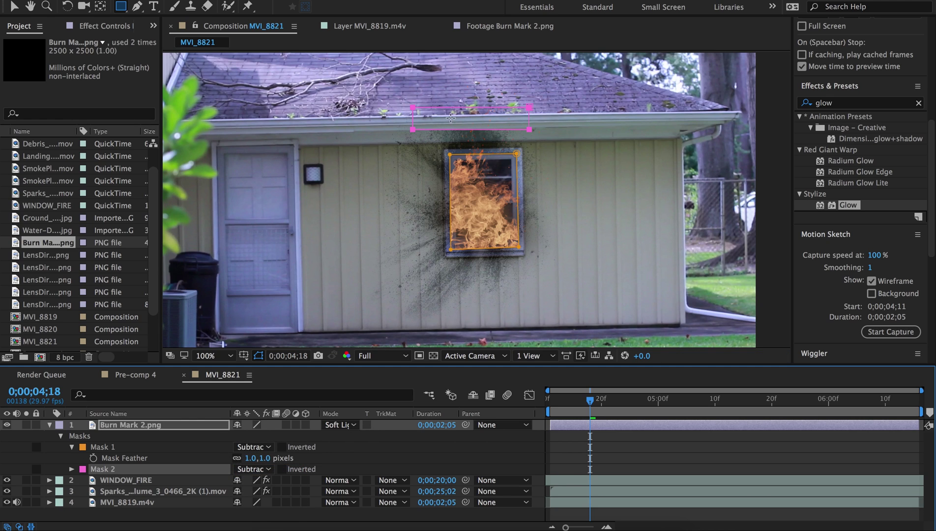
# - Set the Mask Feather of the burn mark layer to 310 pixels on Mask 2 and 175 pixels on Mask 1
pyautogui.press('f')
pyautogui.press('f')
pyautogui.moveTo(264, 470); pyautogui.dragTo(418, 465)
pyautogui.press('F2')
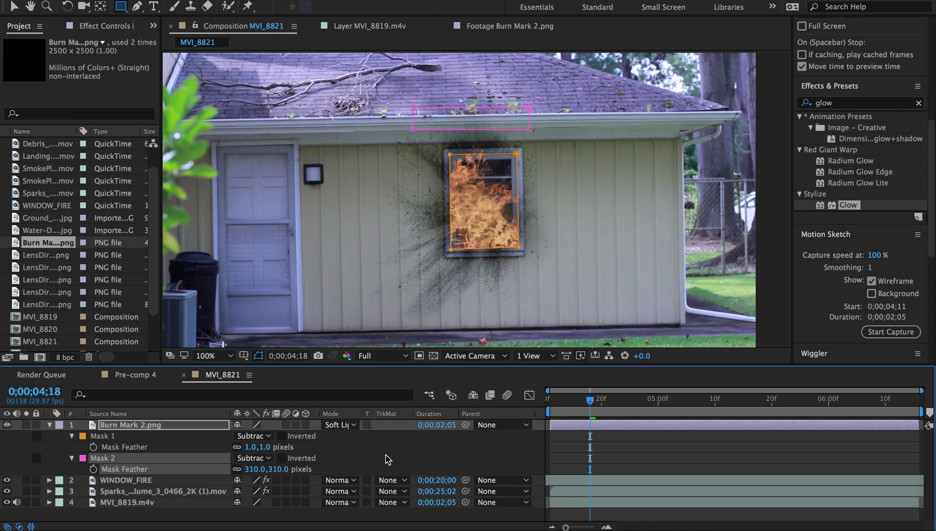
pyautogui.press('F2')
# - Paste the copied tracking keyframes onto the burn mark layer's Transform at the first frame of the composition
pyautogui.press('Home')
pyautogui.press('v')
pyautogui.press('m')
pyautogui.press('m')
pyautogui.scroll(-3, 114, 502)
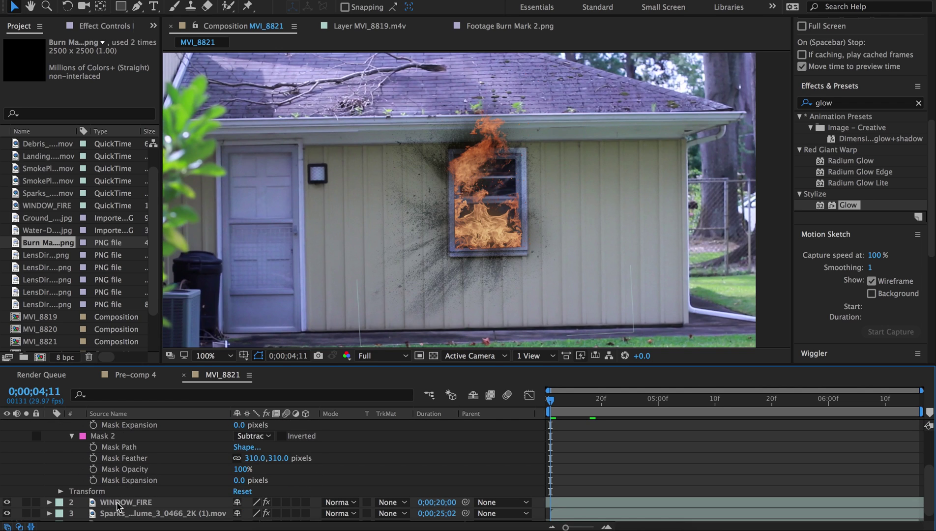
pyautogui.scroll(5, 117, 506)
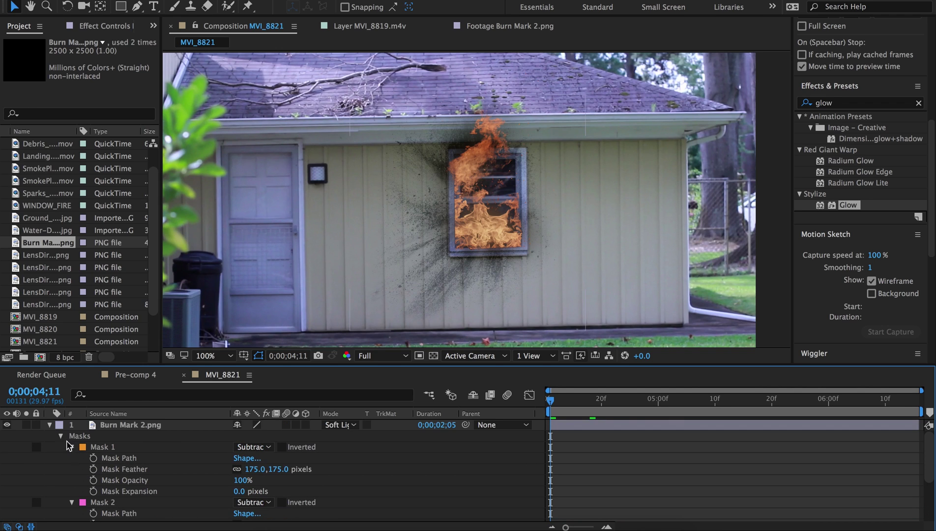
pyautogui.click(60, 437)
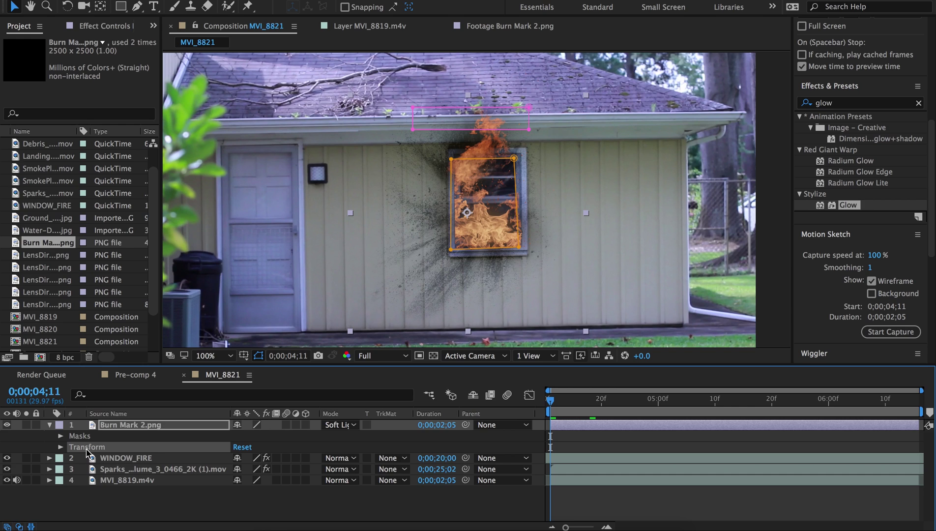
pyautogui.hotkey('ctrl', 'v')
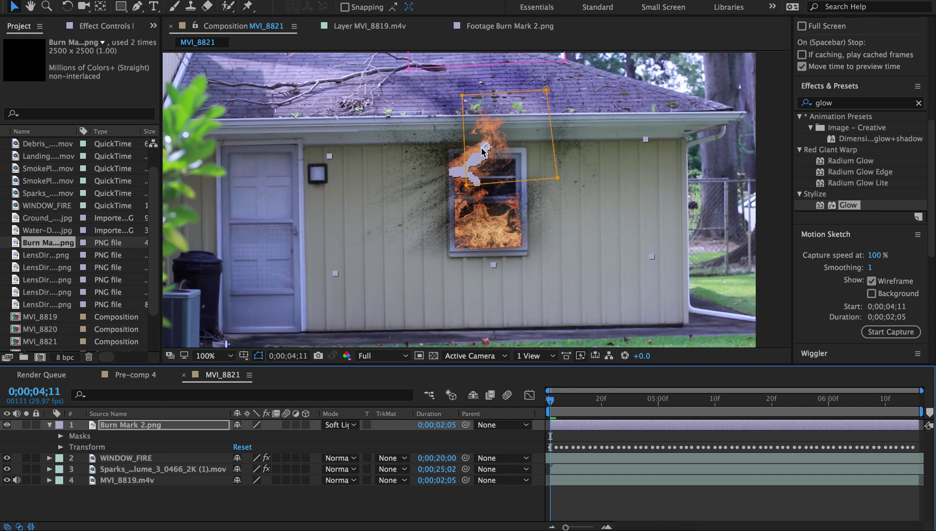
# - Move the burn mark with all its tracking keyframes back over the window, to position 1050.4, 476.8
pyautogui.click(61, 447)
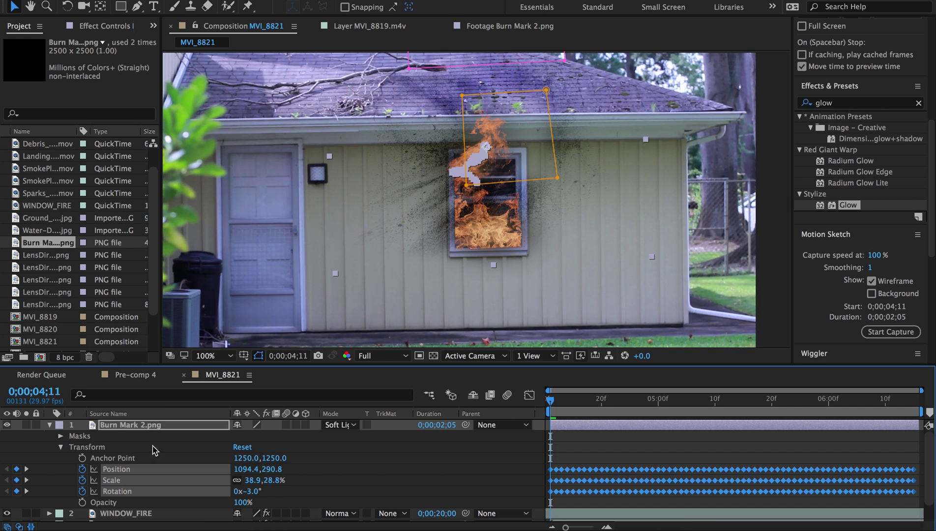
pyautogui.click(466, 173)
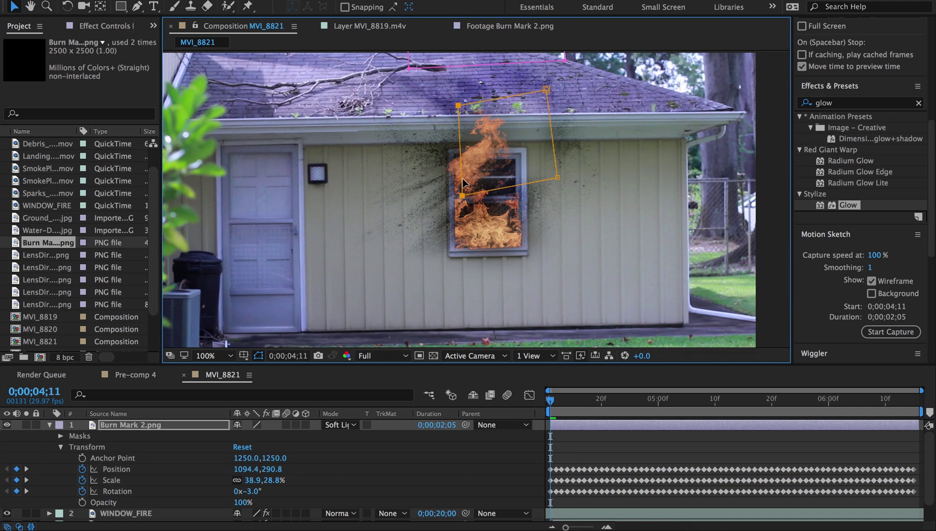
pyautogui.moveTo(481, 157); pyautogui.dragTo(466, 218)
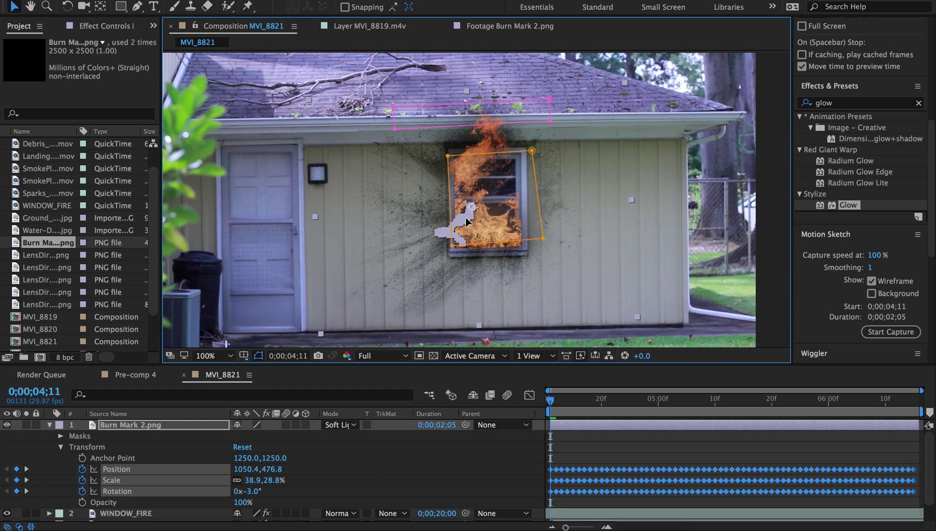
# - Reshape the burn mark's Mask 1 by aligning its four corners with the window frame
pyautogui.moveTo(544, 237); pyautogui.dragTo(517, 252)
pyautogui.moveTo(530, 151); pyautogui.dragTo(519, 155)
pyautogui.moveTo(449, 156); pyautogui.dragTo(453, 156)
pyautogui.moveTo(451, 249); pyautogui.dragTo(453, 250)
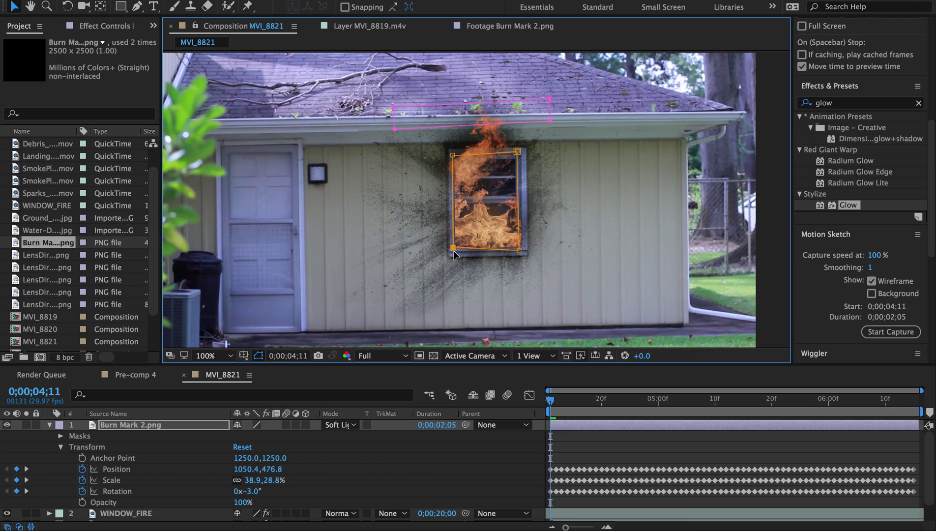
pyautogui.moveTo(514, 252); pyautogui.dragTo(516, 248)
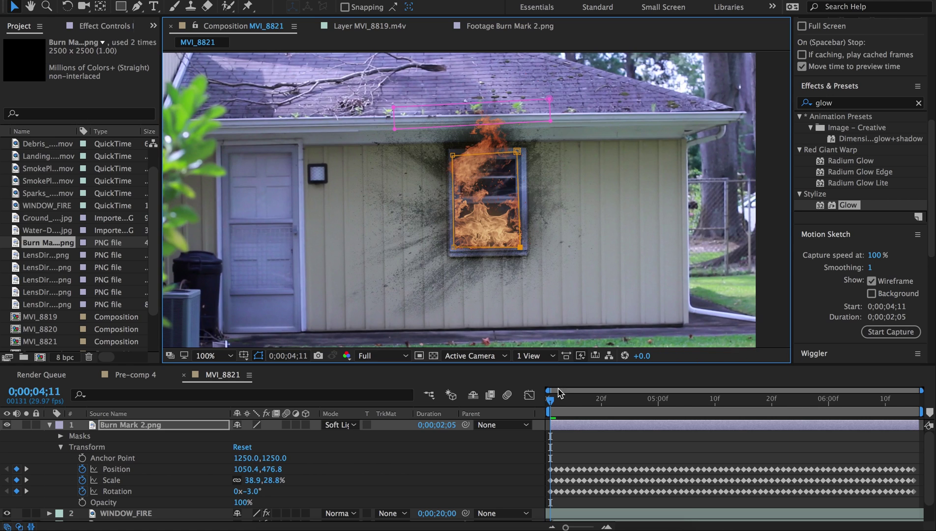
# - Preview the composition to check how the burn mark follows the handheld camera movement
pyautogui.click(576, 436)
pyautogui.press('space')
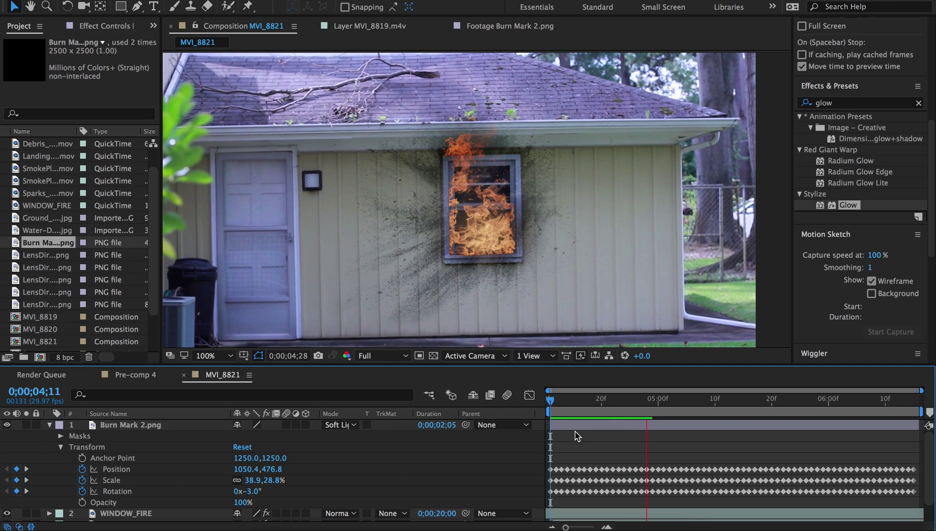
pyautogui.press('space')
pyautogui.moveTo(621, 401); pyautogui.dragTo(652, 401)
pyautogui.press('space')
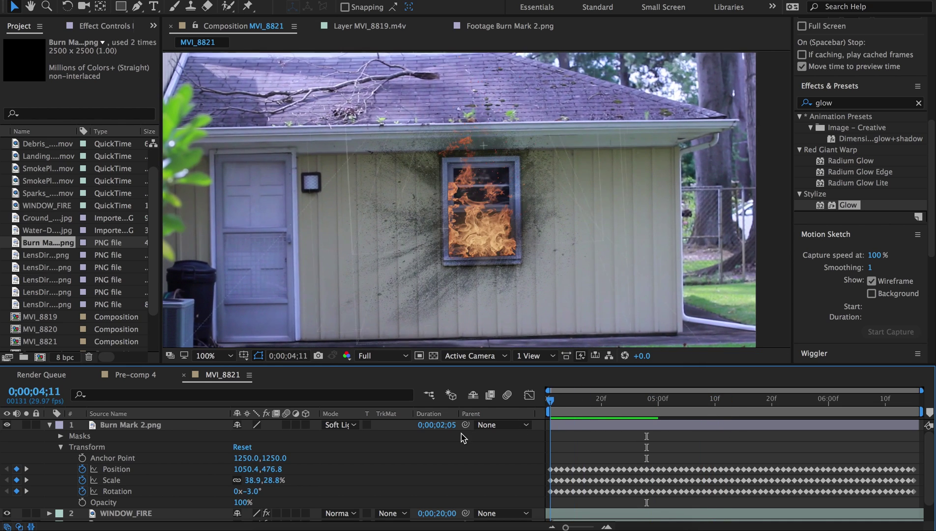
# - Fit the composition in the viewer, add SmokePlume_3_0223.mov in Multiply mode and place the smoke above the window
pyautogui.click(229, 355)
pyautogui.click(209, 328)
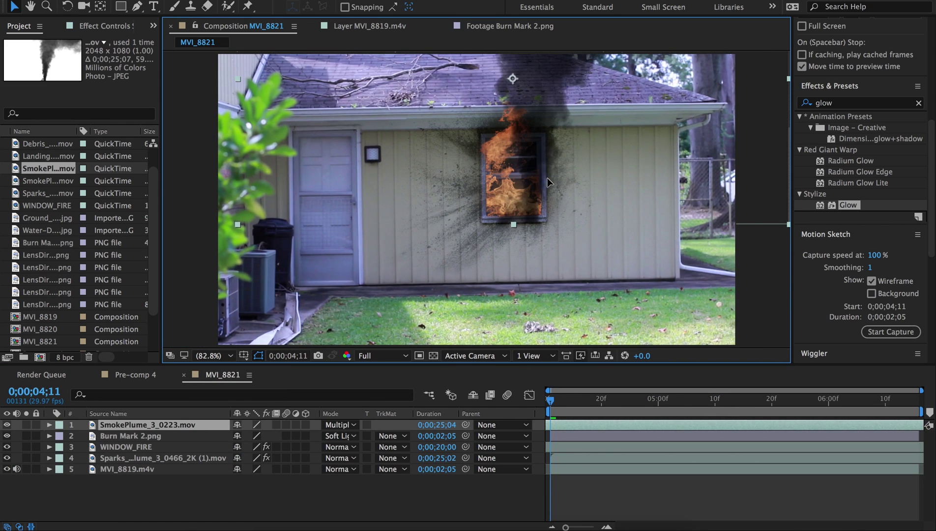
pyautogui.moveTo(547, 177)
pyautogui.mouseDown()
pyautogui.moveTo(558, 167)
pyautogui.moveTo(550, 170)
pyautogui.mouseUp()
pyautogui.press('Return')
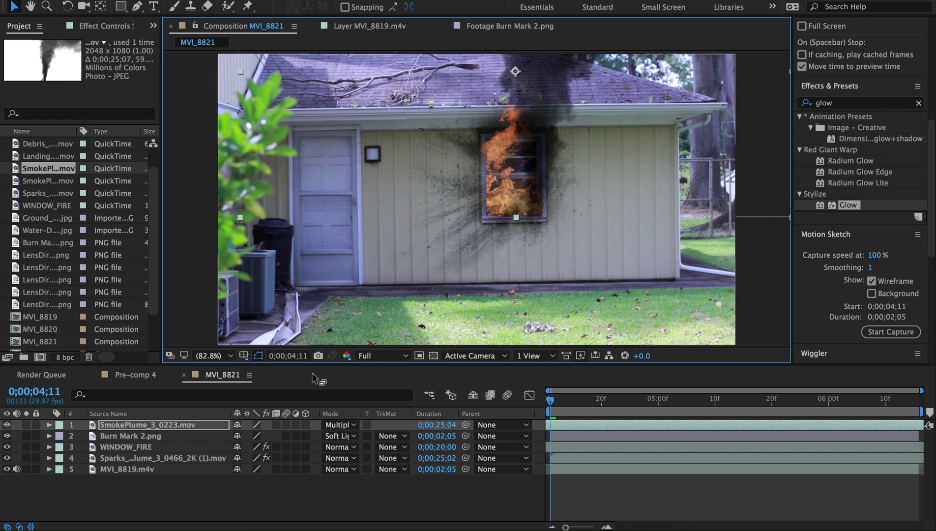
# - Reorder the SmokePlume layer directly beneath WINDOW_FIRE and nudge the smoke slightly up and to the left
pyautogui.click(185, 430)
pyautogui.moveTo(185, 430); pyautogui.dragTo(187, 454)
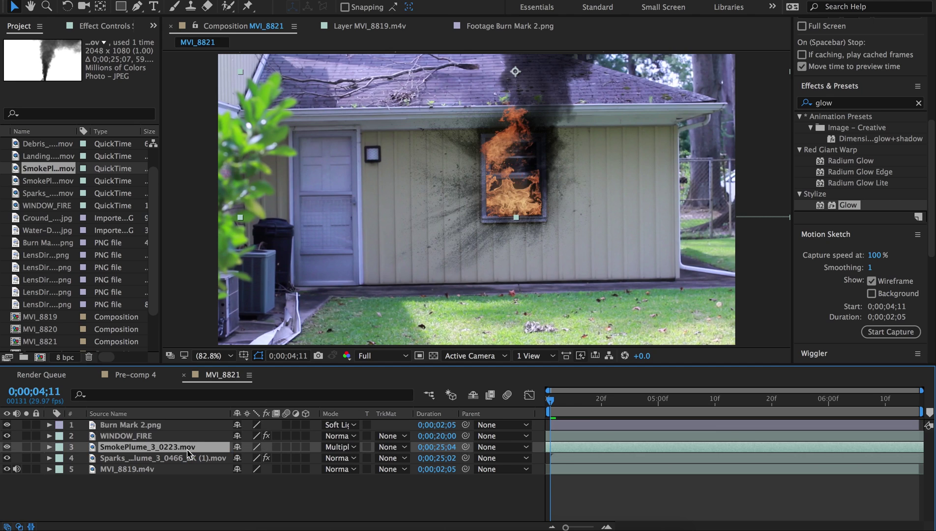
pyautogui.moveTo(541, 139); pyautogui.dragTo(536, 133)
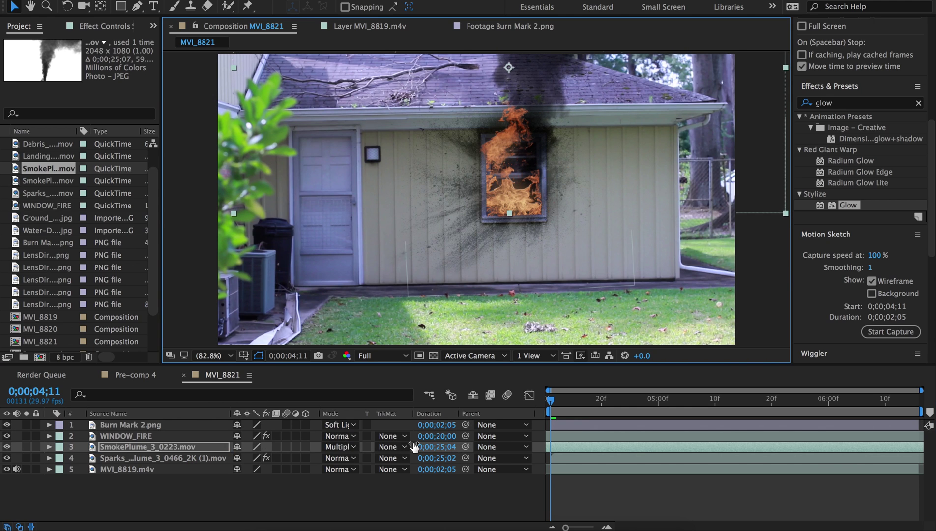
# - Paste the copied tracking keyframes onto the SmokePlume layer's Transform properties
pyautogui.click(49, 447)
pyautogui.click(60, 458)
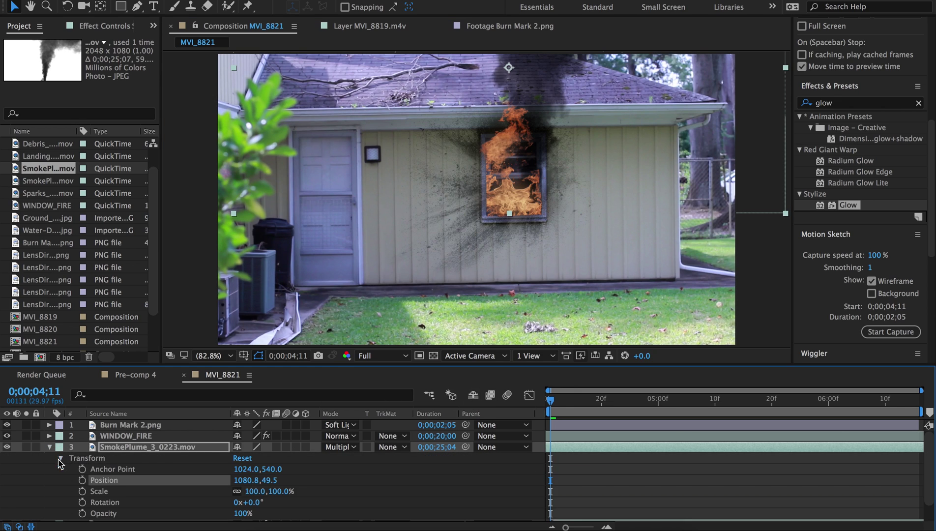
pyautogui.hotkey('ctrl', 'v')
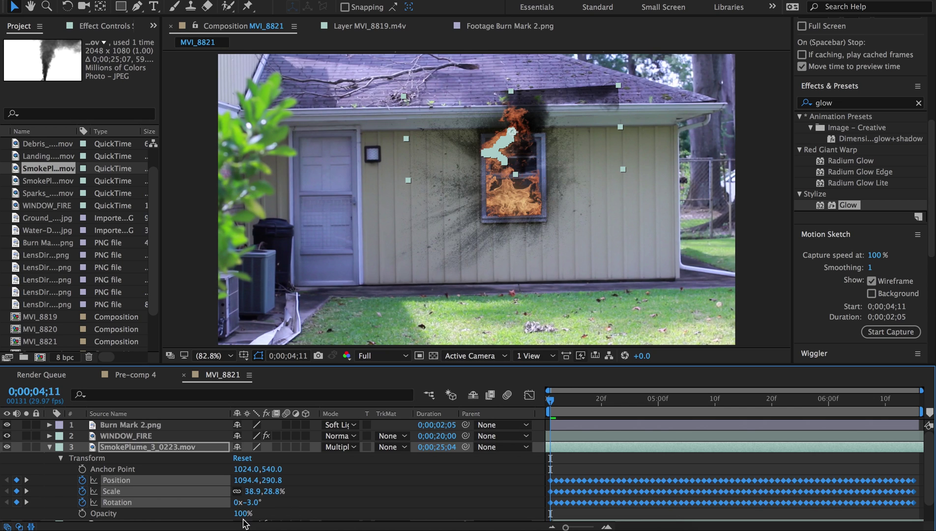
# - Scale the tracked smoke to 84.9, 62.8% and move all its Position keyframes so the plume starts at 1063.0, 259.4
pyautogui.moveTo(285, 490); pyautogui.dragTo(293, 484)
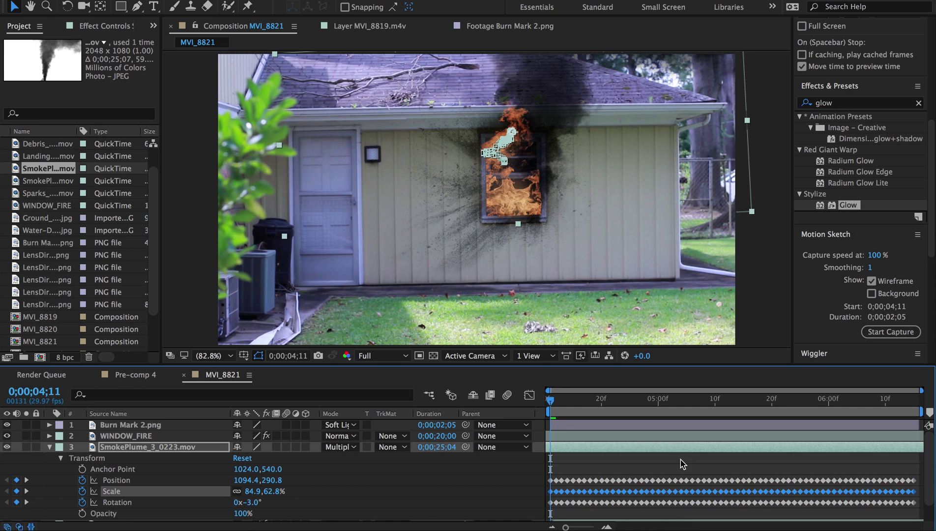
pyautogui.moveTo(893, 460); pyautogui.dragTo(543, 462)
pyautogui.moveTo(492, 149)
pyautogui.mouseDown()
pyautogui.moveTo(485, 141)
pyautogui.moveTo(484, 153)
pyautogui.mouseUp()
# - Preview the composition to check the tracked smoke plume together with the fire and burn mark
pyautogui.press('space')
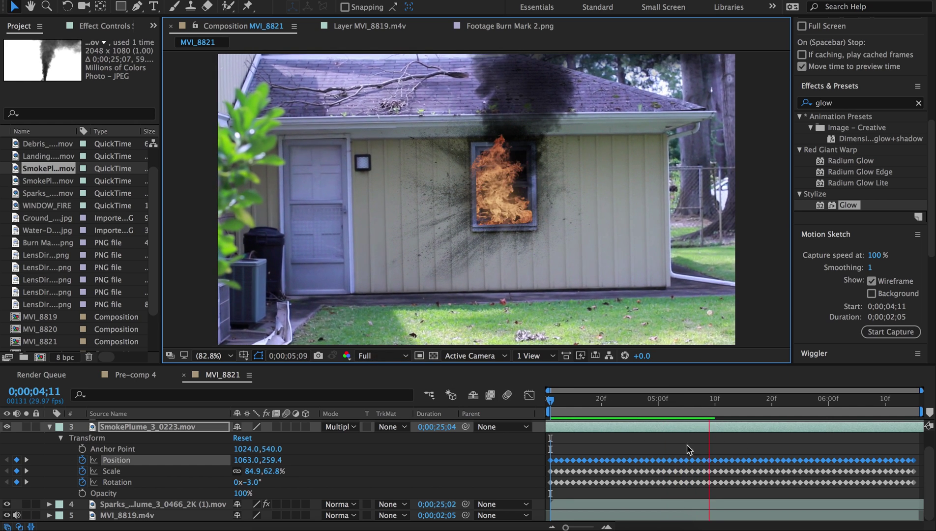
pyautogui.click(397, 356)
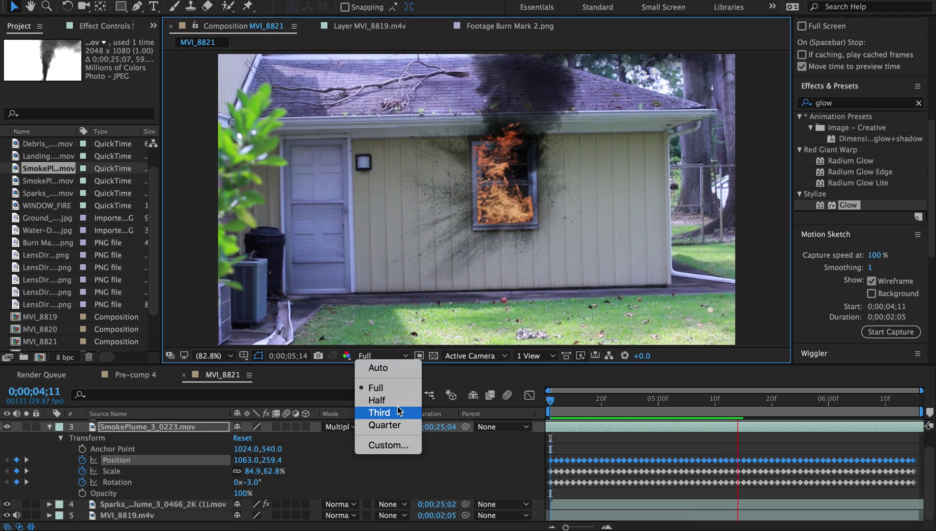
pyautogui.click(609, 415)
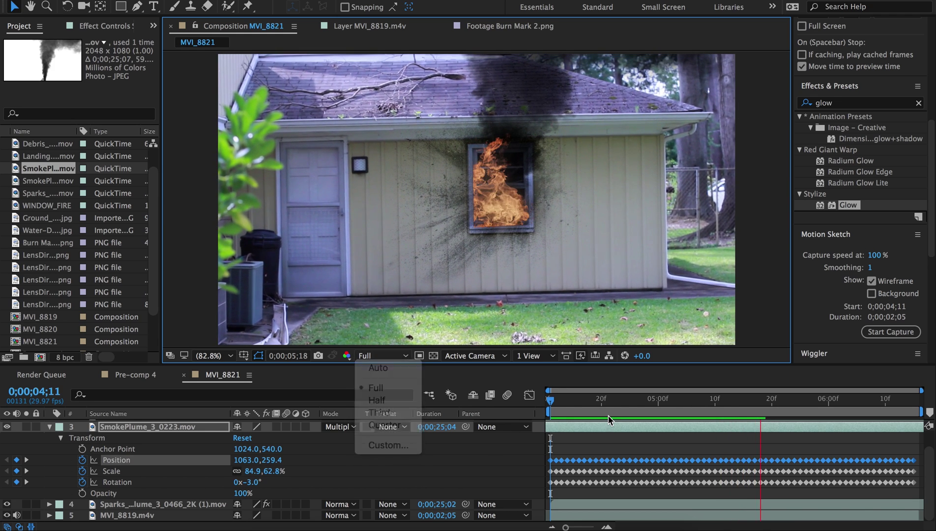
pyautogui.press('space')
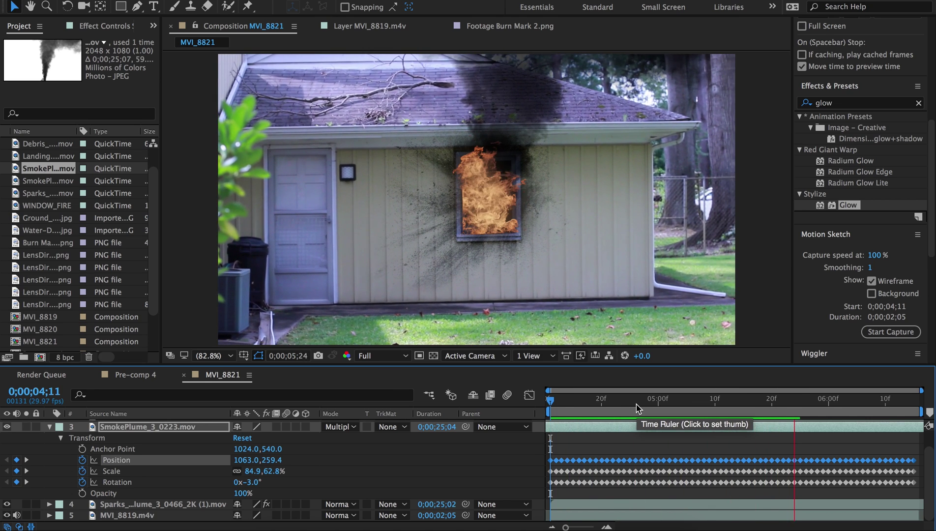
pyautogui.press('space')
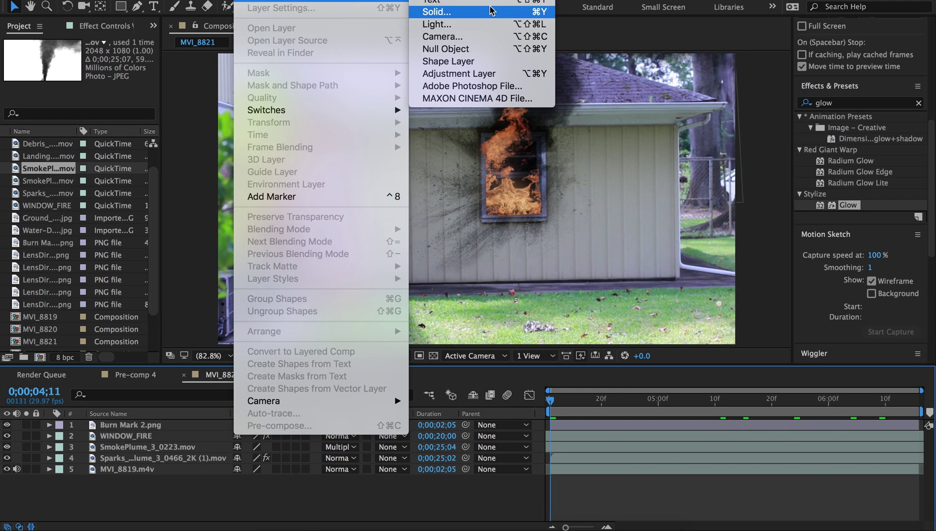
# - Create a new full-frame solid layer in the orange-yellow colour FFC932
pyautogui.click(490, 11)
pyautogui.click(143, 268)
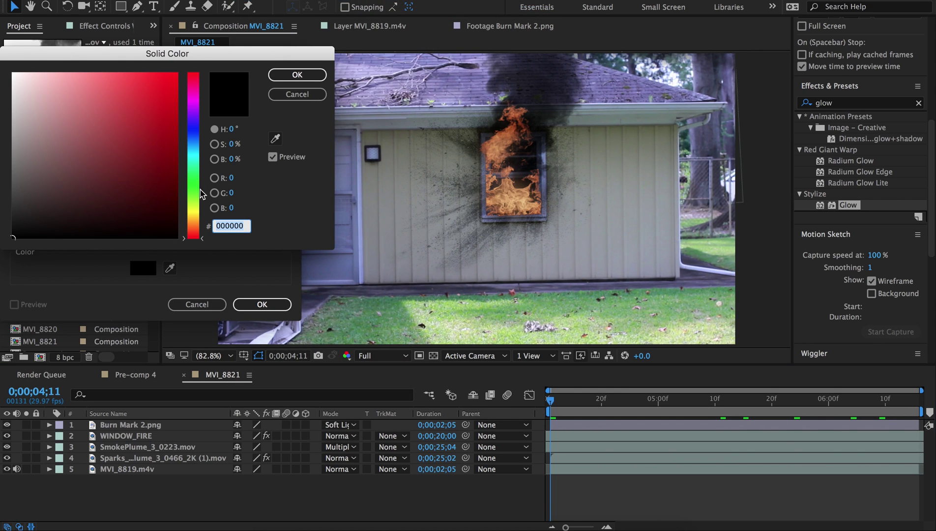
pyautogui.click(194, 210)
pyautogui.moveTo(193, 212); pyautogui.dragTo(194, 218)
pyautogui.click(146, 119)
pyautogui.moveTo(145, 119); pyautogui.dragTo(146, 69)
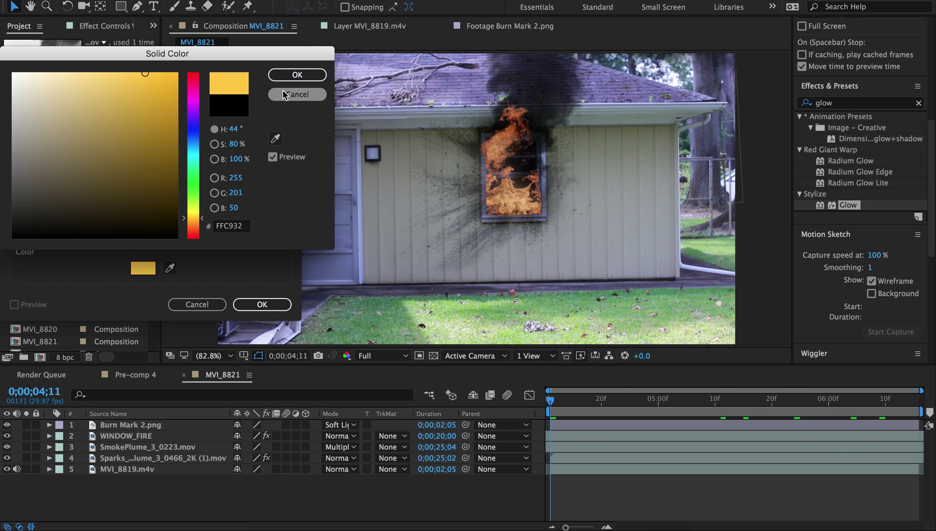
pyautogui.click(296, 75)
pyautogui.press('Return')
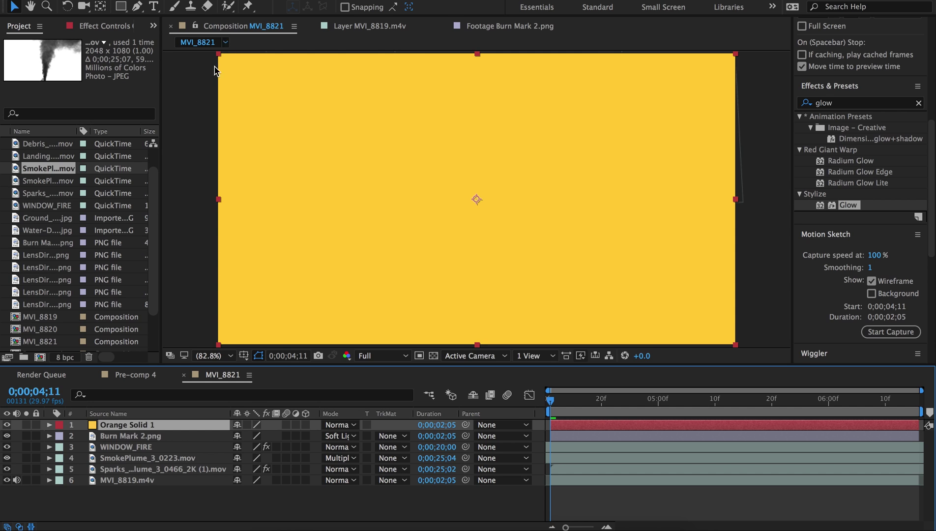
# - Hide the orange solid and draw elliptical masks on it below the window and along the window's right side
pyautogui.click(6, 424)
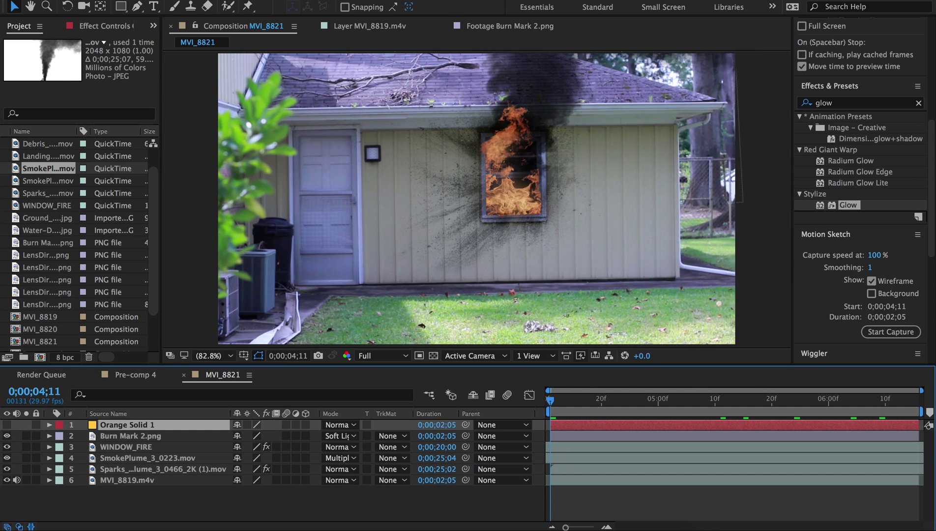
pyautogui.click(121, 8)
pyautogui.click(175, 33)
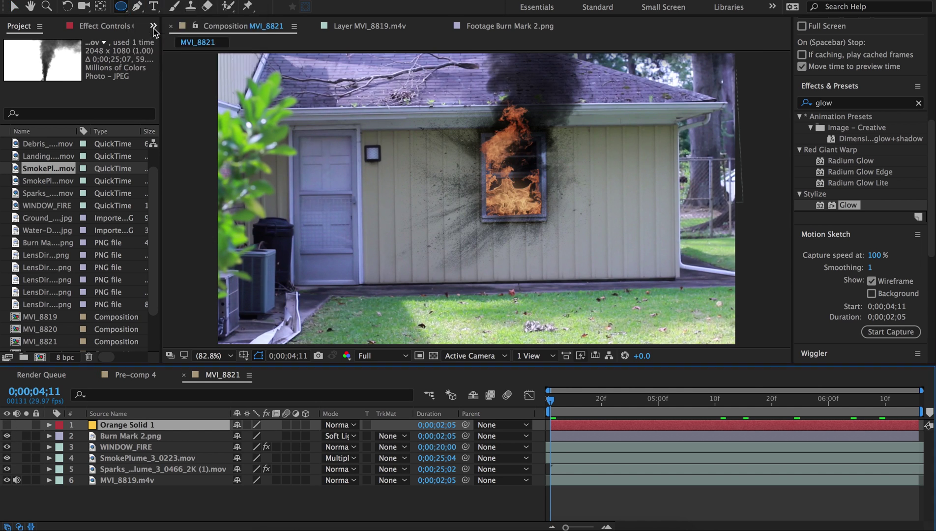
pyautogui.moveTo(554, 238); pyautogui.dragTo(475, 215)
pyautogui.moveTo(562, 215); pyautogui.dragTo(541, 131)
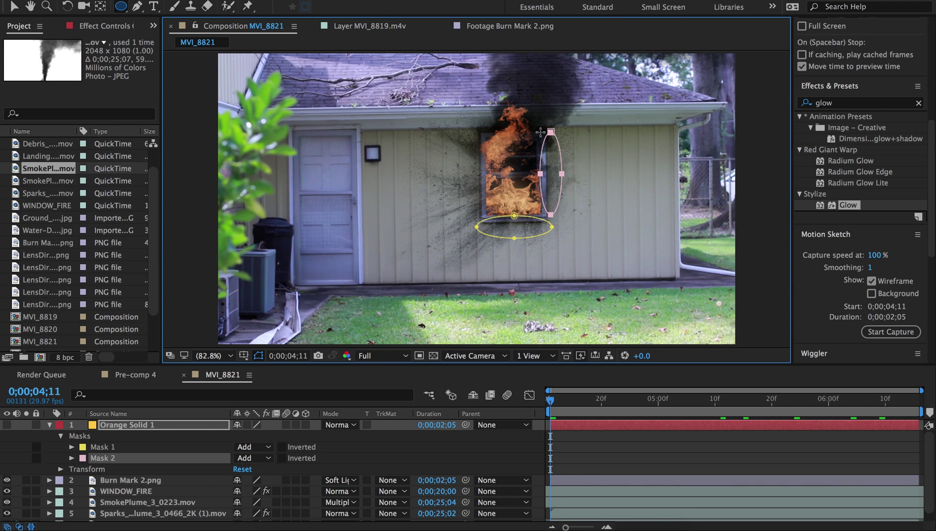
# - Draw an elliptical mask along the window's left side on the orange solid and make the solid visible again
pyautogui.moveTo(477, 214); pyautogui.dragTo(457, 133)
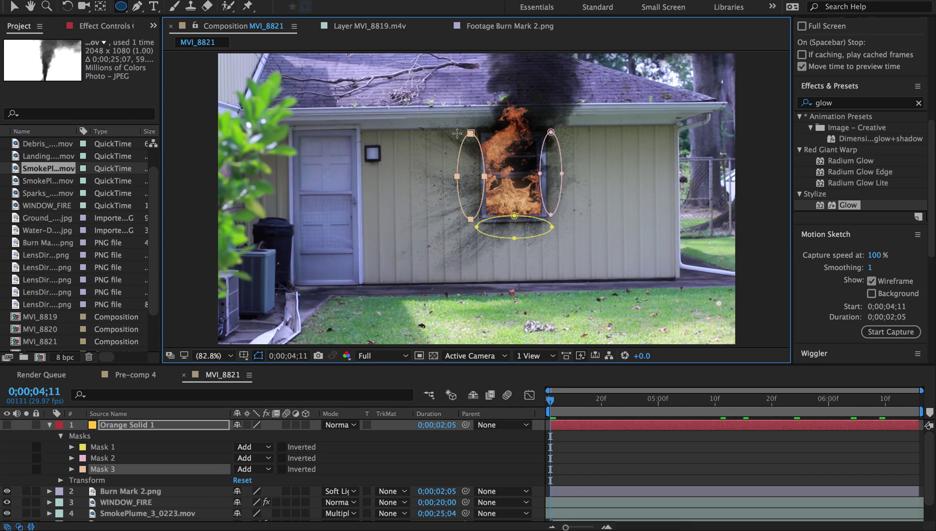
pyautogui.click(7, 425)
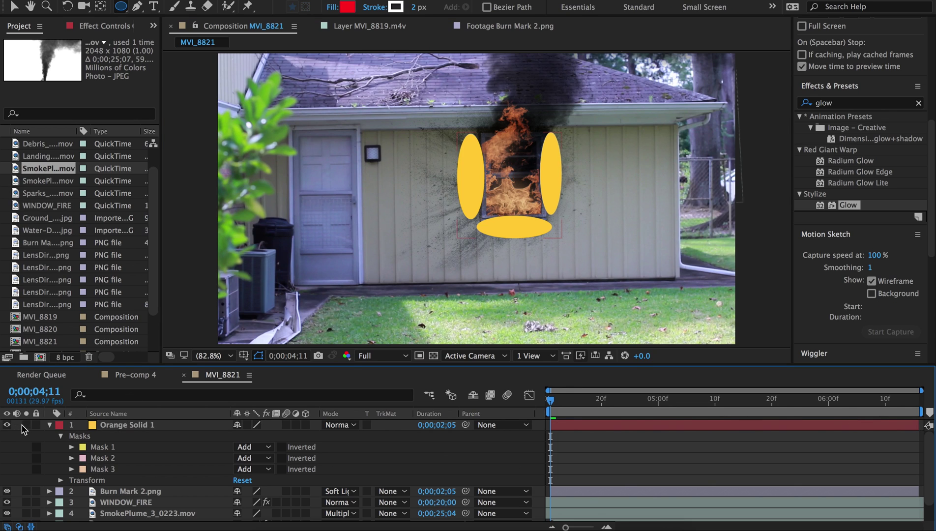
# - Feather the orange solid's masks: Mask 1 by 214 pixels, Mask 2 by 187 pixels and Mask 3 by 232 pixels
pyautogui.click(130, 449)
pyautogui.press('f')
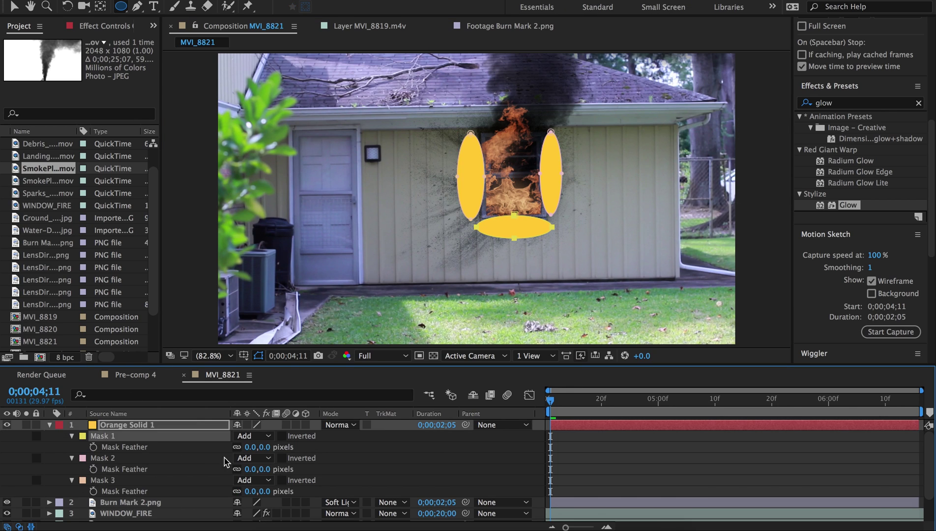
pyautogui.moveTo(261, 447); pyautogui.dragTo(377, 422)
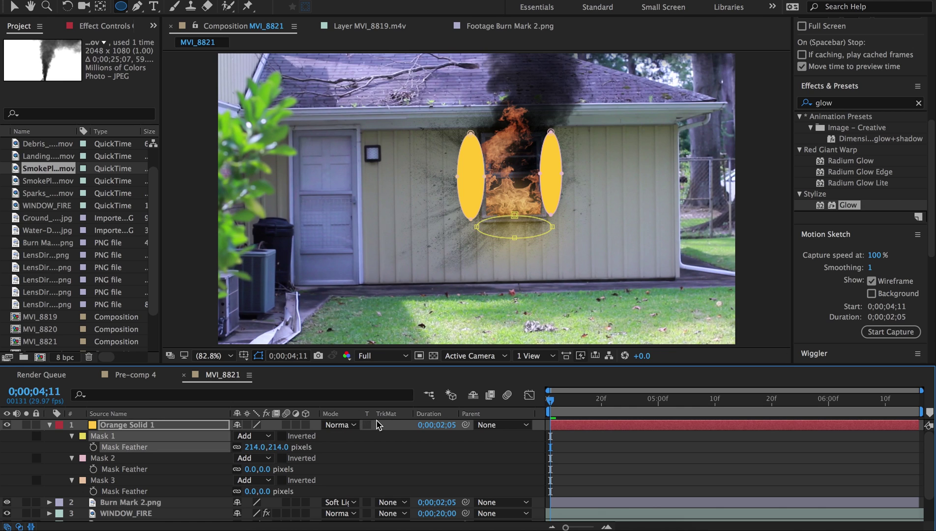
pyautogui.moveTo(263, 470); pyautogui.dragTo(350, 460)
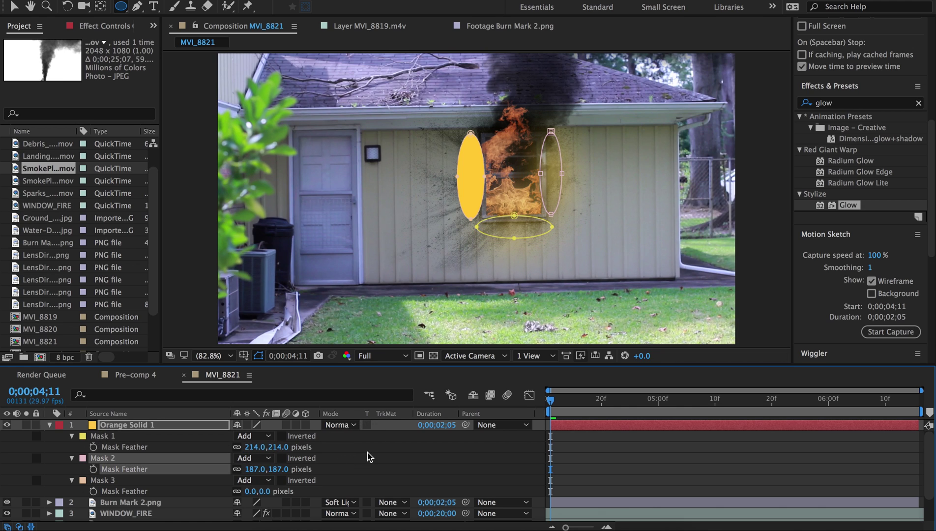
pyautogui.moveTo(265, 491)
pyautogui.mouseDown()
pyautogui.moveTo(313, 490)
pyautogui.moveTo(386, 468)
pyautogui.mouseUp()
pyautogui.press('F2')
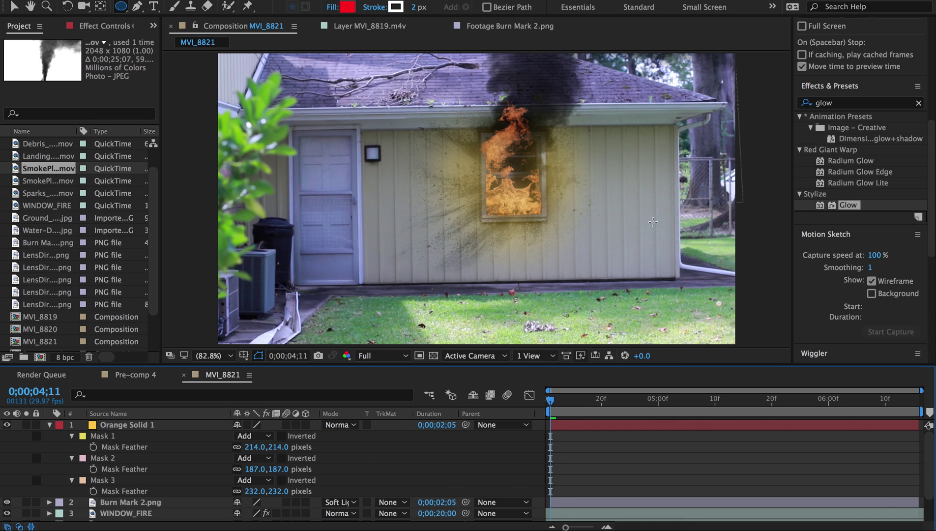
# - Reshape the three masks by pulling their inner edge points outward, away from the window opening
pyautogui.click(593, 429)
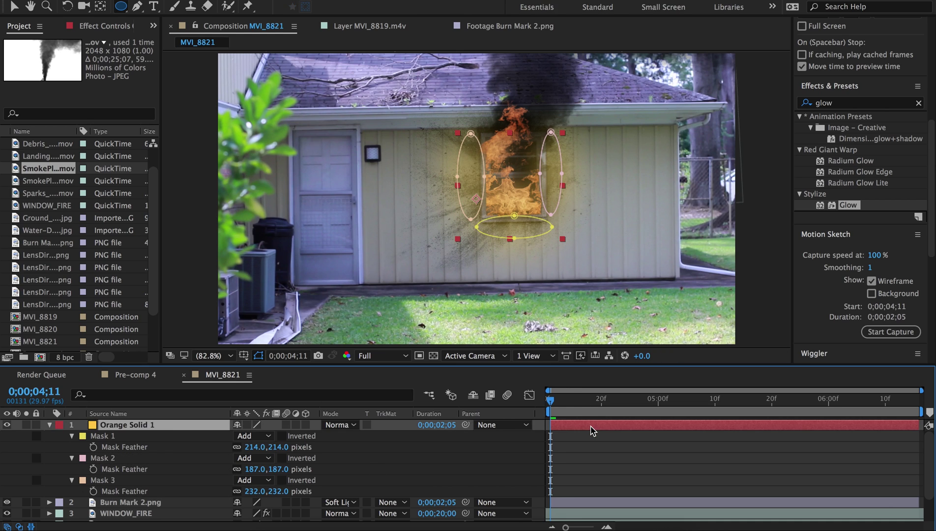
pyautogui.press('v')
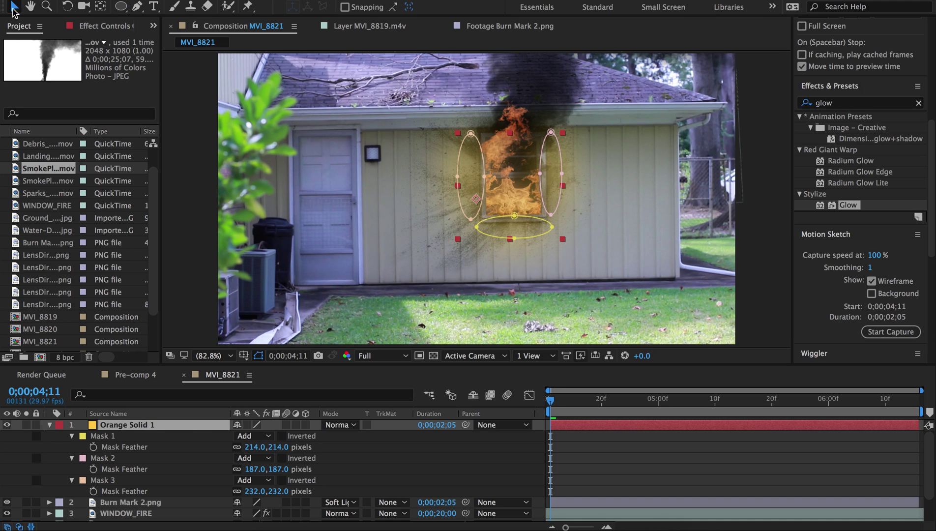
pyautogui.moveTo(541, 174); pyautogui.dragTo(552, 173)
pyautogui.moveTo(515, 216); pyautogui.dragTo(513, 227)
pyautogui.moveTo(485, 176); pyautogui.dragTo(473, 176)
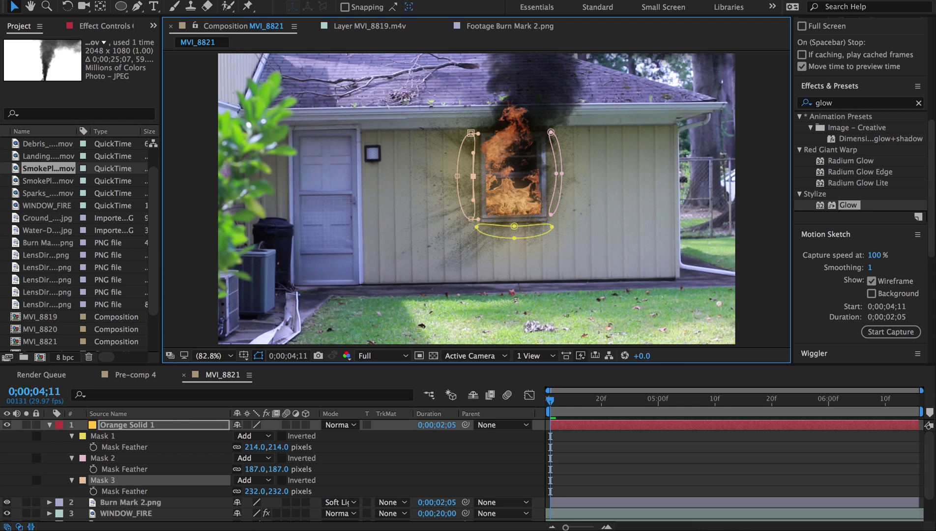
# - Change the glow solid's colour to a lighter, paler orange in its solid settings
pyautogui.rightClick(229, 175)
pyautogui.click(274, 9)
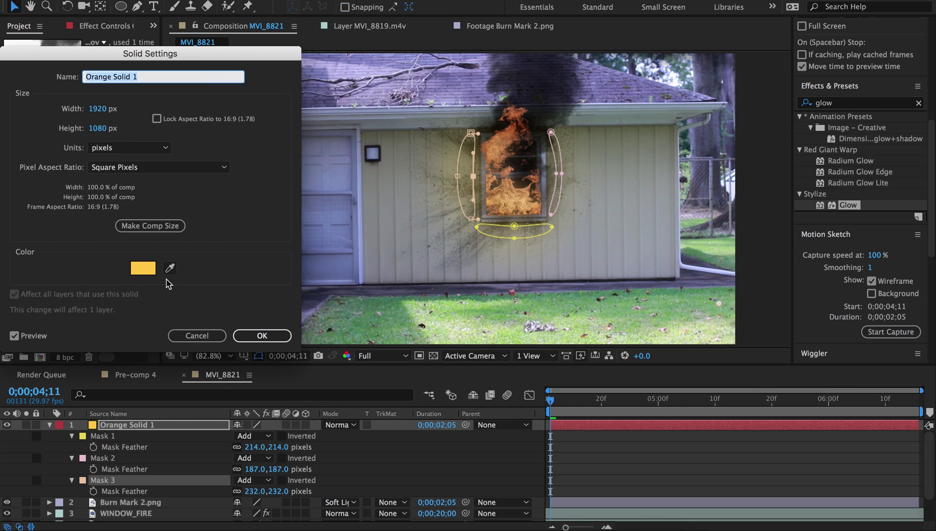
pyautogui.click(144, 269)
pyautogui.moveTo(109, 105)
pyautogui.mouseDown()
pyautogui.moveTo(119, 84)
pyautogui.moveTo(121, 96)
pyautogui.moveTo(99, 72)
pyautogui.mouseUp()
pyautogui.click(297, 75)
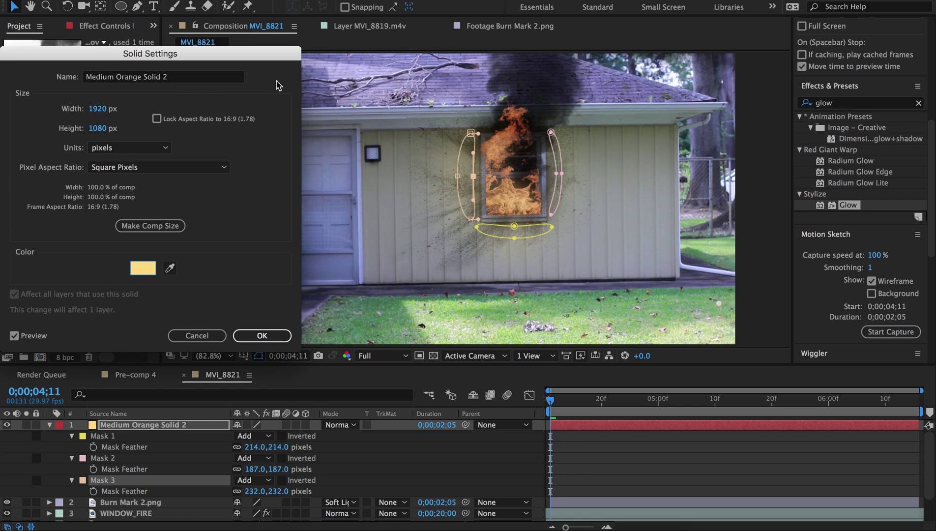
pyautogui.press('Return')
pyautogui.click(575, 464)
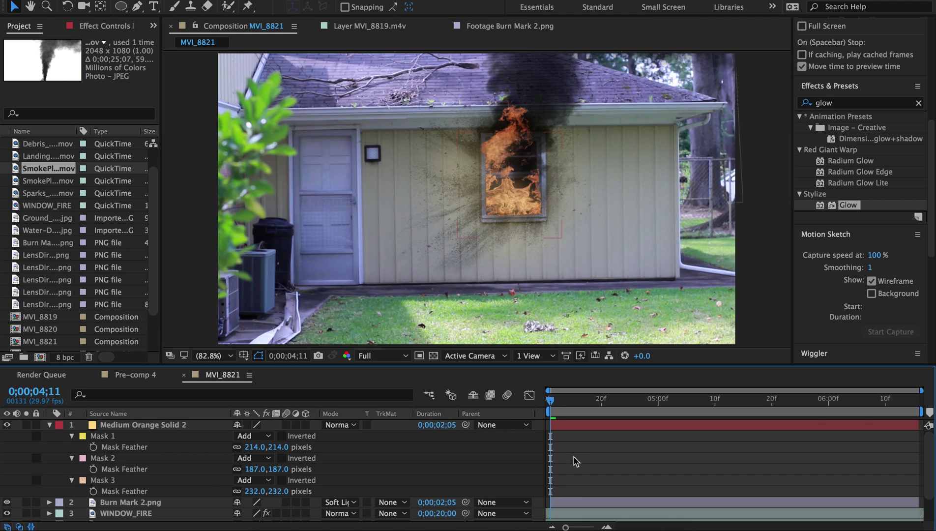
# - Toggle the glow solid's visibility repeatedly to compare the wall around the window with and without the light
pyautogui.click(6, 426)
pyautogui.click(7, 426)
pyautogui.click(6, 426)
pyautogui.click(7, 426)
pyautogui.click(6, 426)
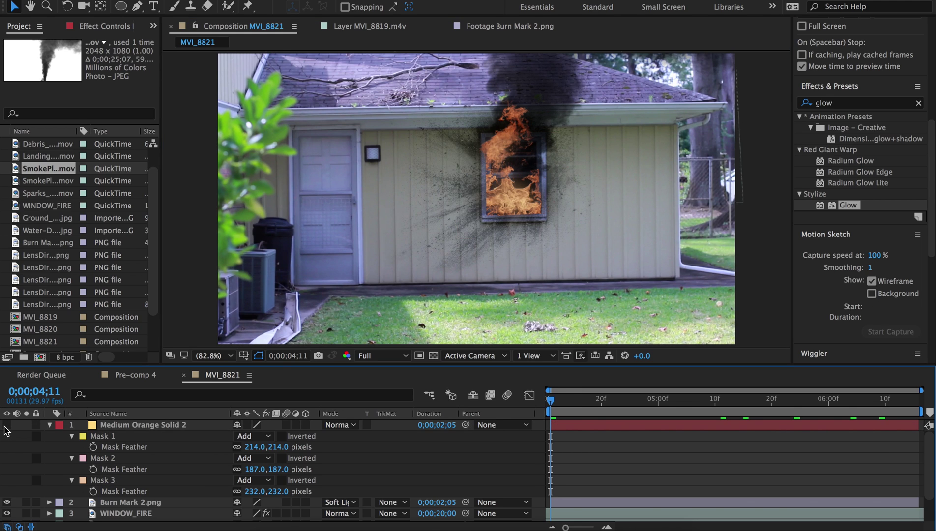
pyautogui.click(6, 426)
pyautogui.click(6, 426)
pyautogui.click(6, 426)
pyautogui.click(6, 426)
pyautogui.click(6, 426)
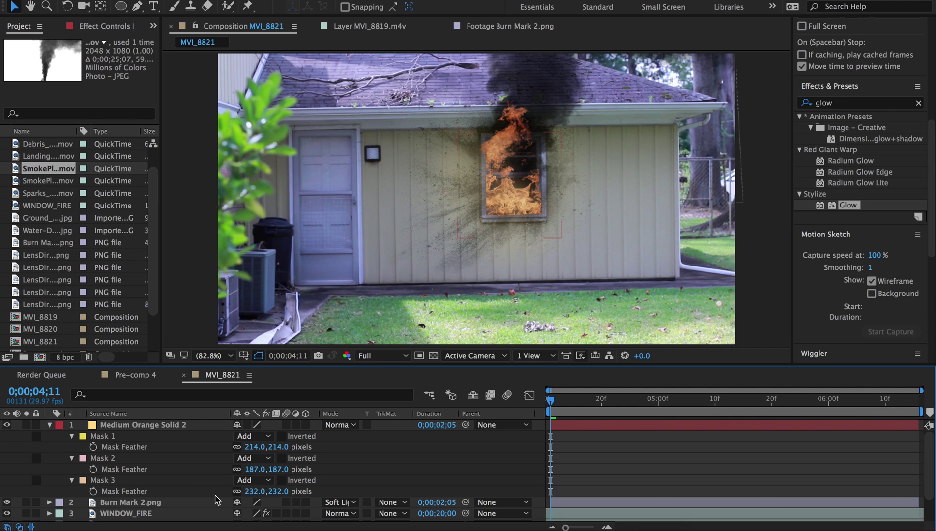
pyautogui.click(48, 426)
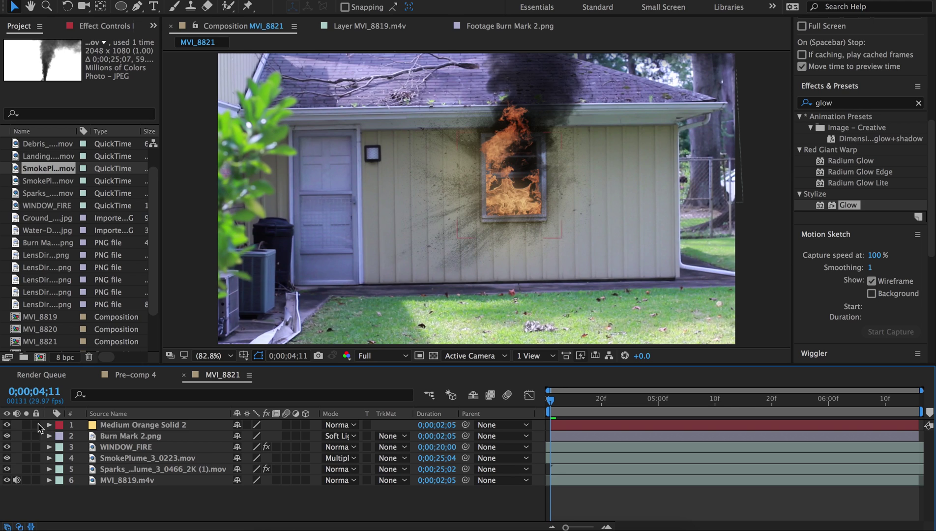
pyautogui.click(7, 425)
pyautogui.click(6, 425)
# - Paste the copied tracking keyframes for Position, Scale and Rotation onto the glow solid's transform properties
pyautogui.click(49, 424)
pyautogui.click(59, 436)
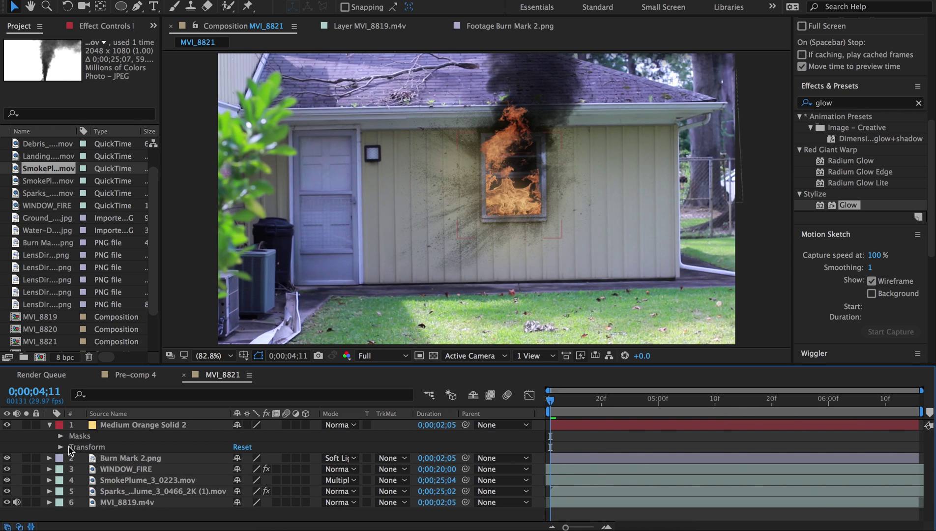
pyautogui.click(62, 447)
pyautogui.click(113, 446)
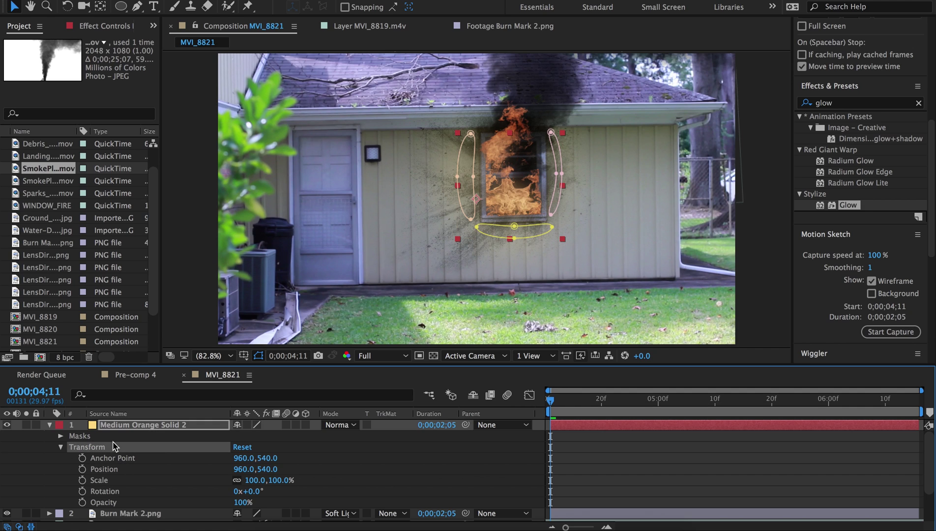
pyautogui.press('super+v')
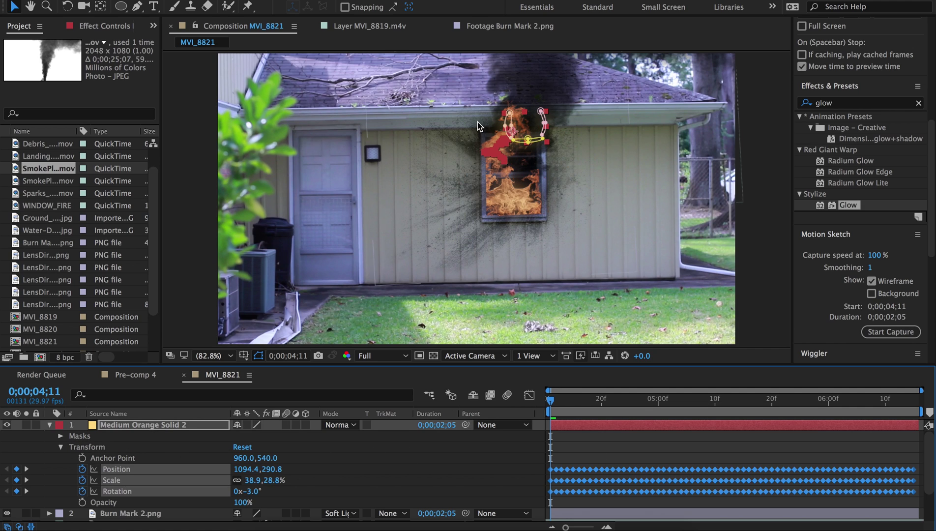
# - Scale all the glow solid's keyframes to 114.6, 84.8% and move its Position keyframes around the window to start at 961.5, 551.8
pyautogui.moveTo(269, 483); pyautogui.dragTo(300, 482)
pyautogui.moveTo(548, 465); pyautogui.dragTo(924, 503)
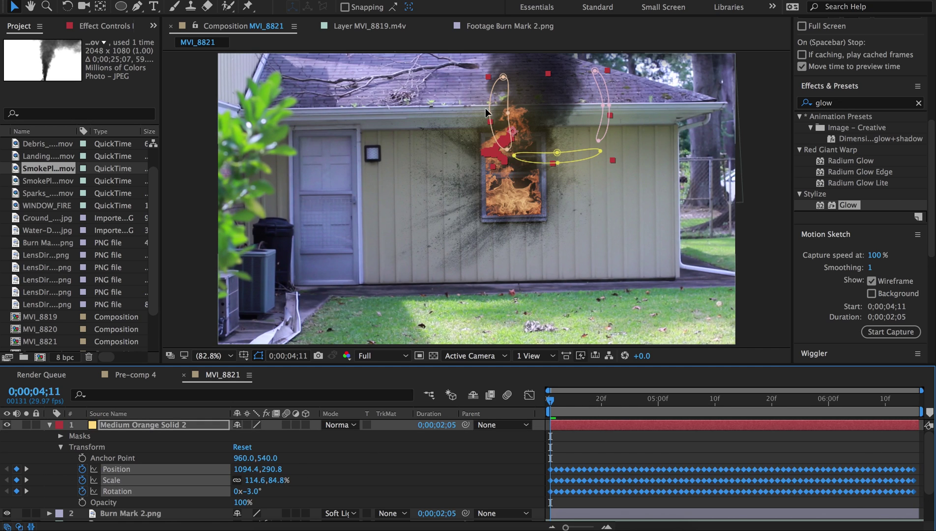
pyautogui.moveTo(493, 153); pyautogui.dragTo(459, 225)
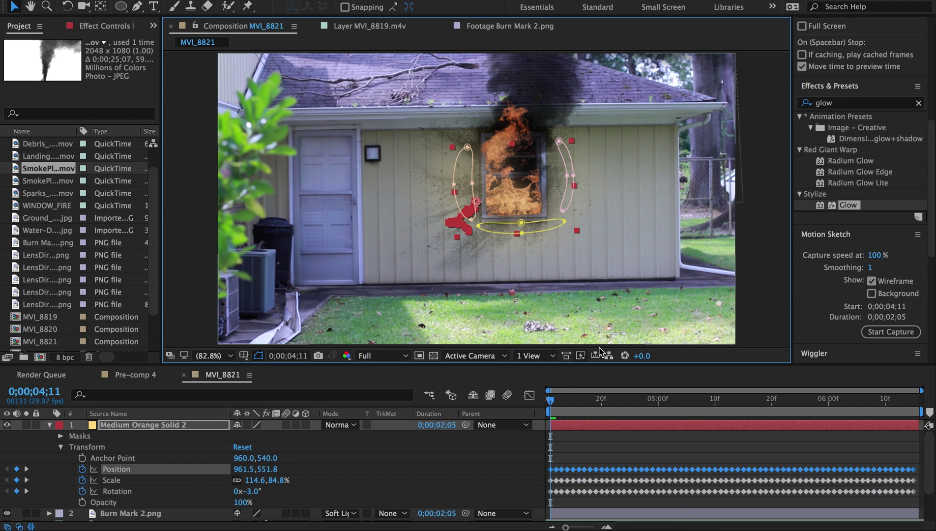
pyautogui.click(607, 439)
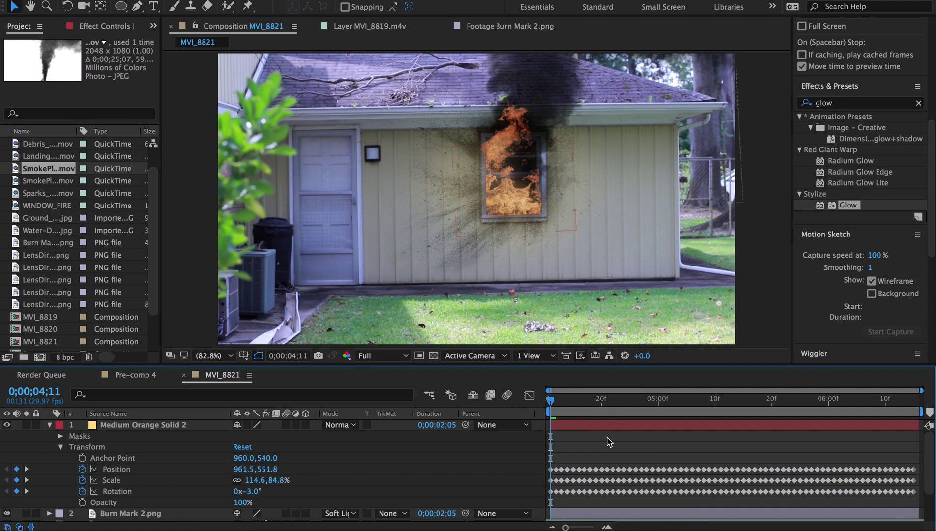
pyautogui.click(49, 425)
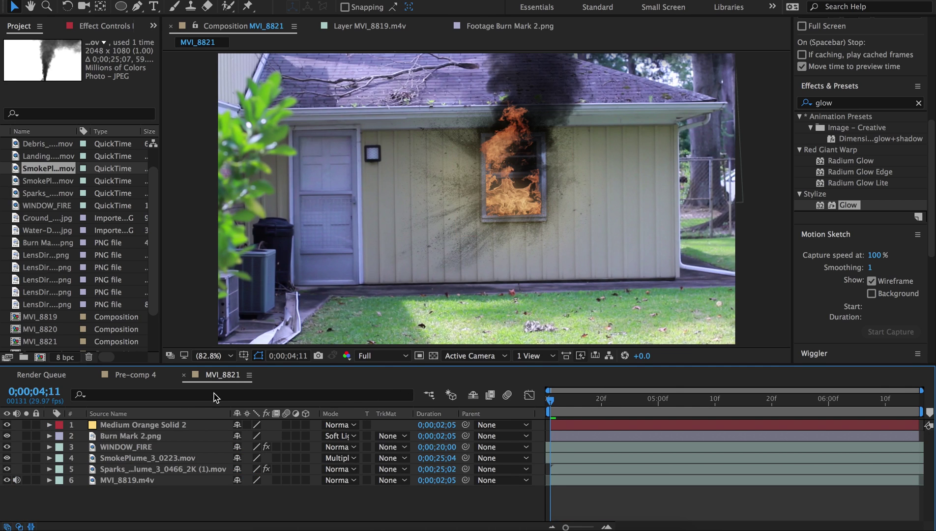
# - Keyframe a flickering Opacity on the glow solid, with 100% at 0;00;04;11, 7% at 0;00;04;15, 79% at 0;00;04;23 and another keyframe at 0;00;05;00
pyautogui.click(167, 429)
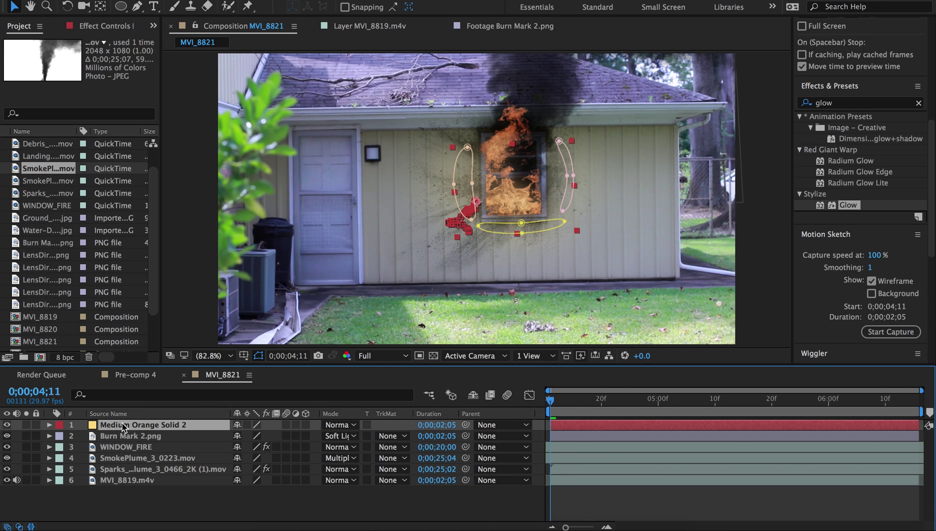
pyautogui.click(50, 424)
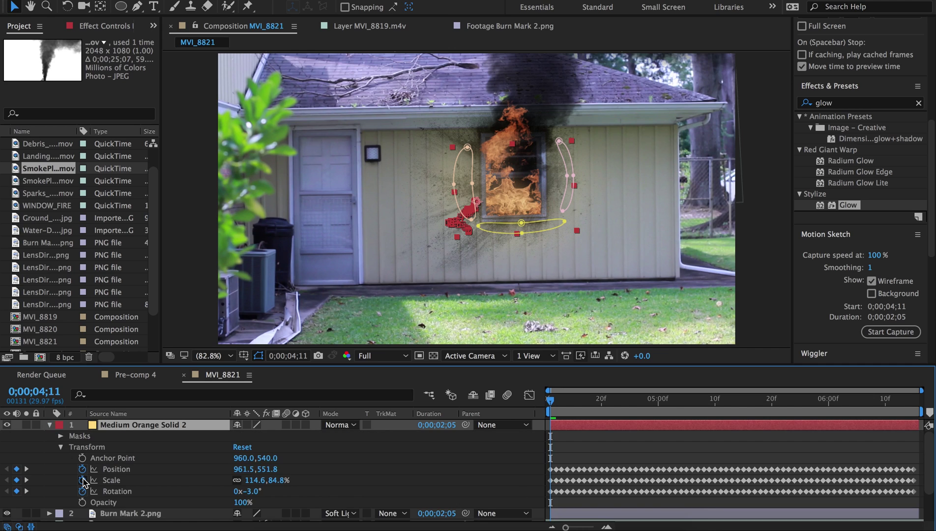
pyautogui.click(83, 502)
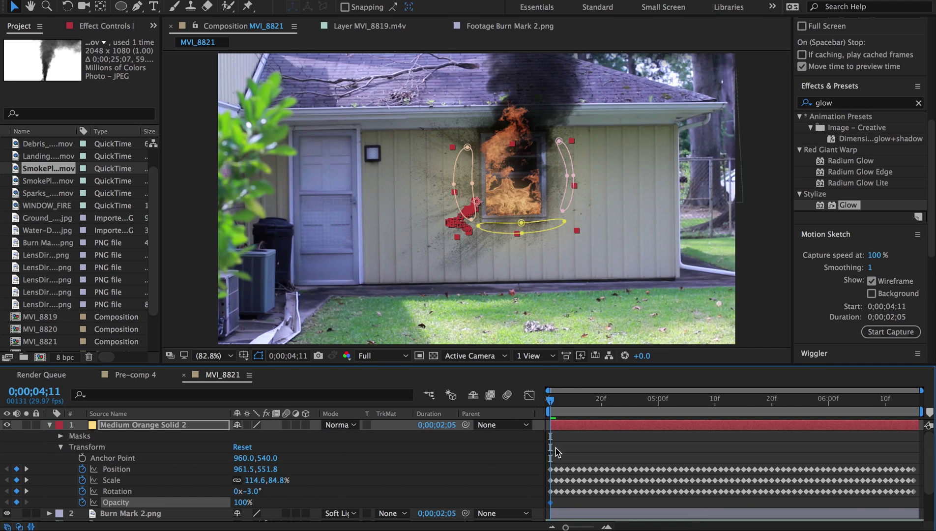
pyautogui.press('space')
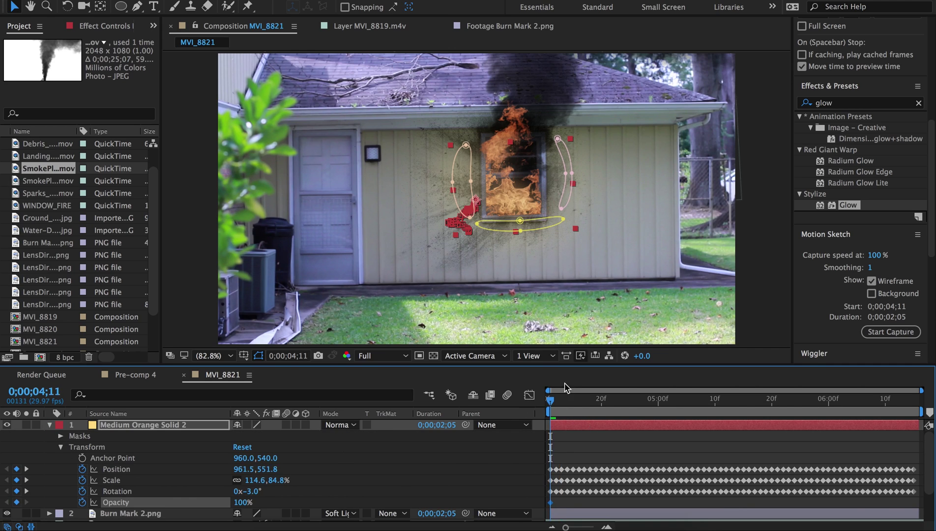
pyautogui.moveTo(236, 502); pyautogui.dragTo(140, 505)
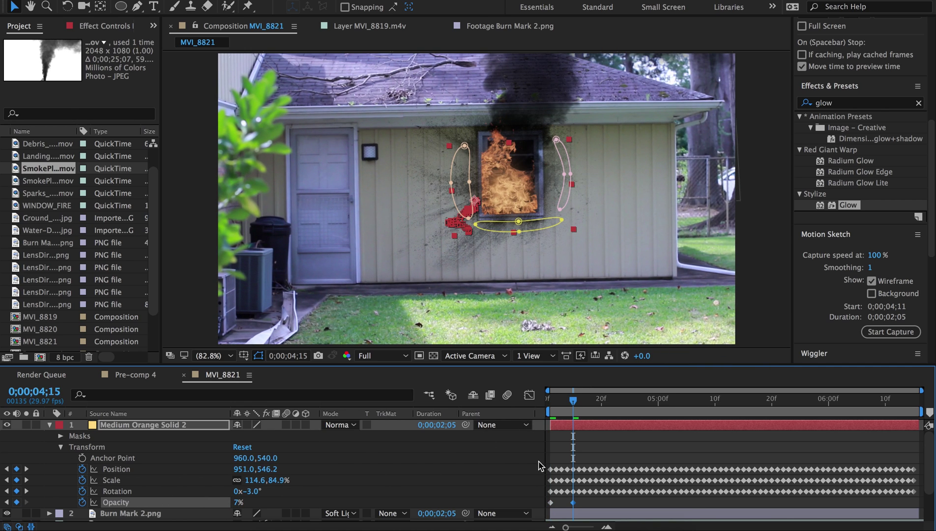
pyautogui.click(589, 409)
pyautogui.moveTo(239, 502)
pyautogui.mouseDown()
pyautogui.moveTo(251, 499)
pyautogui.moveTo(219, 503)
pyautogui.moveTo(256, 502)
pyautogui.mouseUp()
pyautogui.click(619, 408)
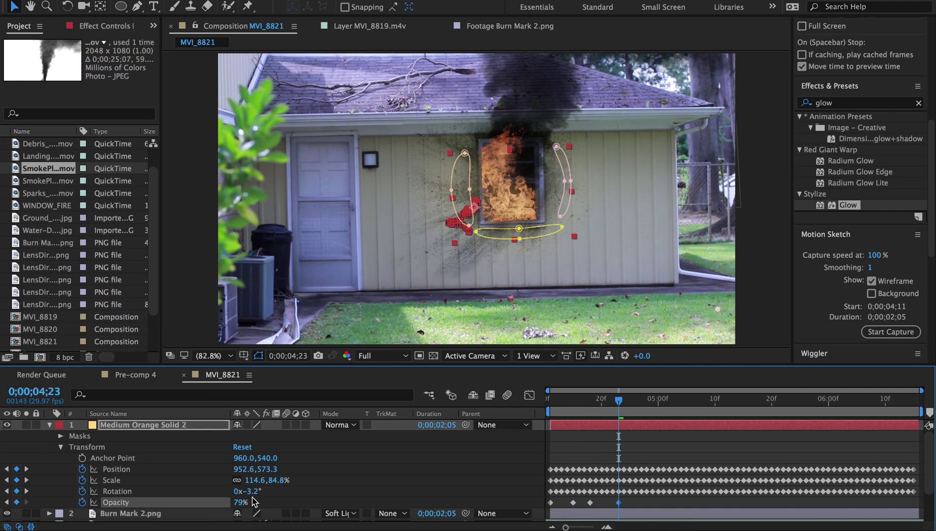
pyautogui.click(659, 400)
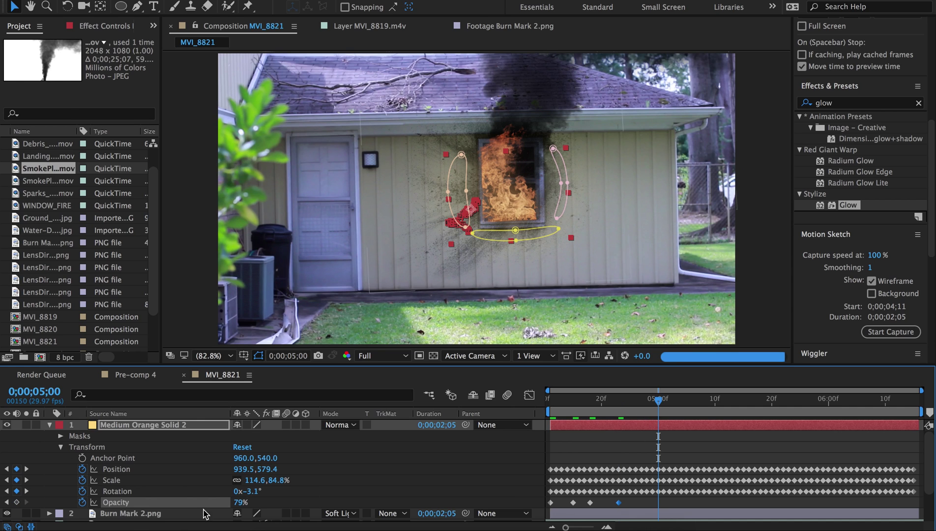
# - Copy the glow solid's Opacity keyframes and paste them at 0;00;04;13 and 0;00;04;26
pyautogui.moveTo(674, 498); pyautogui.dragTo(544, 509)
pyautogui.click(565, 401)
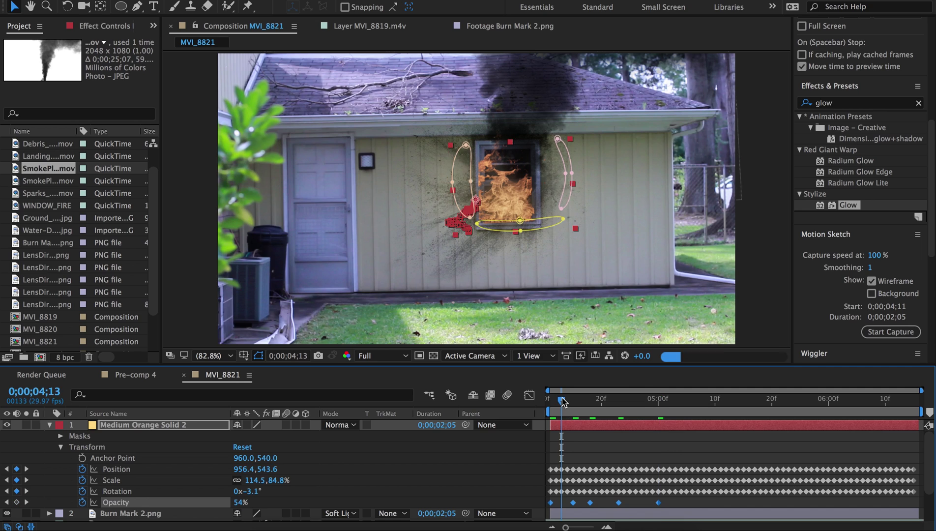
pyautogui.hotkey('ctrl', 'v')
pyautogui.click(636, 404)
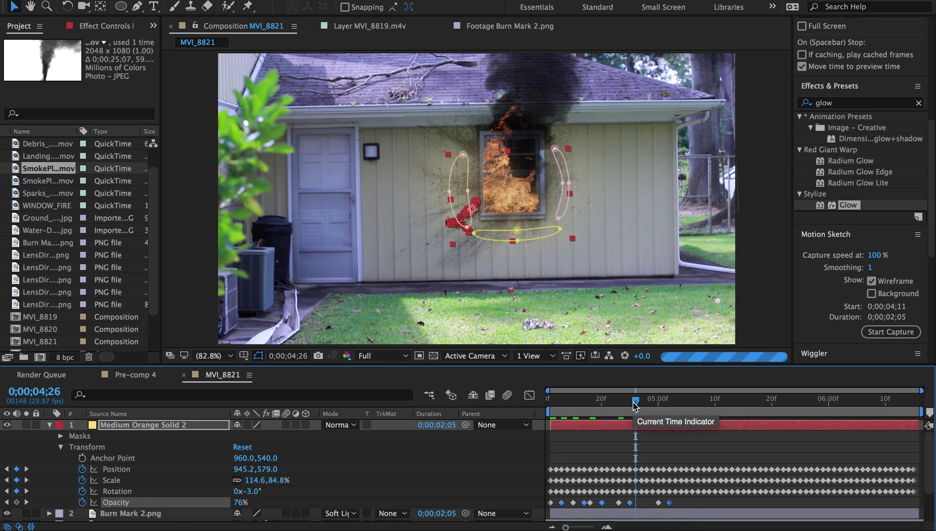
# - Copy a run of the Opacity keyframes and paste it shortly before 0;00;05;00, at 0;00;05;16 and at 0;00;05;09 to extend the flicker
pyautogui.click(681, 404)
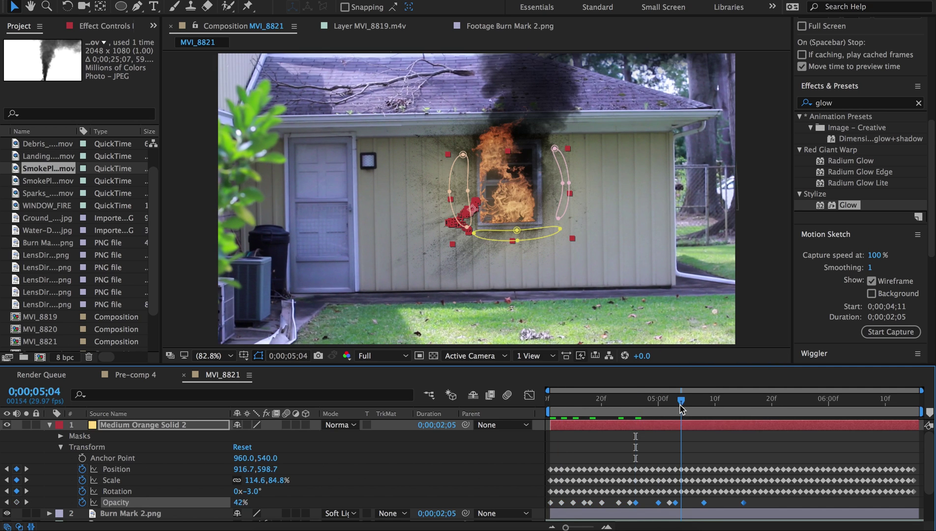
pyautogui.moveTo(769, 501); pyautogui.dragTo(605, 511)
pyautogui.click(652, 409)
pyautogui.hotkey('ctrl', 'v')
pyautogui.click(770, 410)
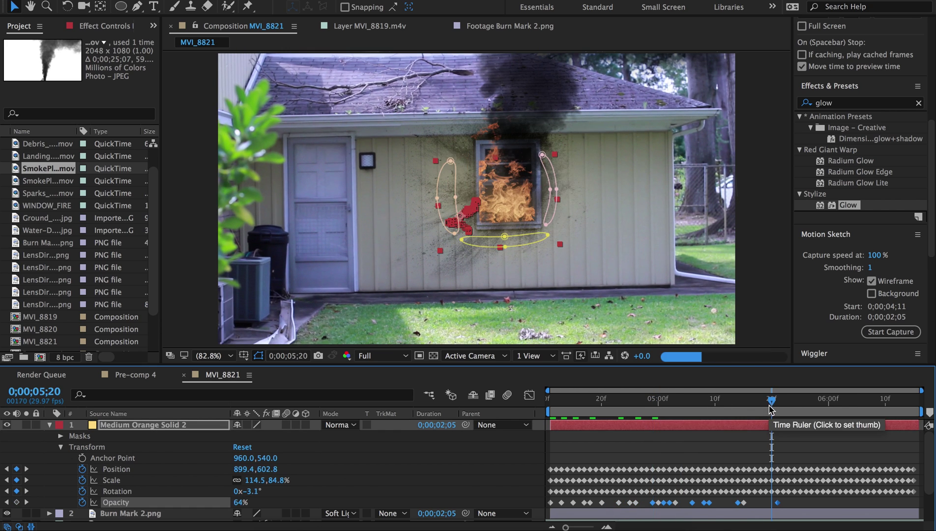
pyautogui.click(749, 410)
pyautogui.hotkey('ctrl', 'v')
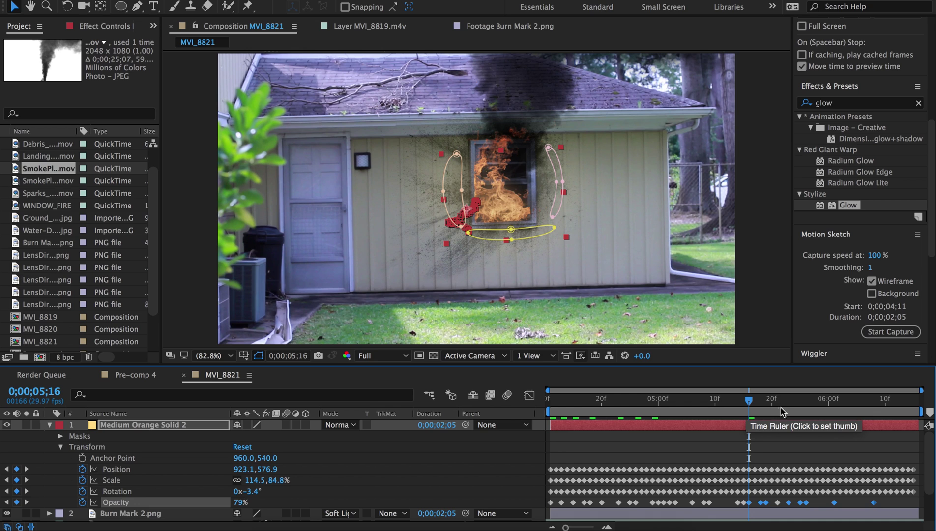
pyautogui.click(709, 410)
pyautogui.hotkey('ctrl', 'v')
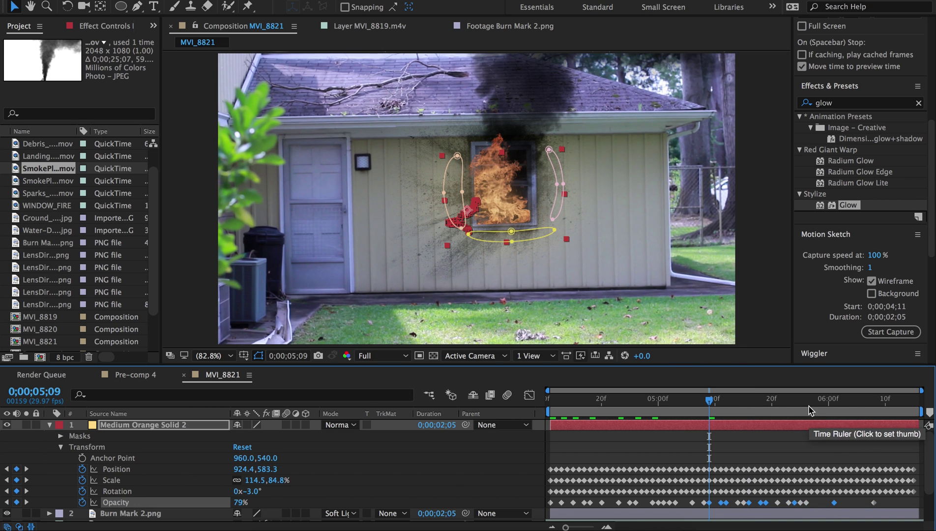
# - Paste the copied Opacity keyframes at 0;00;05;26 on Medium Orange Solid 2 and preview the flicker
pyautogui.click(807, 410)
pyautogui.hotkey('ctrl', 'v')
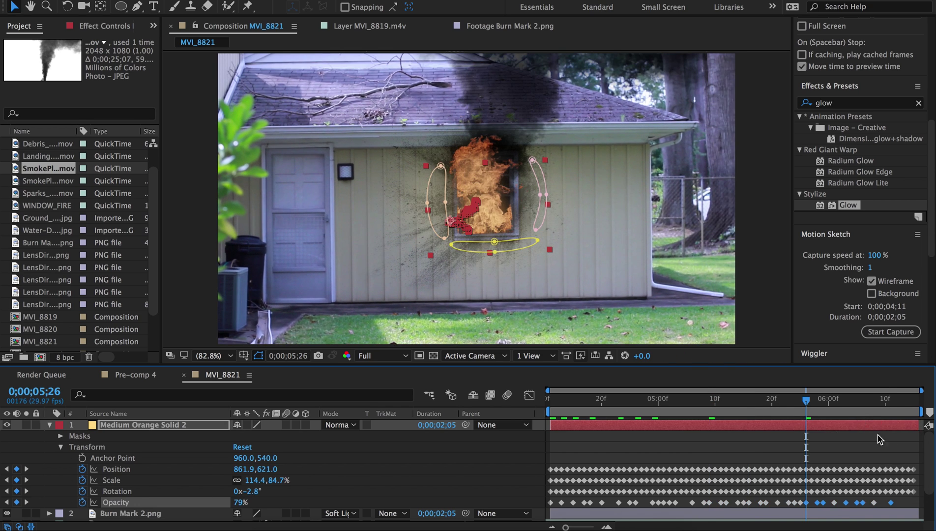
pyautogui.click(563, 401)
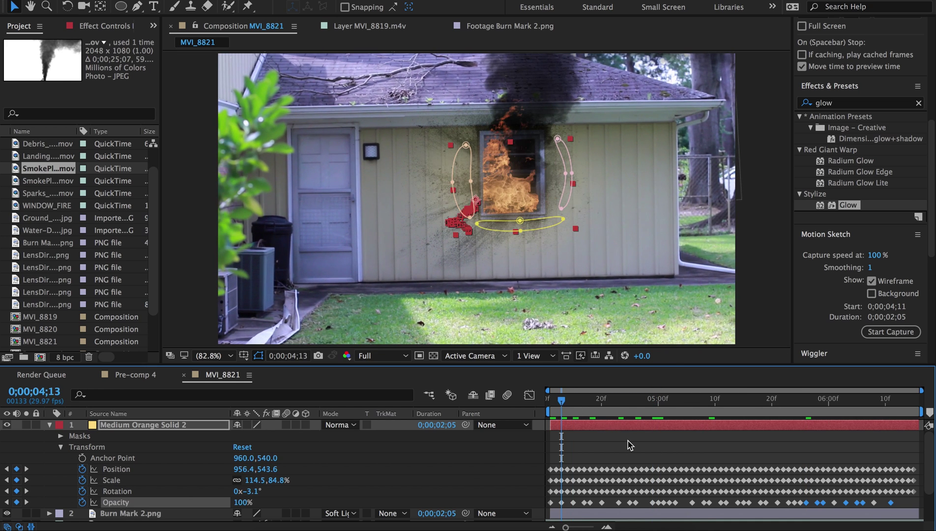
pyautogui.click(627, 441)
pyautogui.press('space')
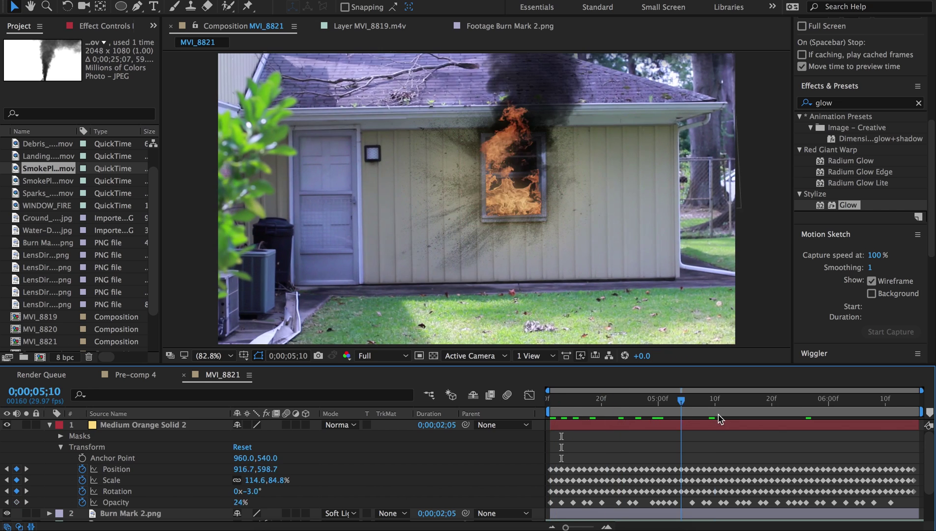
pyautogui.press('super+grave')
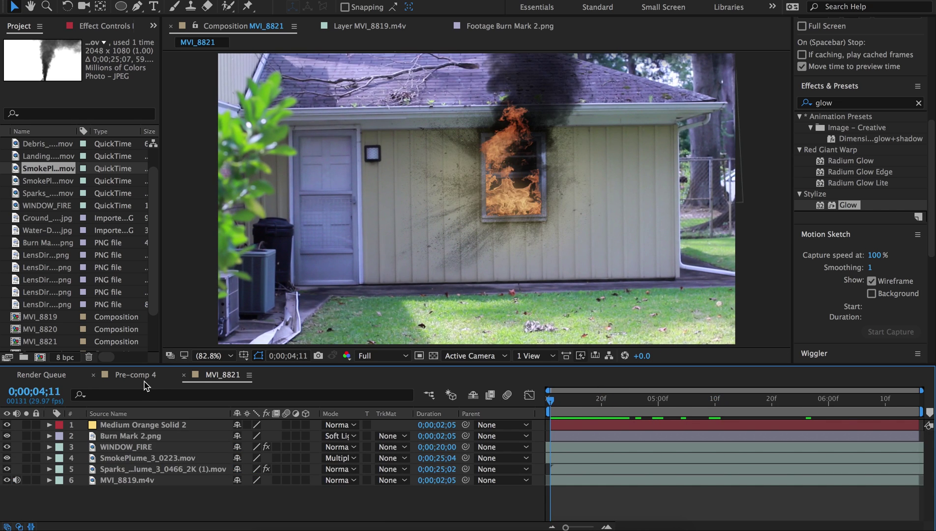
# - Copy the Lumetri Color effect from the bottommost MVI_8819.m4v layer in Pre-comp 4
pyautogui.click(137, 375)
pyautogui.scroll(-2, 142, 477)
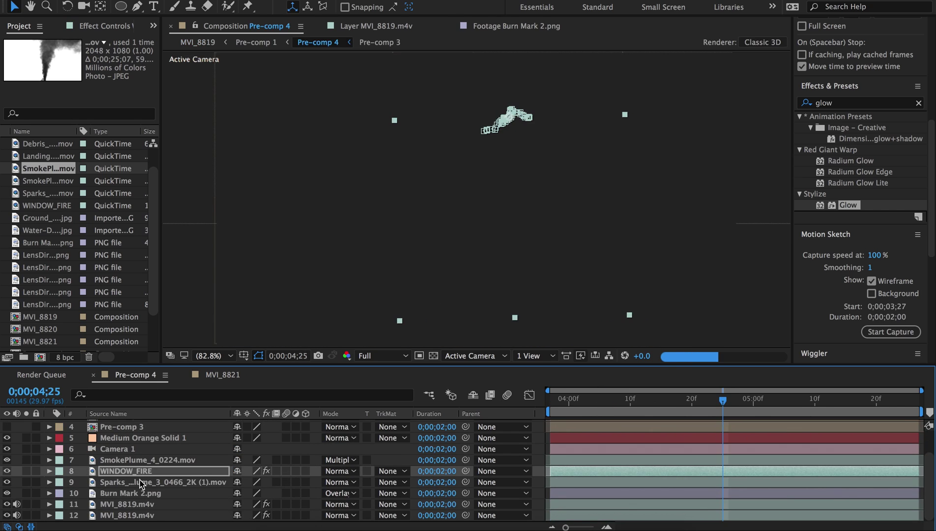
pyautogui.click(142, 515)
pyautogui.press('F3')
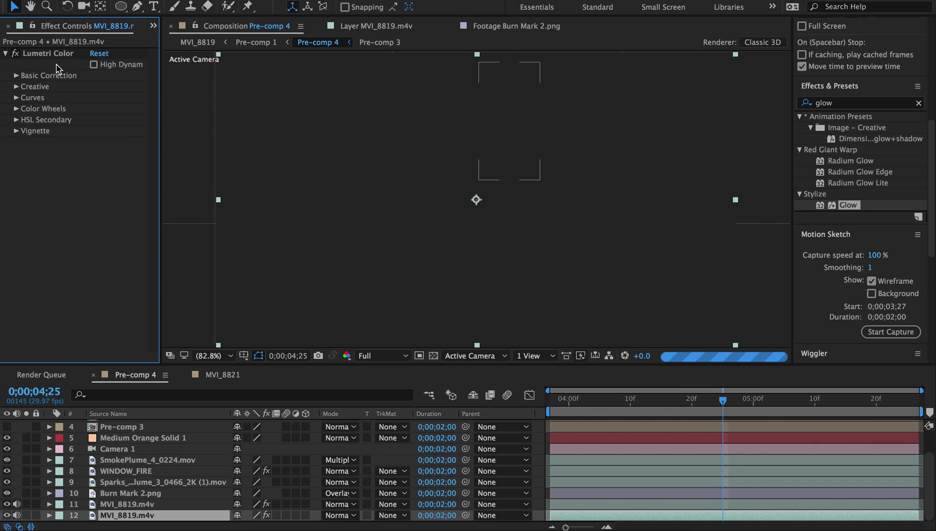
pyautogui.click(51, 54)
pyautogui.press('c')
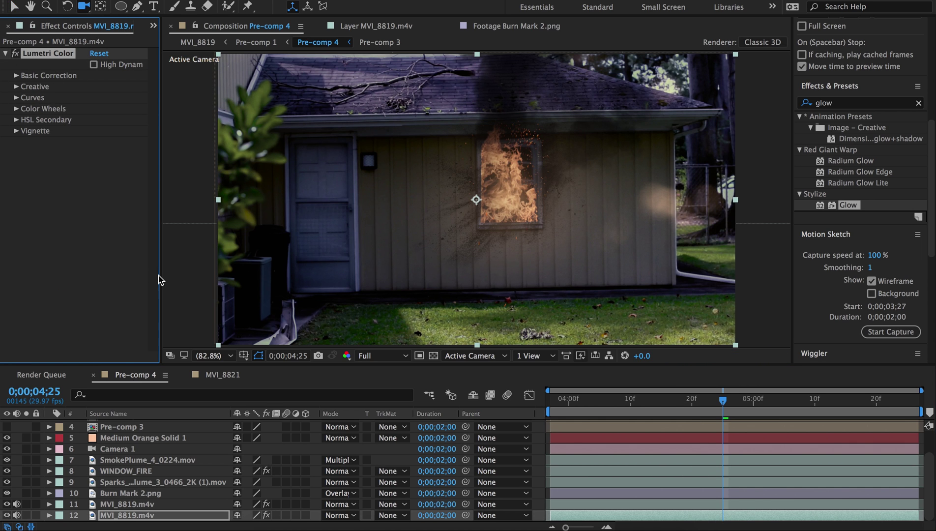
pyautogui.press('v')
# - Search the effects for "lum" and apply Lumetri Color to the MVI_8819.m4v layer in MVI_8821
pyautogui.click(223, 375)
pyautogui.click(853, 115)
pyautogui.click(812, 106)
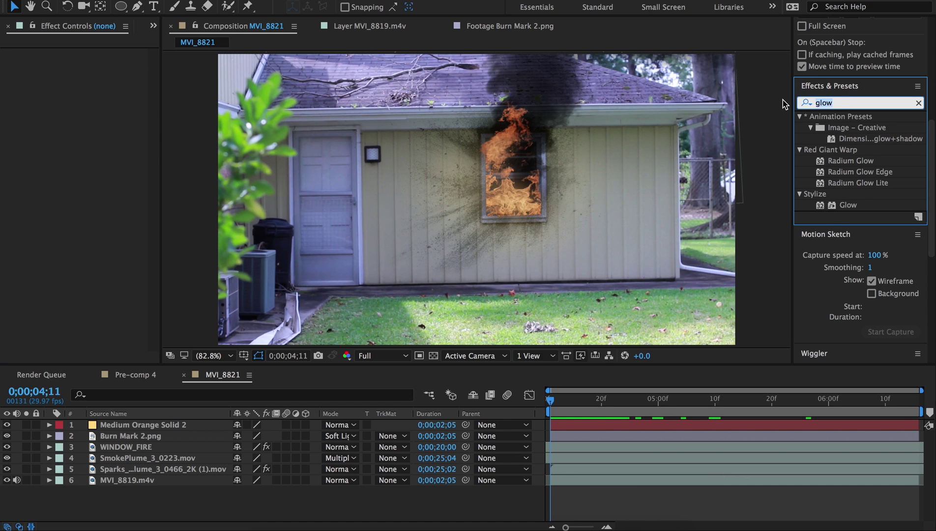
pyautogui.write('lum')
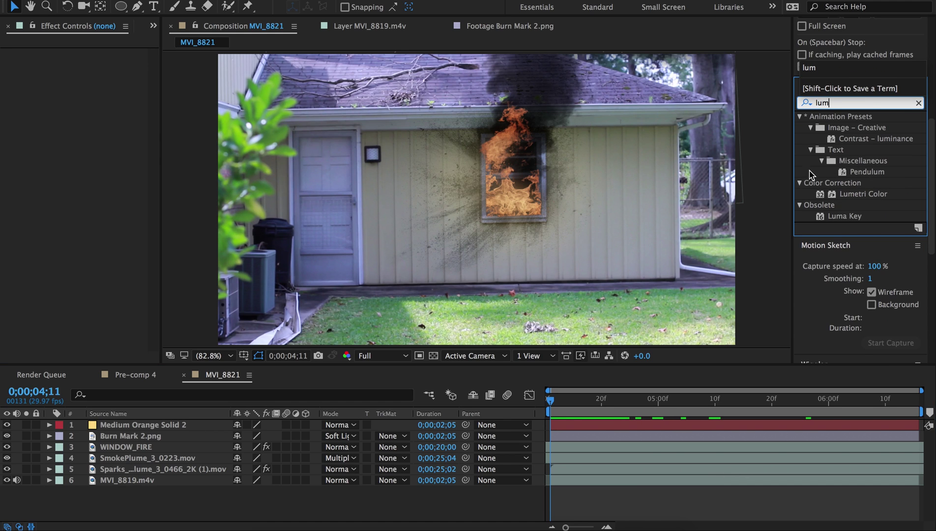
pyautogui.moveTo(838, 194); pyautogui.dragTo(665, 484)
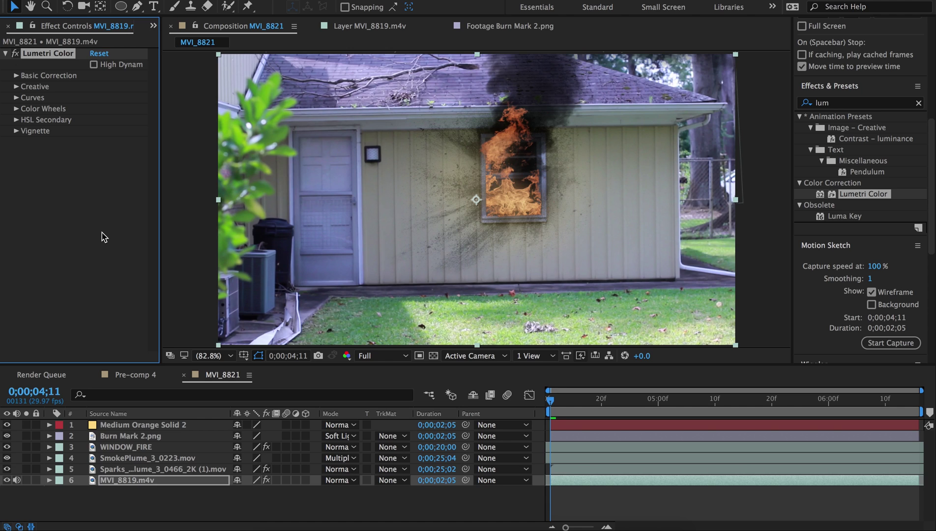
# - Try an AlexaV3 input LUT in the Basic Correction of the house footage's Lumetri Color effect
pyautogui.click(107, 146)
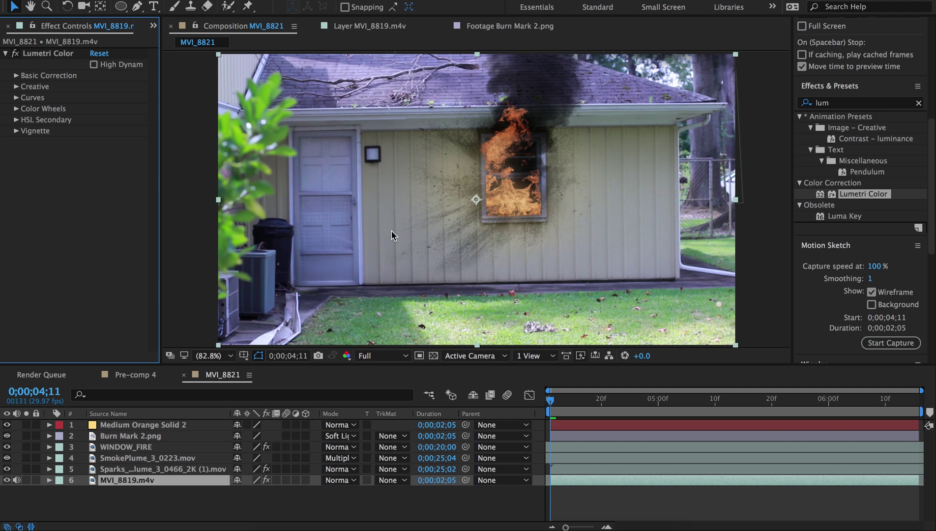
pyautogui.click(45, 55)
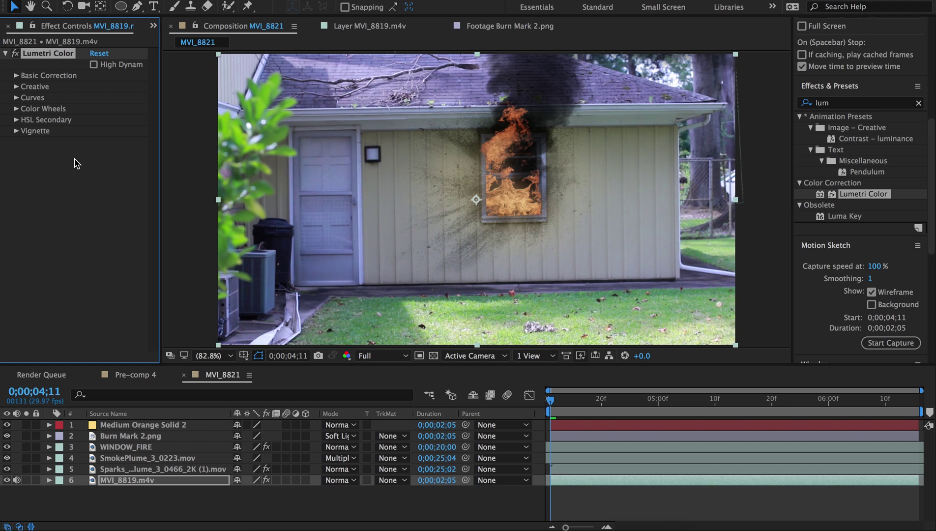
pyautogui.click(17, 76)
pyautogui.click(116, 98)
pyautogui.click(120, 175)
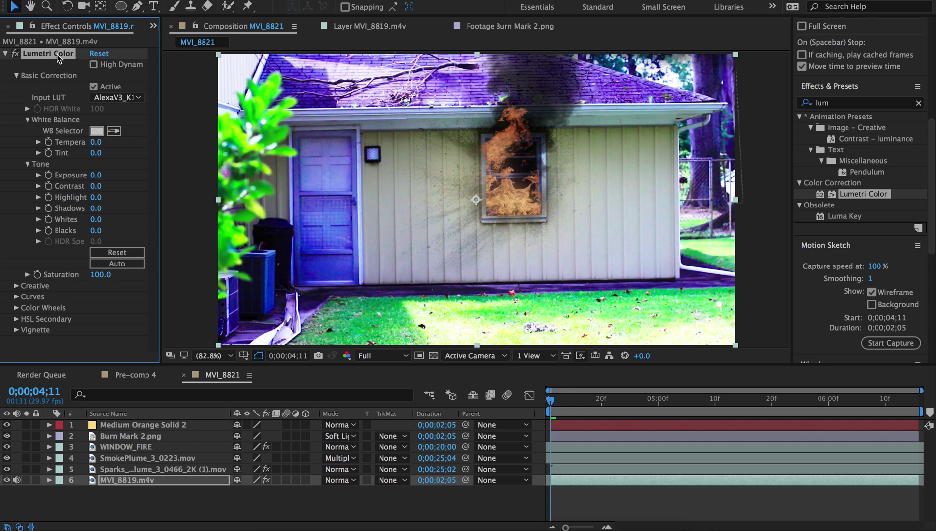
# - Undo the LUT and use the copied Lumetri grade: Exposure -1.7, Contrast 26, Highlights -13, Whites -142, Blacks -8, look SL GOLD TOBACCO
pyautogui.hotkey('ctrl', 'z')
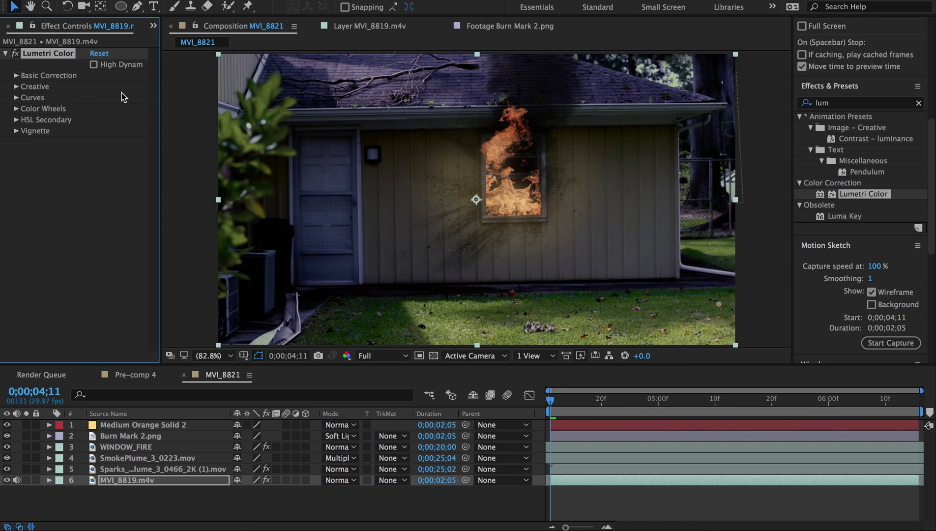
pyautogui.click(18, 75)
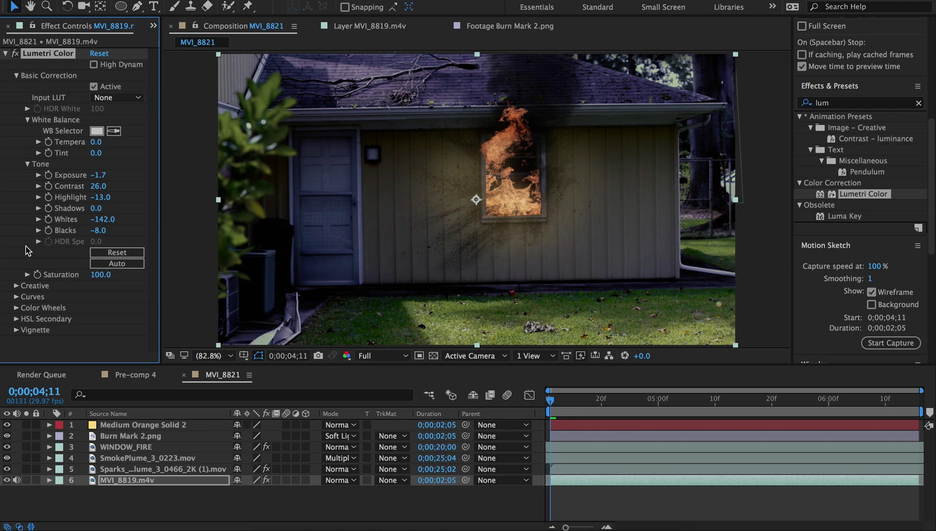
pyautogui.click(15, 286)
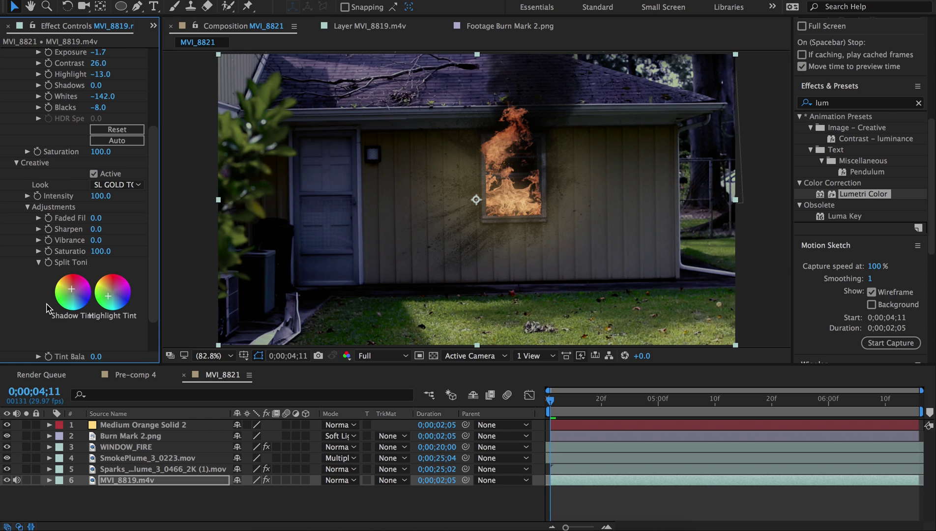
pyautogui.click(125, 188)
pyautogui.scroll(-15, 133, 433)
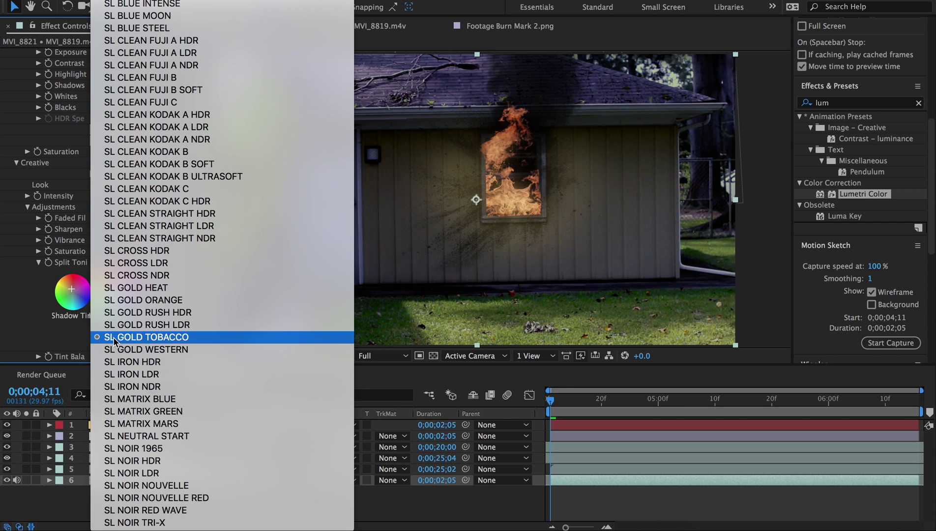
pyautogui.click(21, 325)
pyautogui.scroll(5, 15, 196)
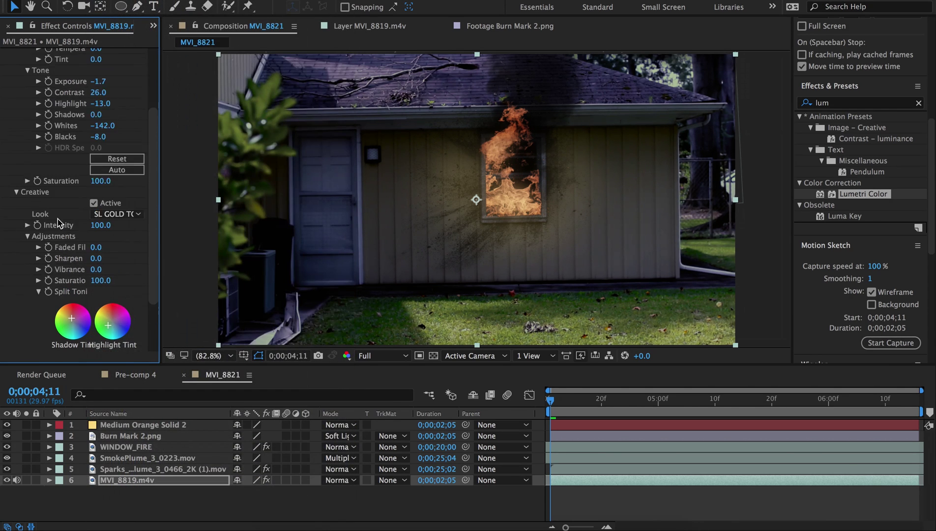
pyautogui.click(5, 54)
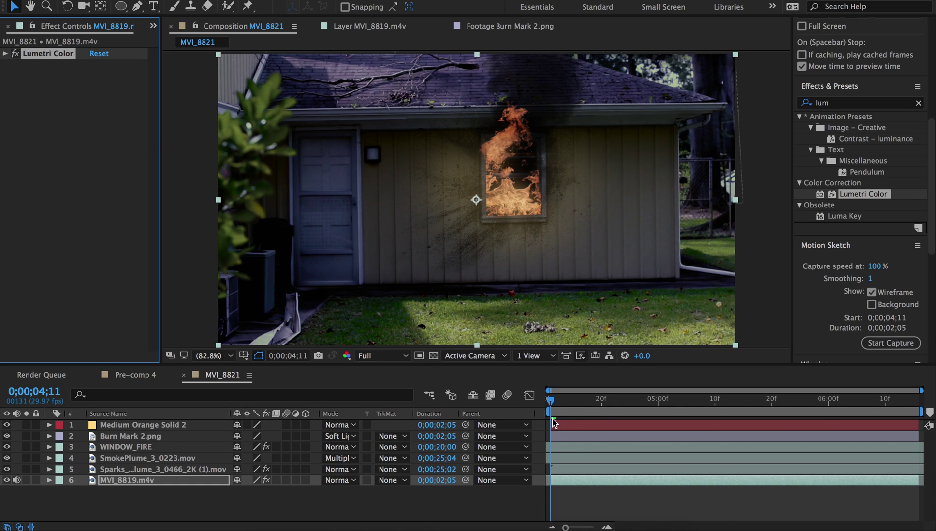
# - Check Pre-comp 4, then add the Landing 3_0356_4K.mov sparks clip as the top layer of MVI_8821
pyautogui.click(673, 508)
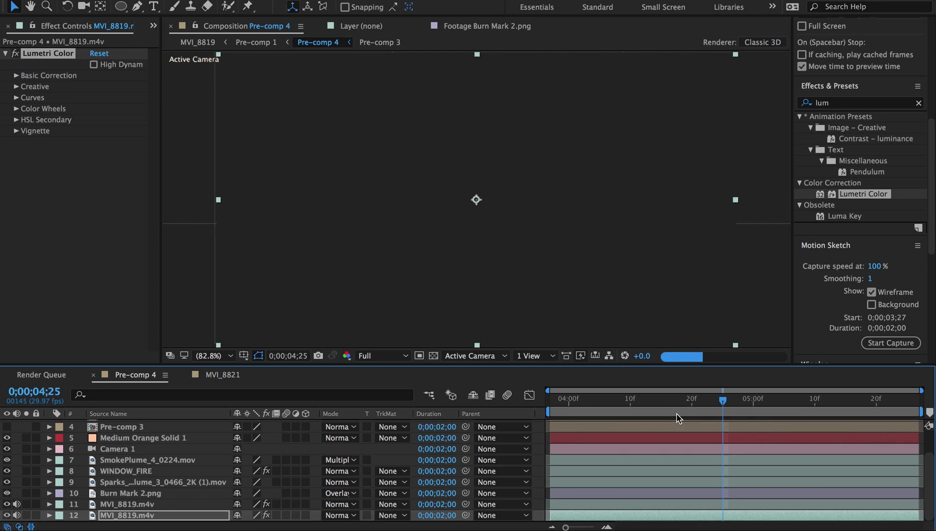
pyautogui.click(637, 401)
pyautogui.click(232, 376)
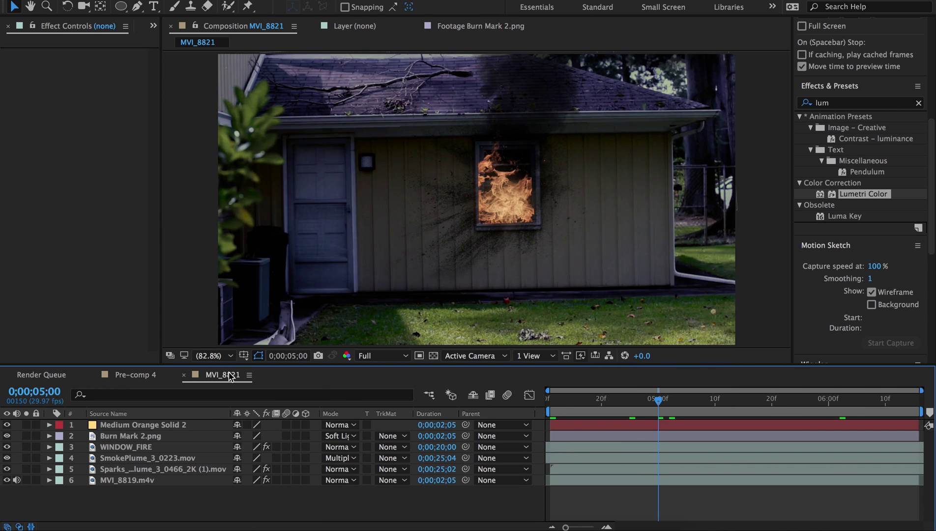
pyautogui.click(154, 26)
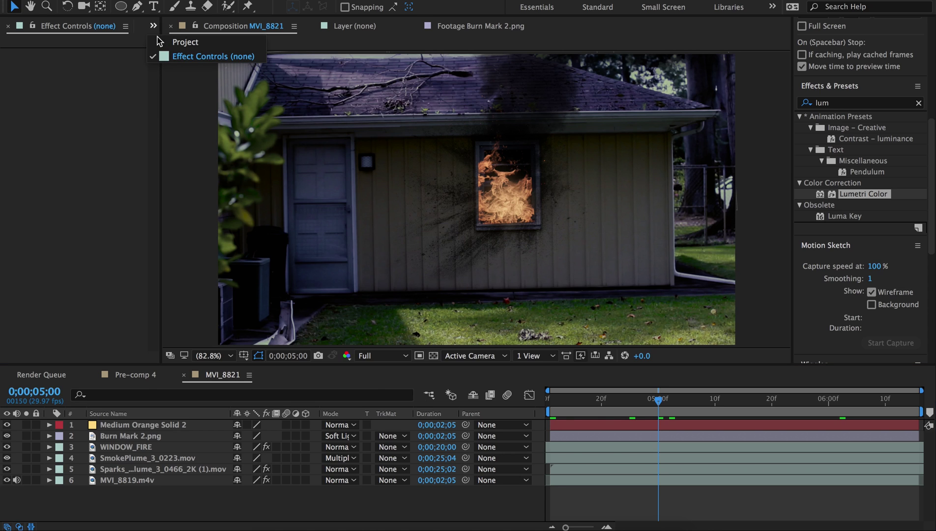
pyautogui.click(162, 40)
pyautogui.moveTo(47, 157); pyautogui.dragTo(246, 423)
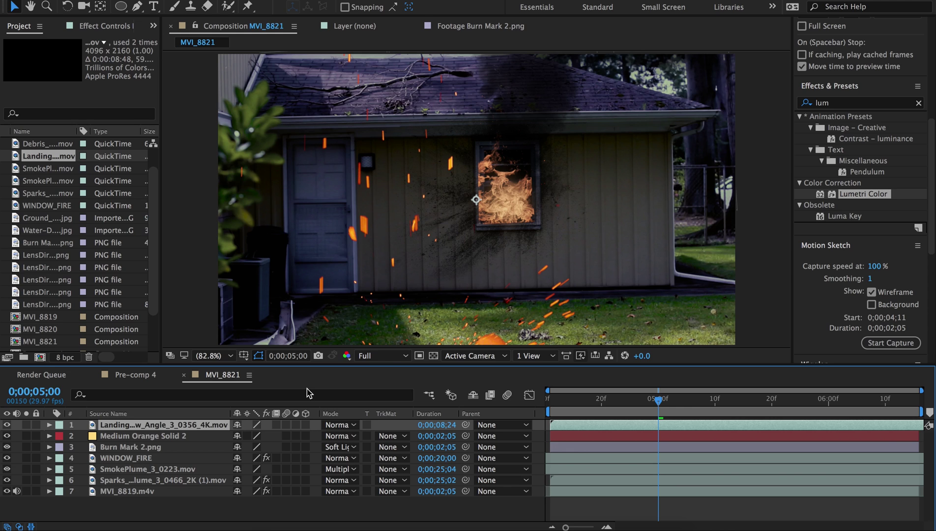
# - Scale the landing sparks layer to 36% and move it onto the ground beneath the burning window
pyautogui.press('s')
pyautogui.click(254, 436)
pyautogui.write('33')
pyautogui.press('Return')
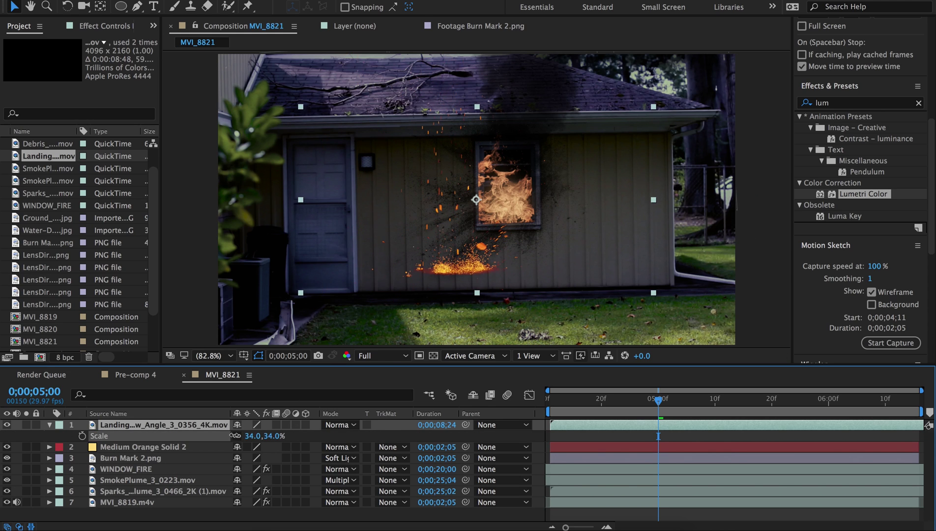
pyautogui.moveTo(235, 436); pyautogui.dragTo(236, 436)
pyautogui.click(435, 292)
pyautogui.moveTo(438, 289); pyautogui.dragTo(482, 302)
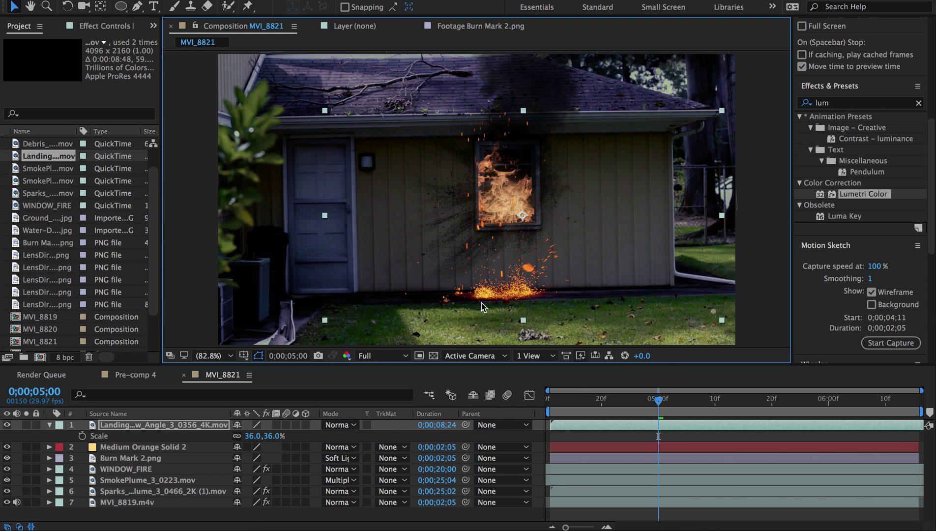
# - Reduce the landing sparks layer's Scale to 25% and reposition it below the window at about 1160.5, 658.4
pyautogui.moveTo(658, 412); pyautogui.dragTo(608, 412)
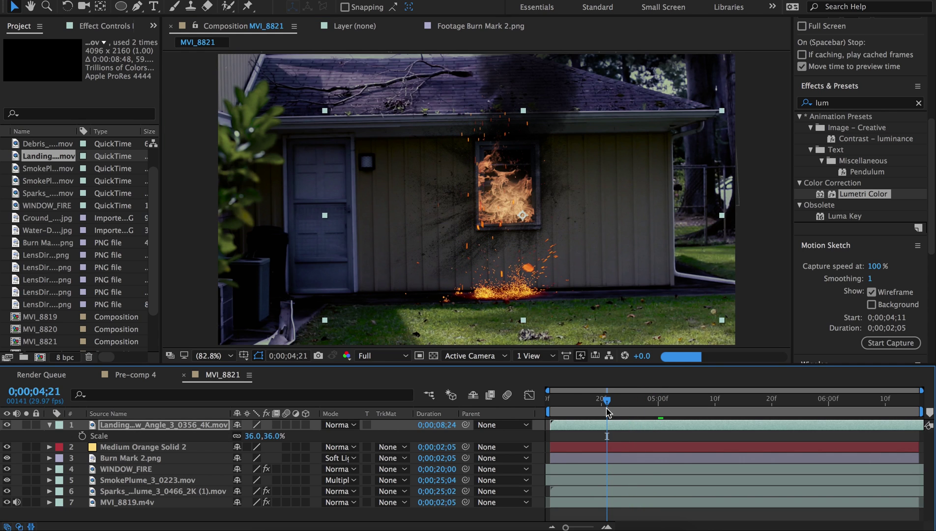
pyautogui.click(561, 412)
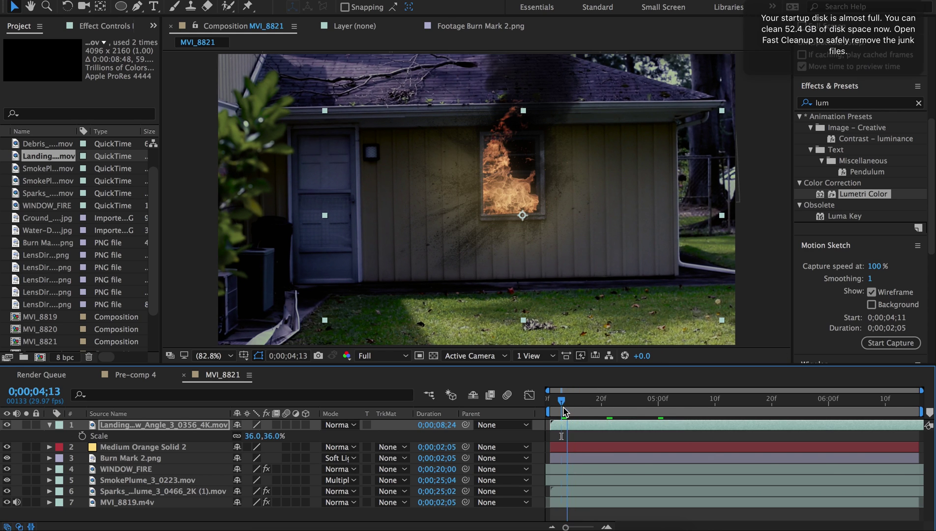
pyautogui.click(761, 12)
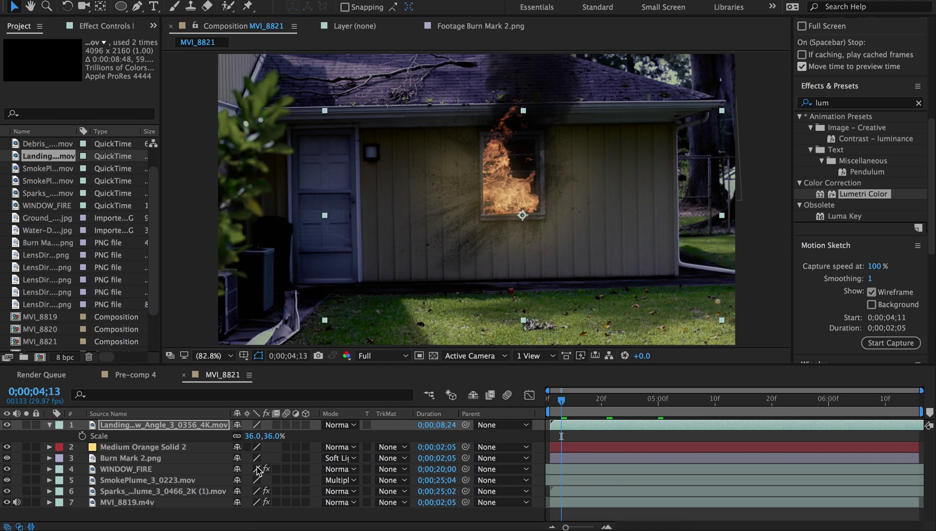
pyautogui.moveTo(282, 437); pyautogui.dragTo(268, 437)
pyautogui.click(583, 225)
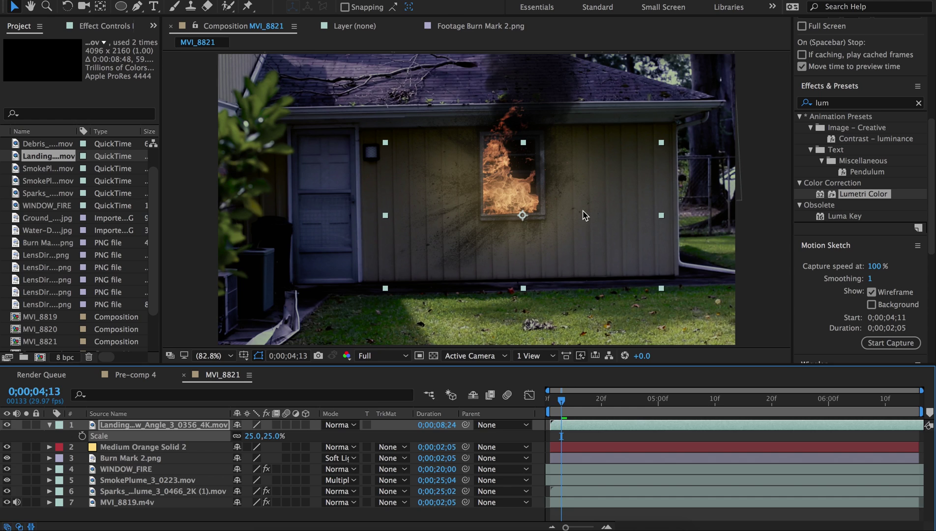
pyautogui.moveTo(618, 415); pyautogui.dragTo(604, 416)
pyautogui.moveTo(512, 291); pyautogui.dragTo(517, 291)
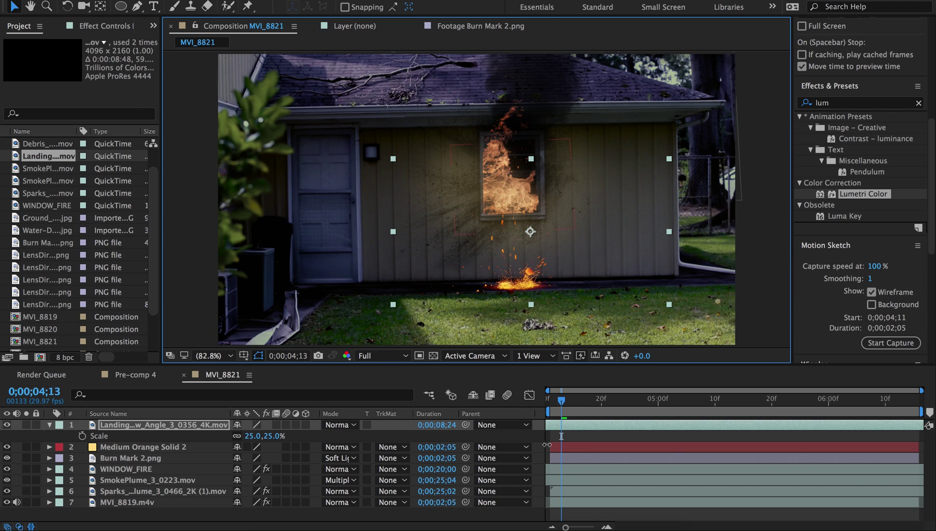
# - Slide the landing sparks layer along the timeline to retime its embers around 0;00;04;11
pyautogui.hotkey('shift', 'Home')
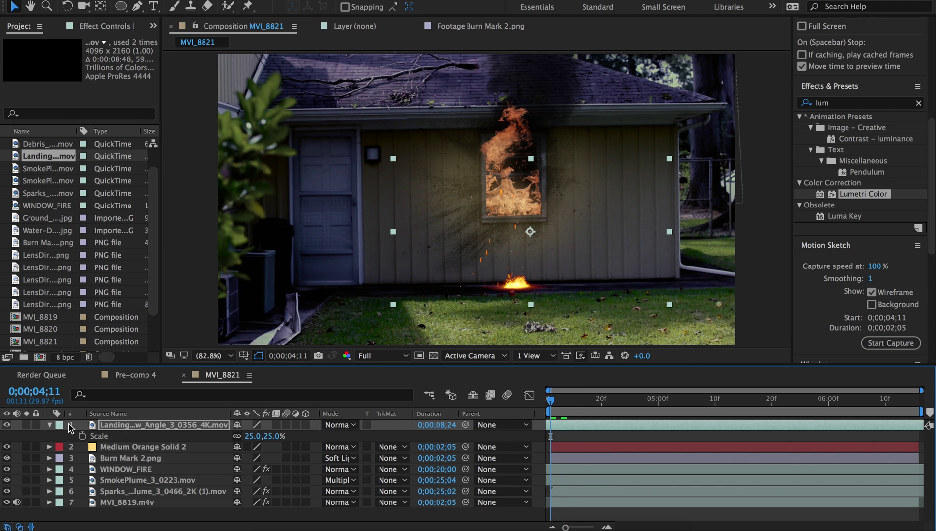
pyautogui.moveTo(582, 426); pyautogui.dragTo(599, 426)
pyautogui.hotkey('ctrl', 'z')
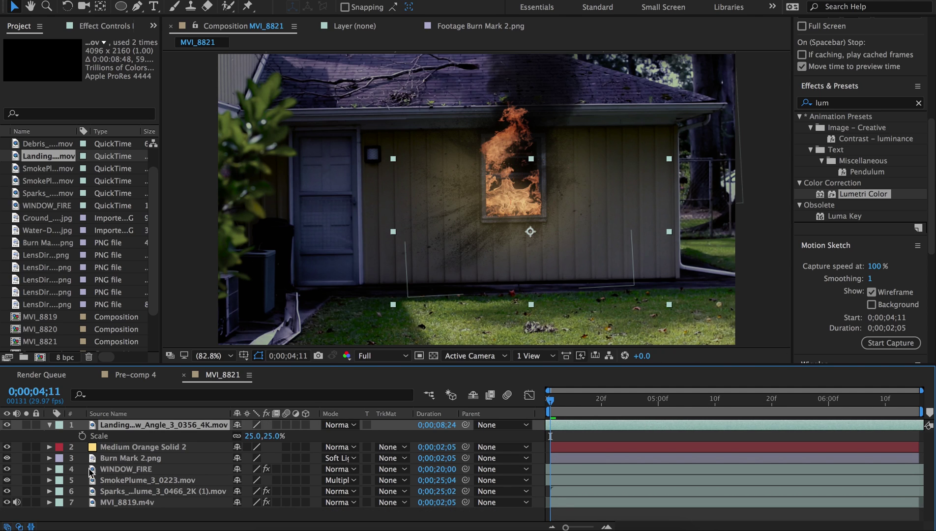
# - Copy the tracked Position, Scale and Rotation keyframes from the WINDOW_FIRE layer onto the landing sparks layer
pyautogui.click(49, 469)
pyautogui.click(60, 502)
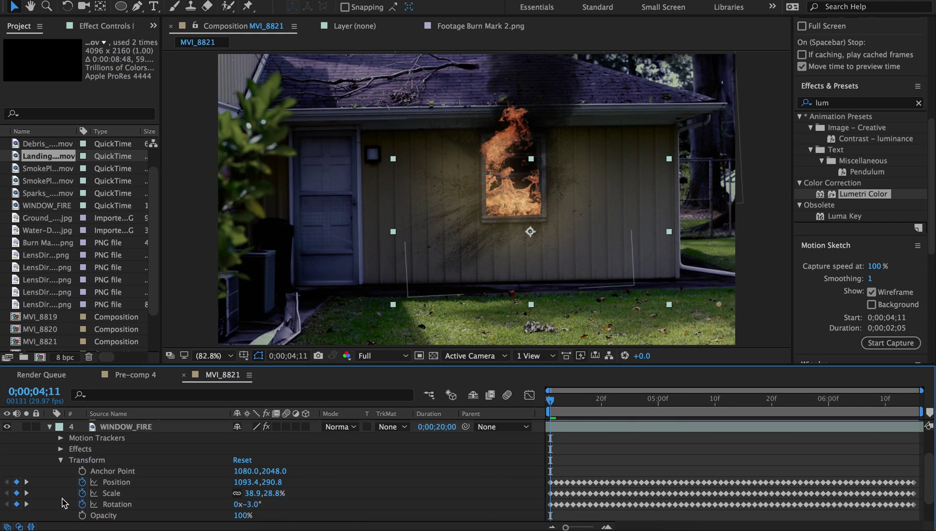
pyautogui.moveTo(918, 465); pyautogui.dragTo(546, 517)
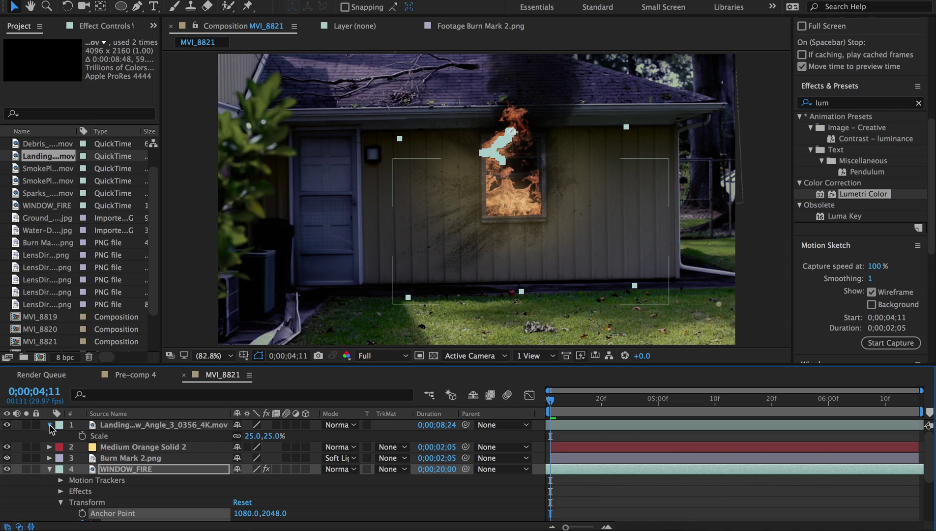
pyautogui.click(50, 426)
pyautogui.click(53, 426)
pyautogui.click(47, 425)
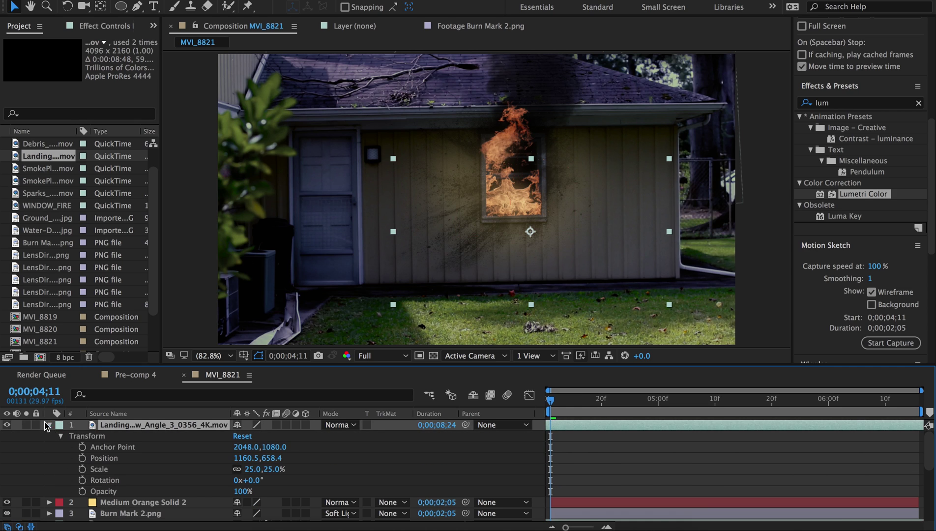
pyautogui.click(102, 439)
pyautogui.hotkey('ctrl', 'v')
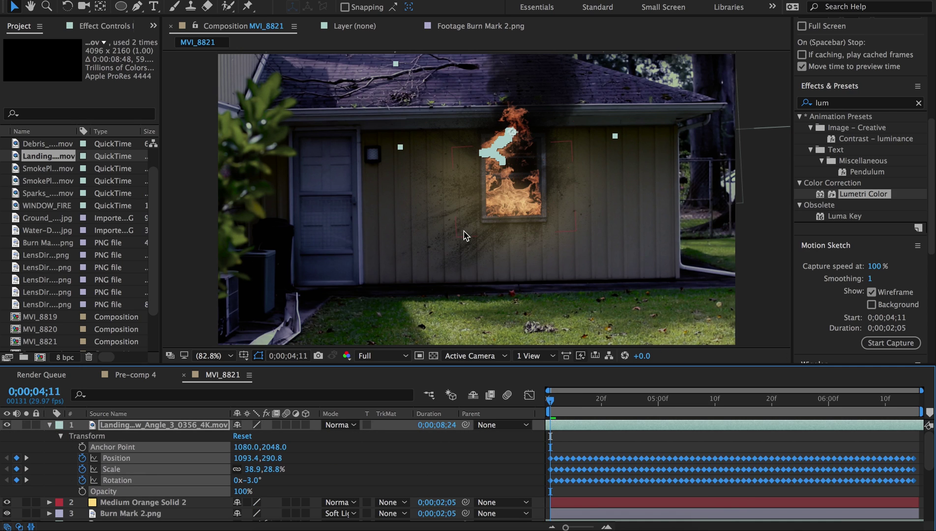
# - Move the landing sparks layer's entire tracked motion path onto the ground below the window, at about 840.7, 966.0 at 0;00;05;00
pyautogui.moveTo(479, 162); pyautogui.dragTo(478, 220)
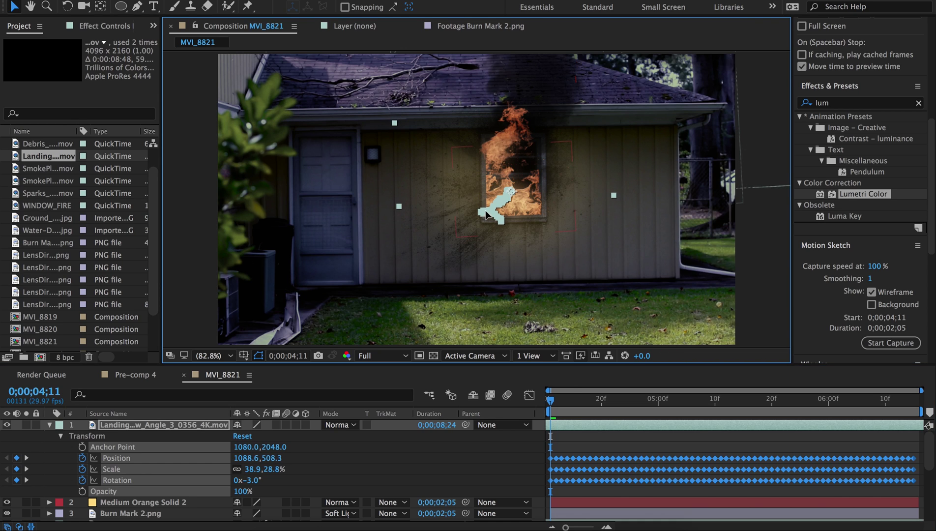
pyautogui.moveTo(547, 399); pyautogui.dragTo(597, 400)
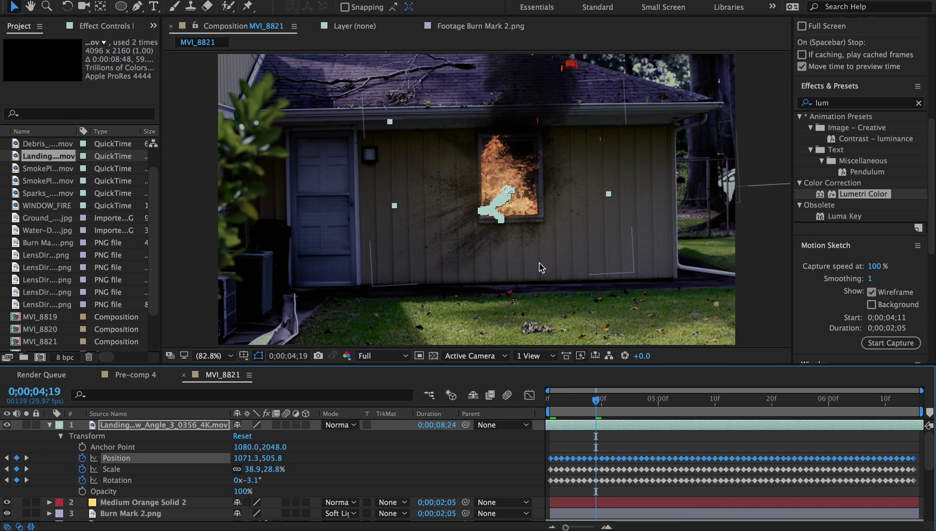
pyautogui.click(656, 428)
pyautogui.click(659, 416)
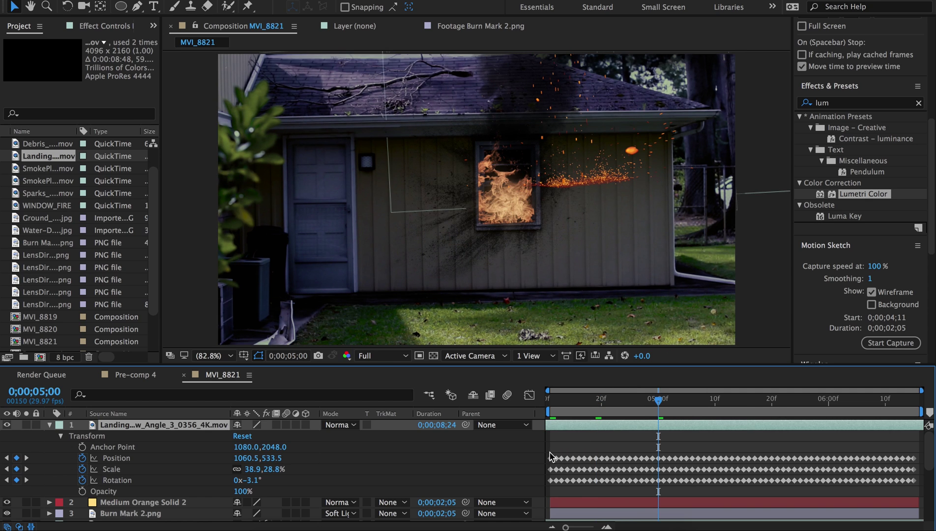
pyautogui.moveTo(551, 456); pyautogui.dragTo(922, 486)
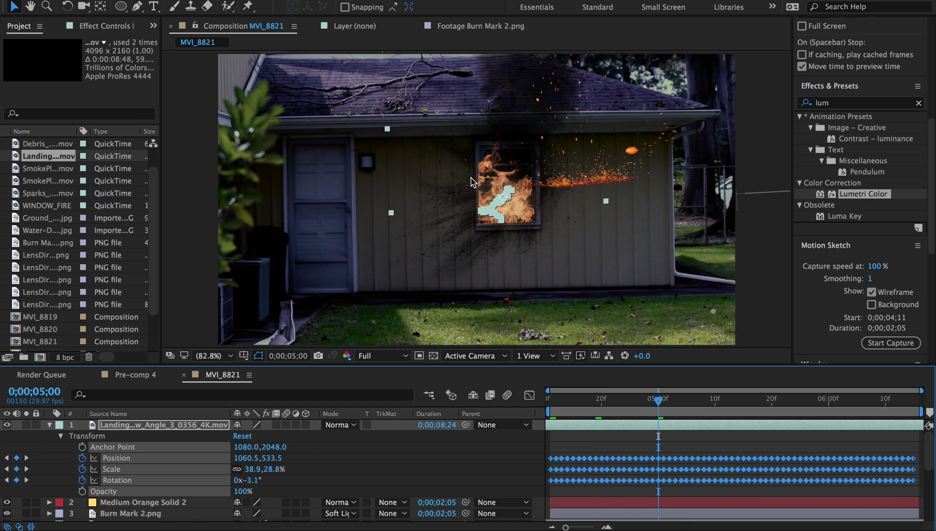
pyautogui.moveTo(500, 223); pyautogui.dragTo(441, 338)
pyautogui.click(117, 458)
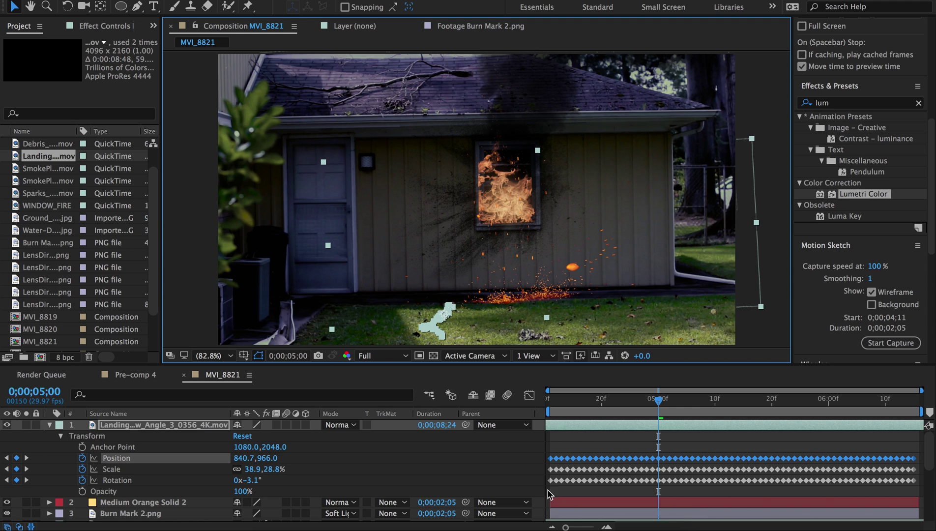
# - Scale down all of the landing sparks layer's Scale keyframes together to 21.4, 15.8% at 0;00;05;00
pyautogui.scroll(-2, 929, 485)
pyautogui.scroll(1, 883, 468)
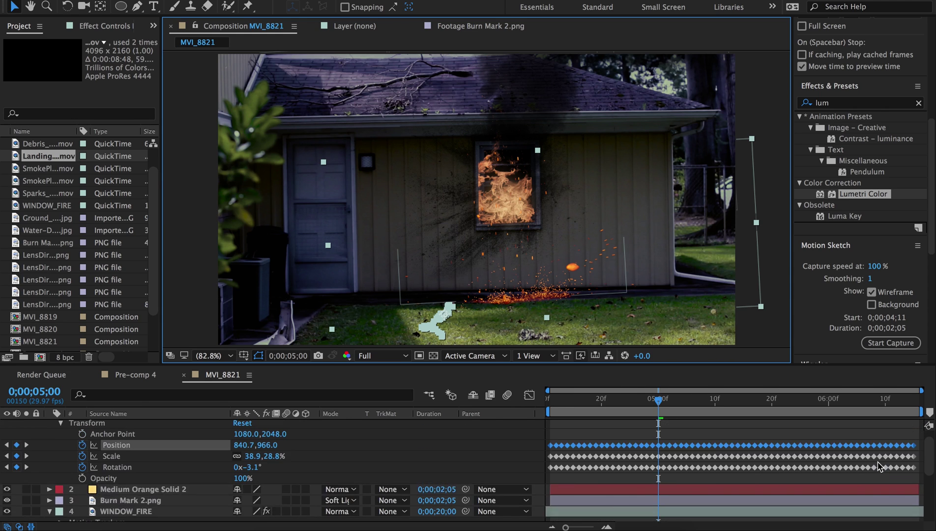
pyautogui.scroll(1, 905, 469)
pyautogui.moveTo(921, 464); pyautogui.dragTo(540, 481)
pyautogui.moveTo(273, 469); pyautogui.dragTo(248, 469)
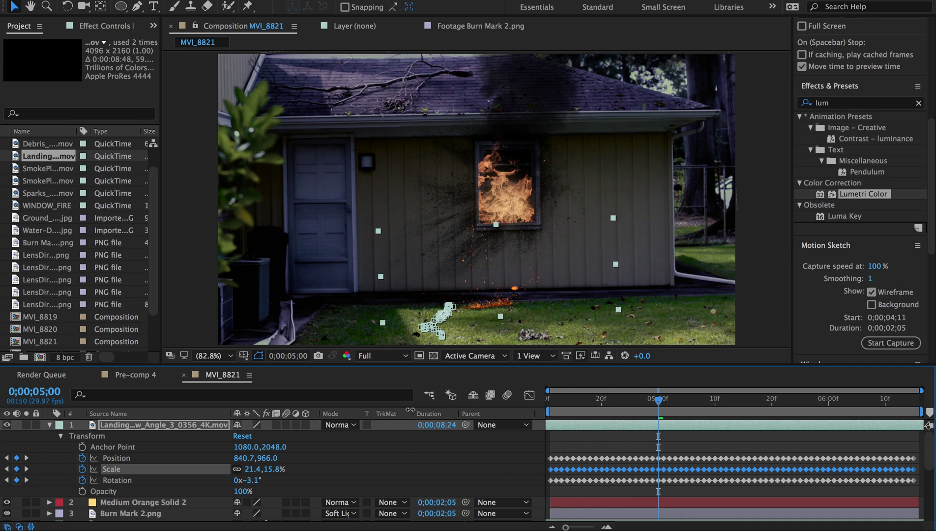
# - Shift all the landing sparks keyframes to about 897.4, 935.0 at 0;00;05;08 and check their placement at 0;00;05;27
pyautogui.click(898, 462)
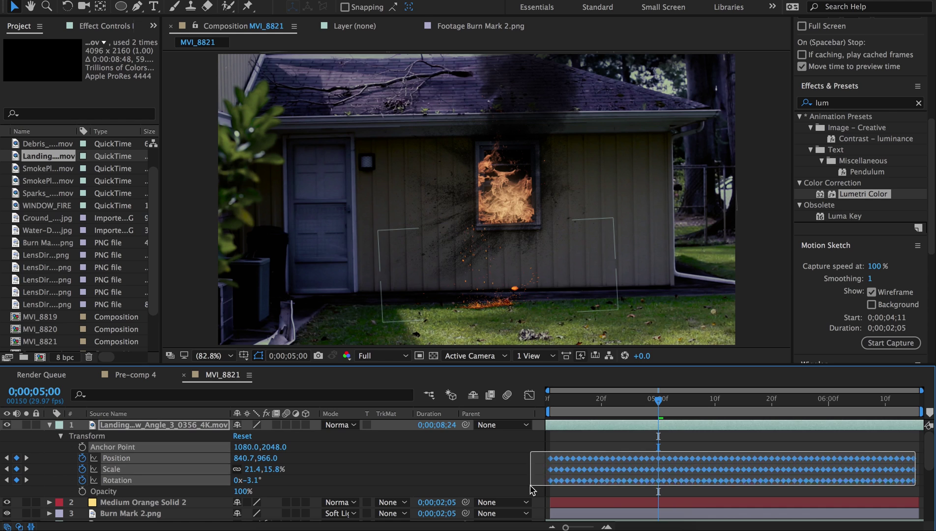
pyautogui.click(455, 330)
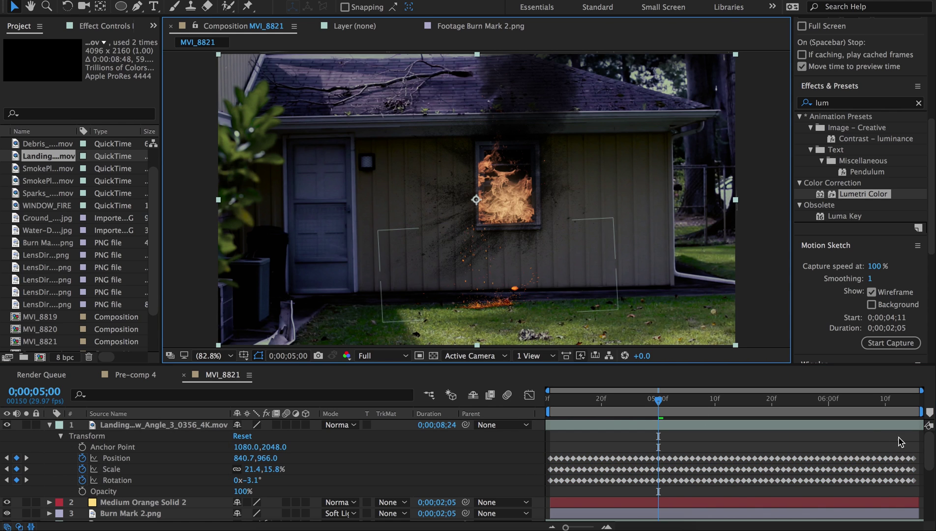
pyautogui.moveTo(919, 448); pyautogui.dragTo(545, 486)
pyautogui.moveTo(441, 321); pyautogui.dragTo(462, 308)
pyautogui.click(704, 401)
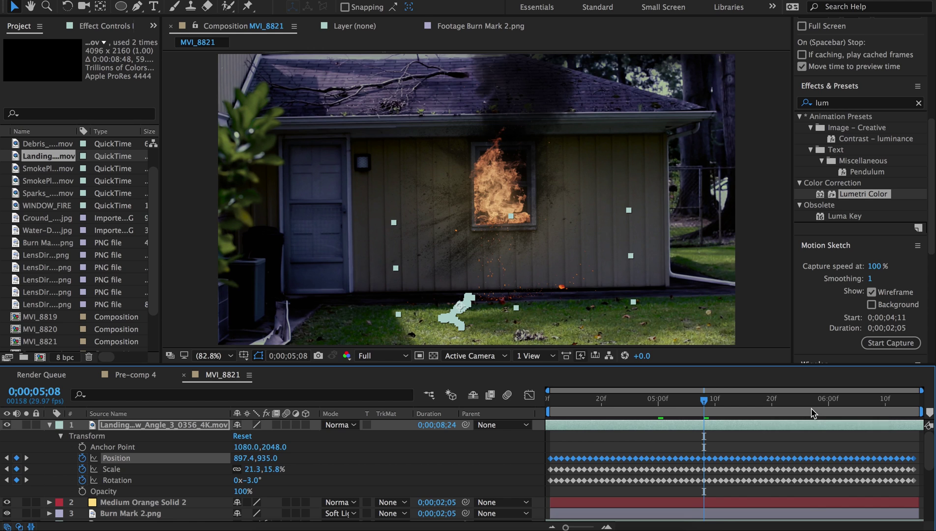
pyautogui.click(811, 404)
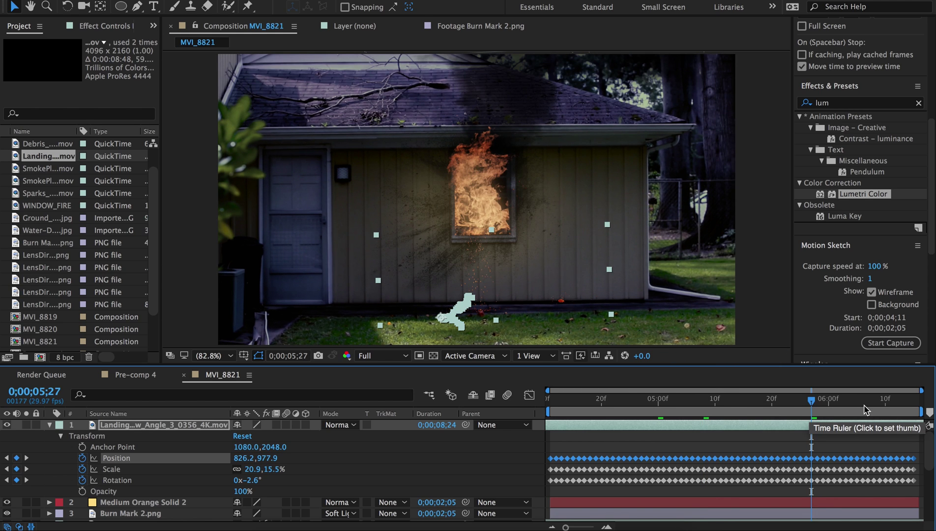
# - Nudge the landing sparks motion path to Position 960.5, 892.5 at 0;00;04;11 and check the placement at 0;00;06;05
pyautogui.click(594, 401)
pyautogui.hotkey('shift', 'Home')
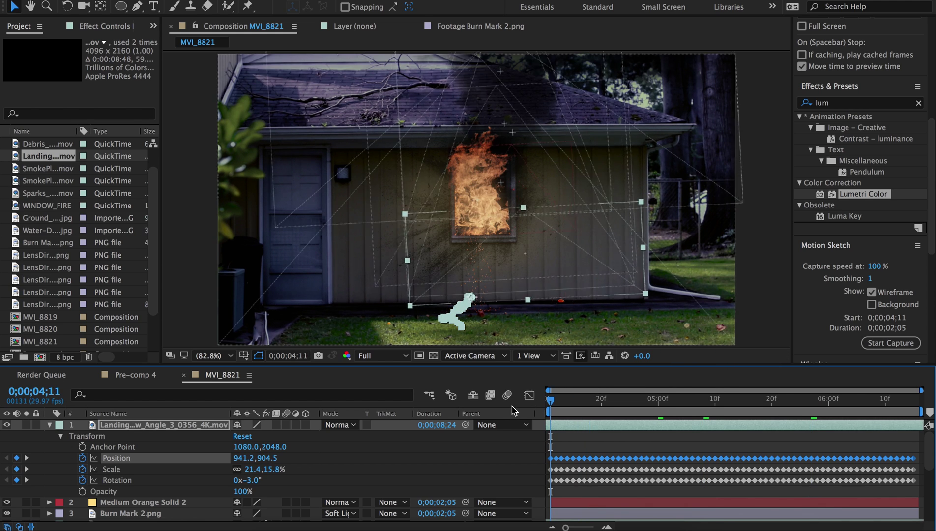
pyautogui.moveTo(917, 452); pyautogui.dragTo(544, 493)
pyautogui.moveTo(454, 319); pyautogui.dragTo(459, 315)
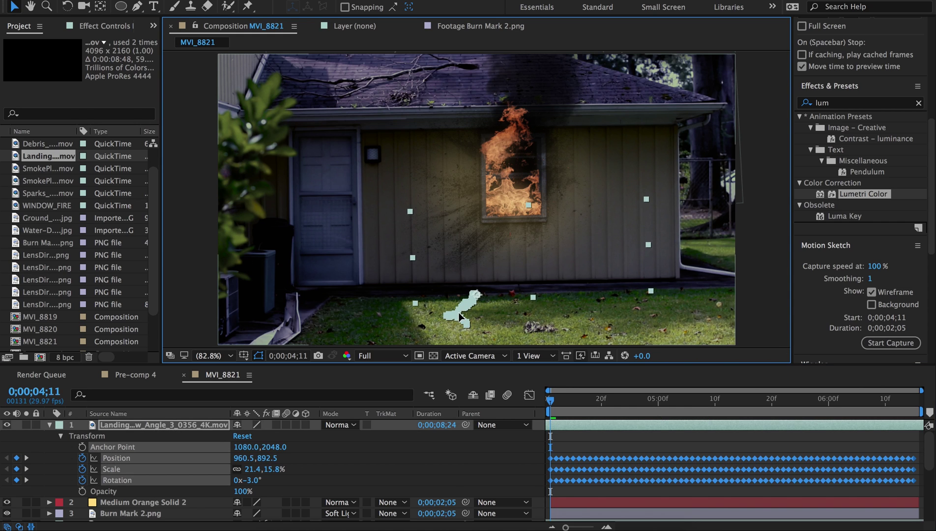
pyautogui.click(857, 401)
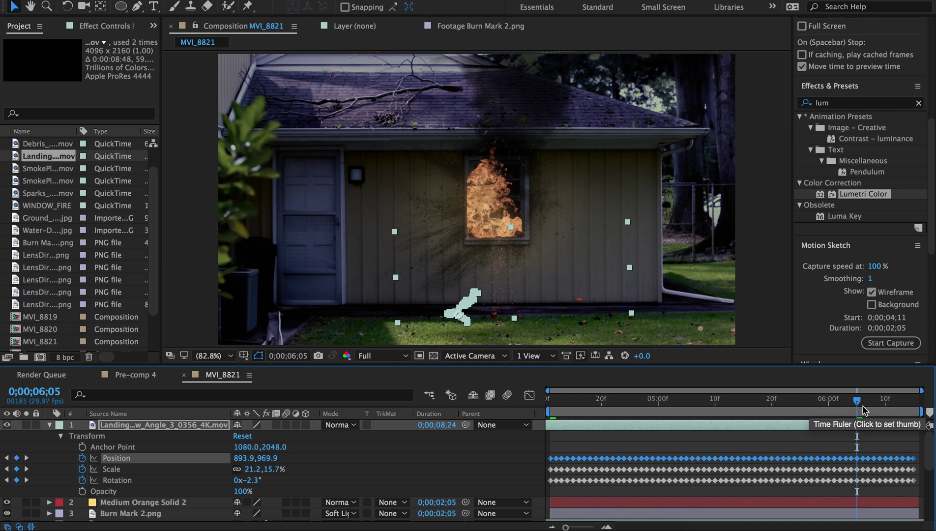
# - Play back the start of Pre-comp 4 to review its burning-window composite
pyautogui.click(129, 375)
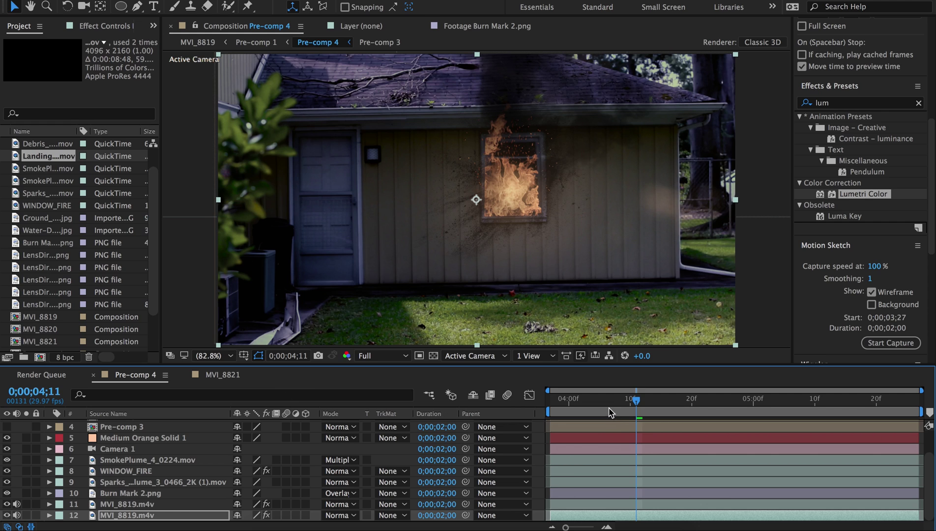
pyautogui.press('space')
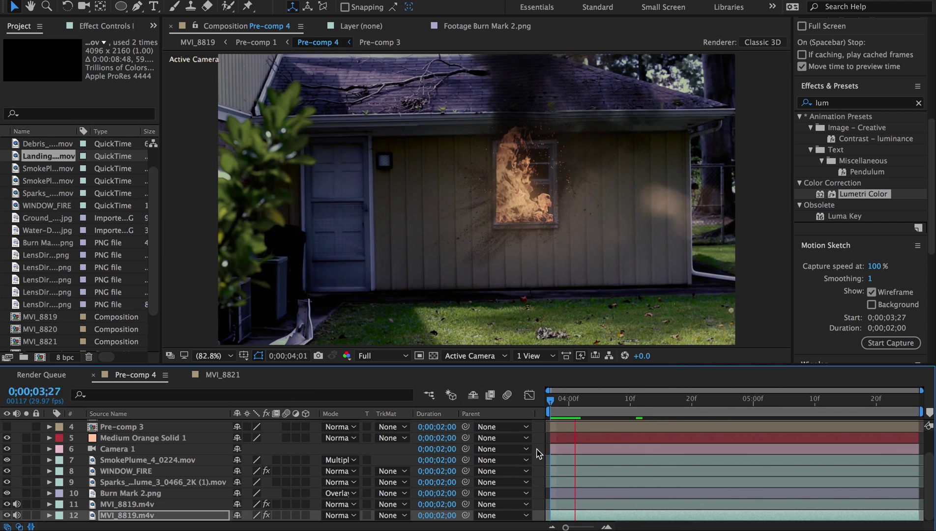
pyautogui.press('space')
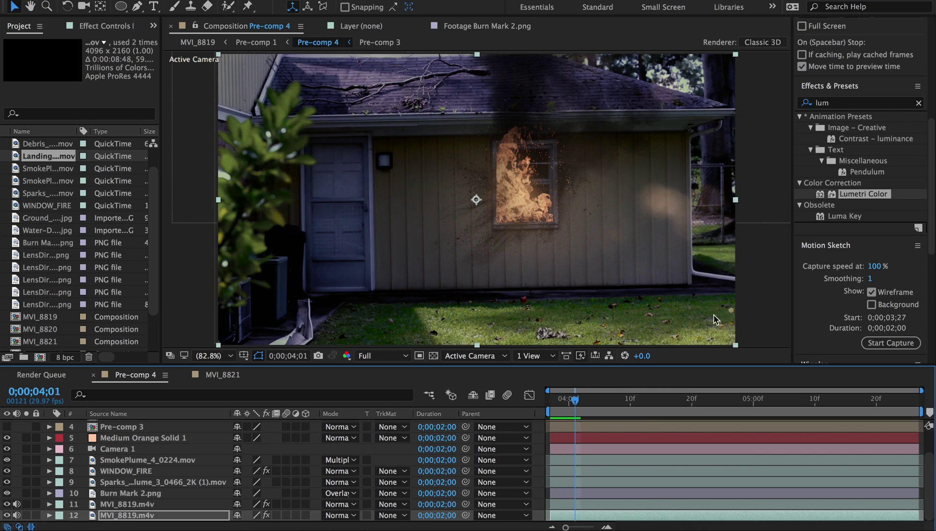